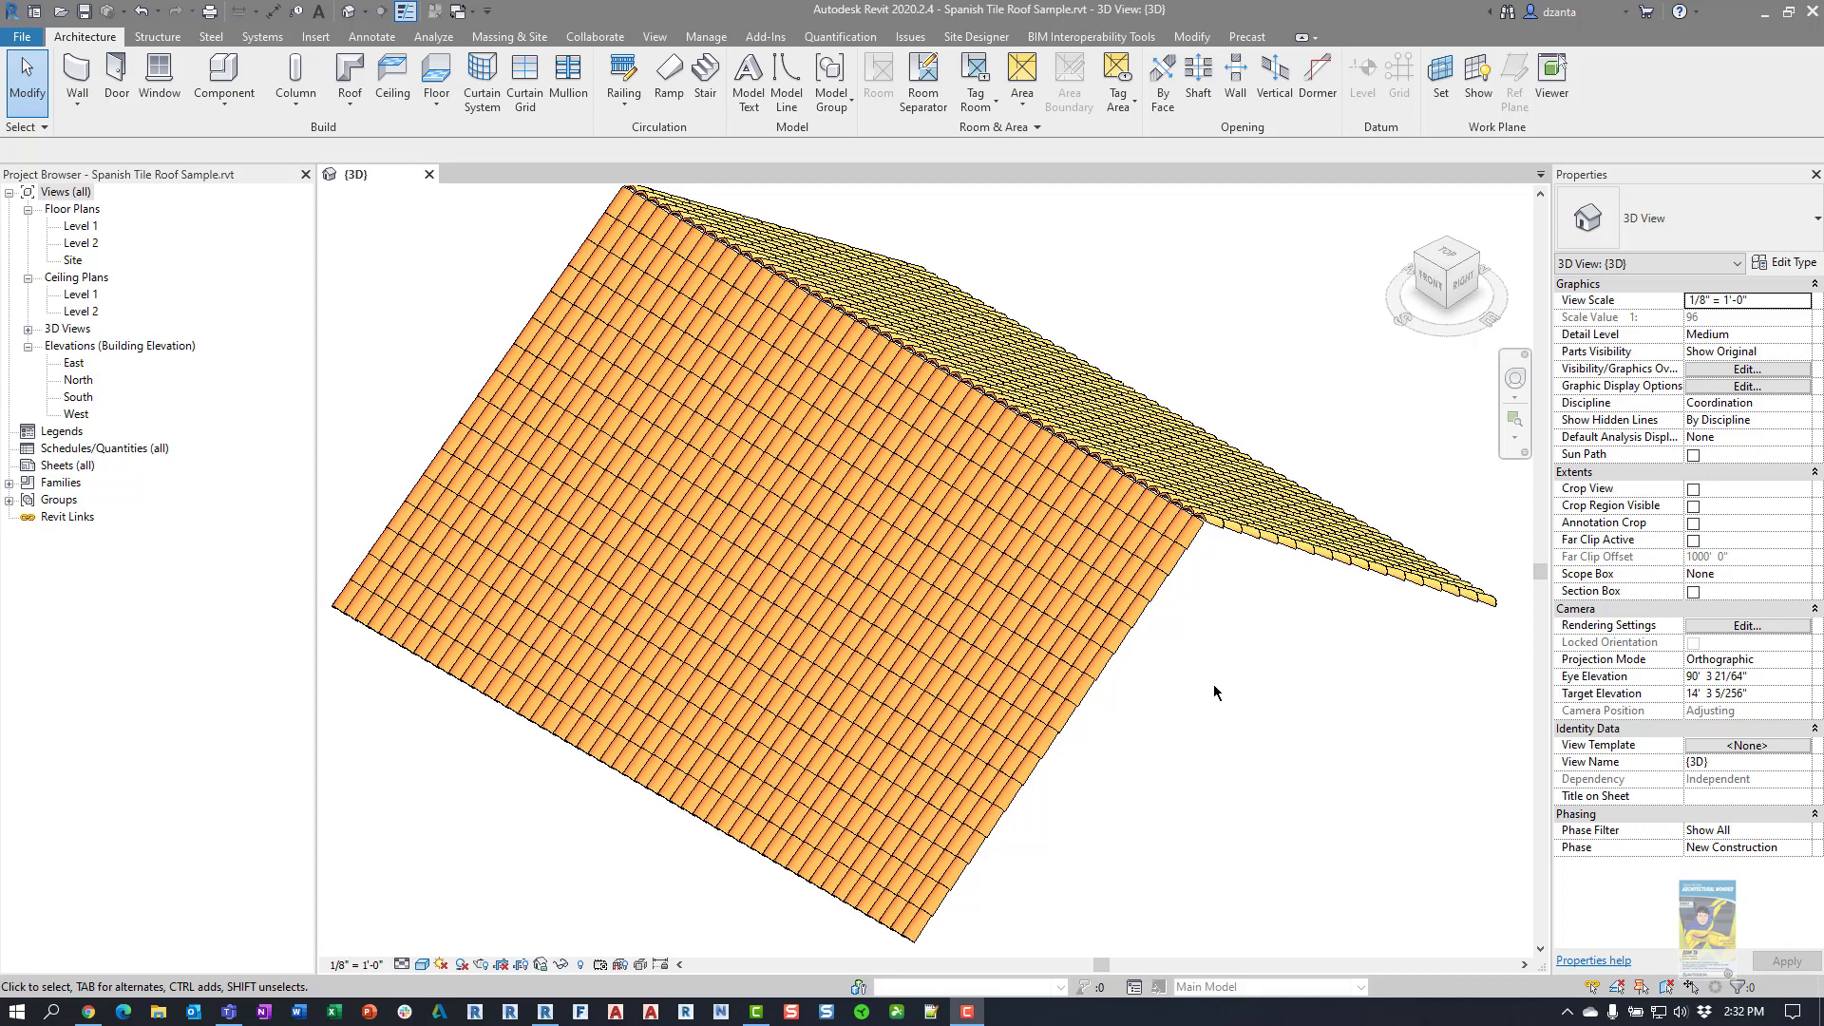
Select the tiled roof to check its type, and clear the selection.
scroll(1214, 691, down, 1)
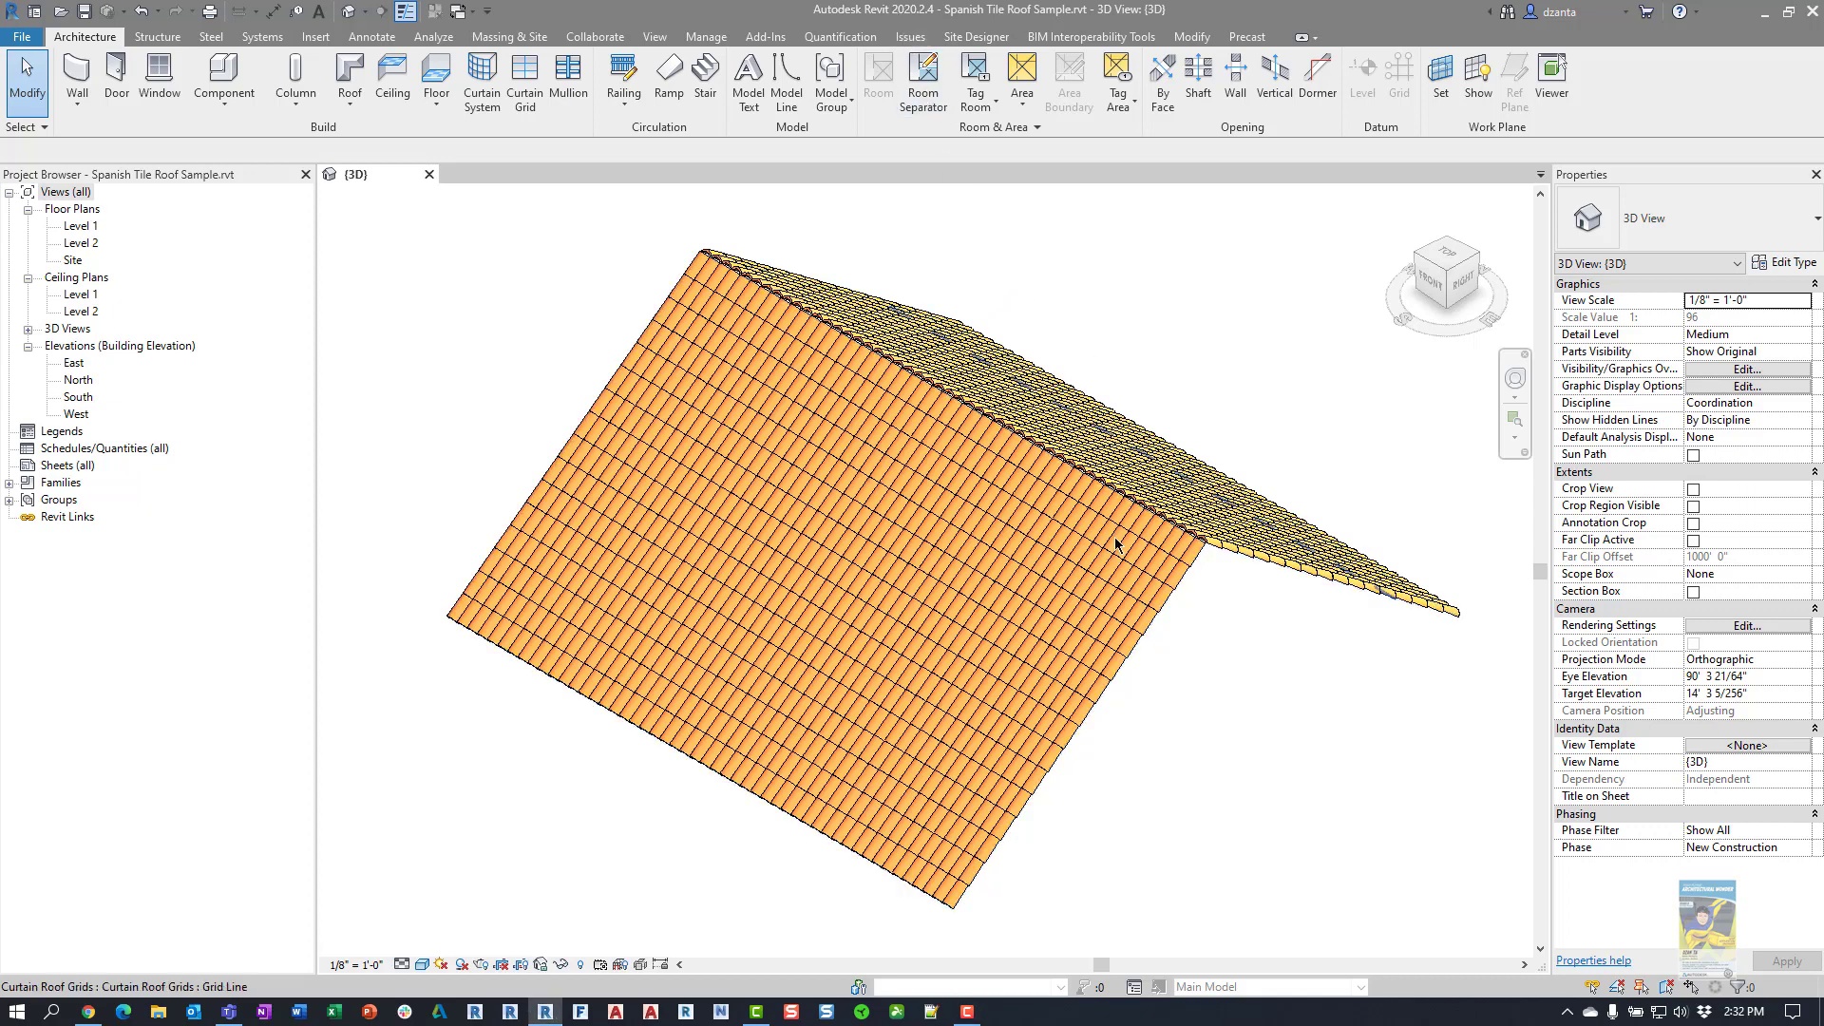
click(1151, 623)
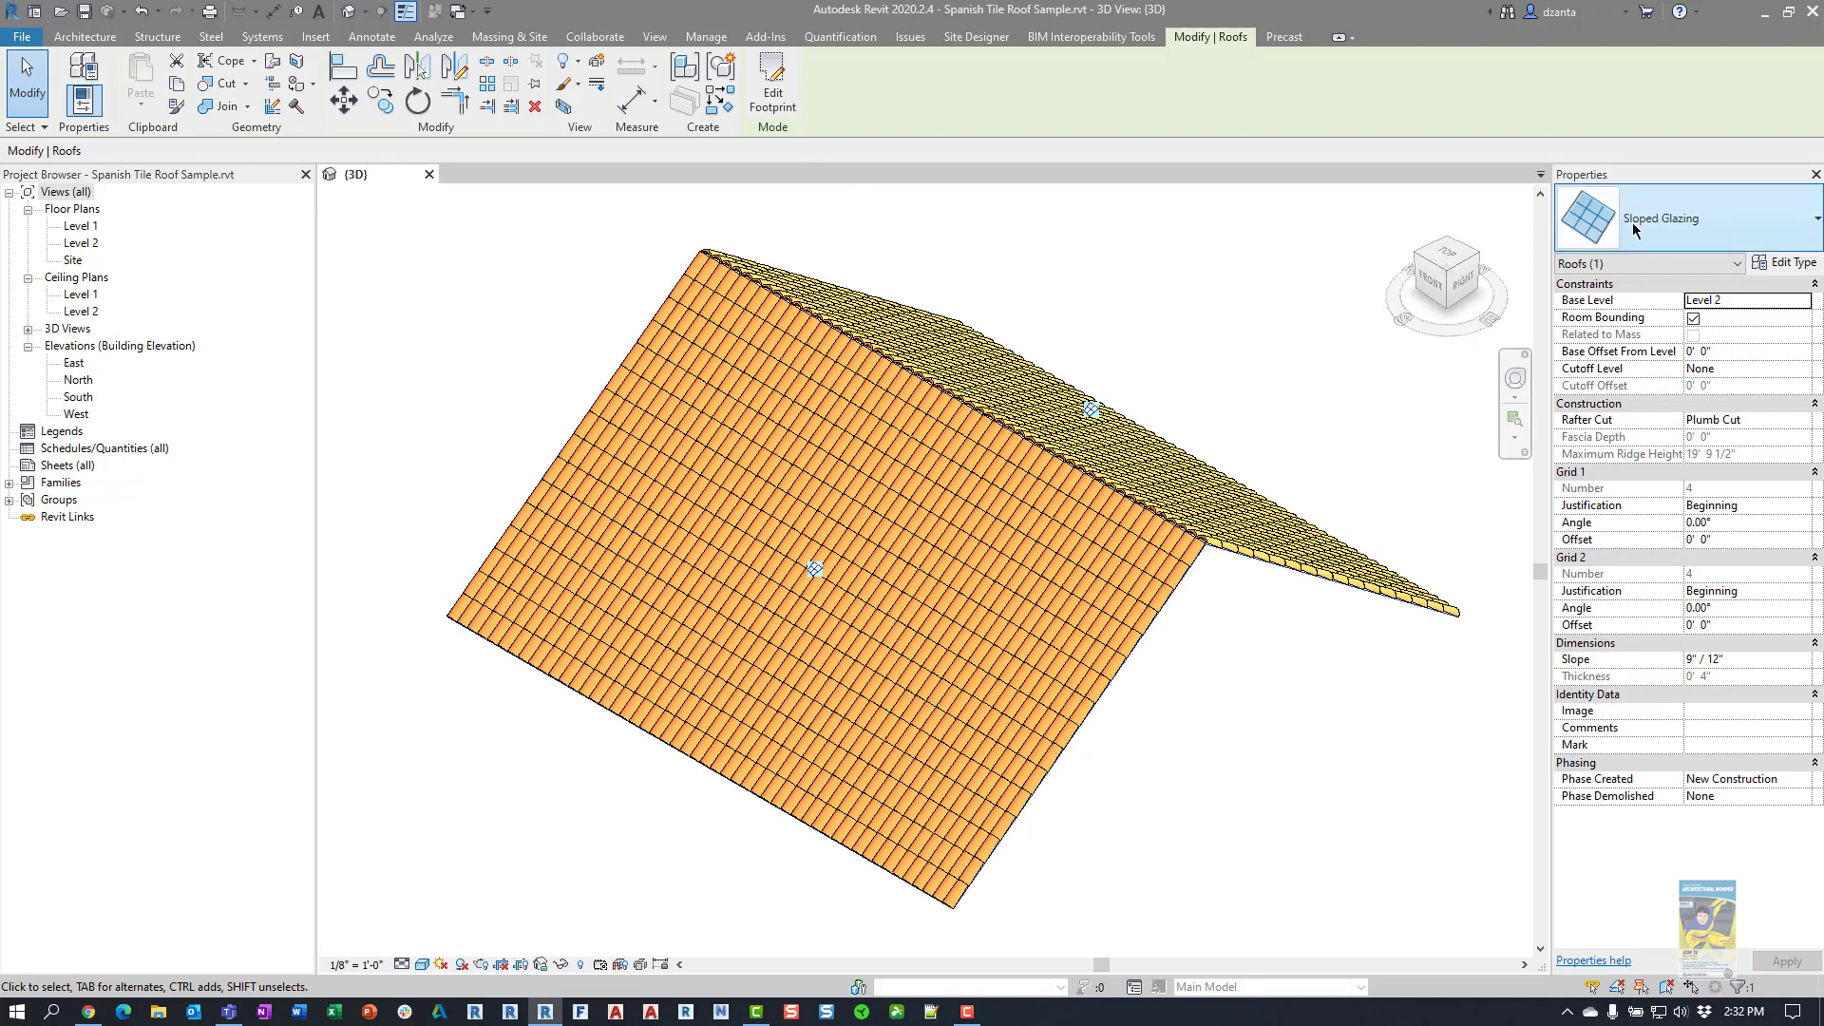
click(1250, 600)
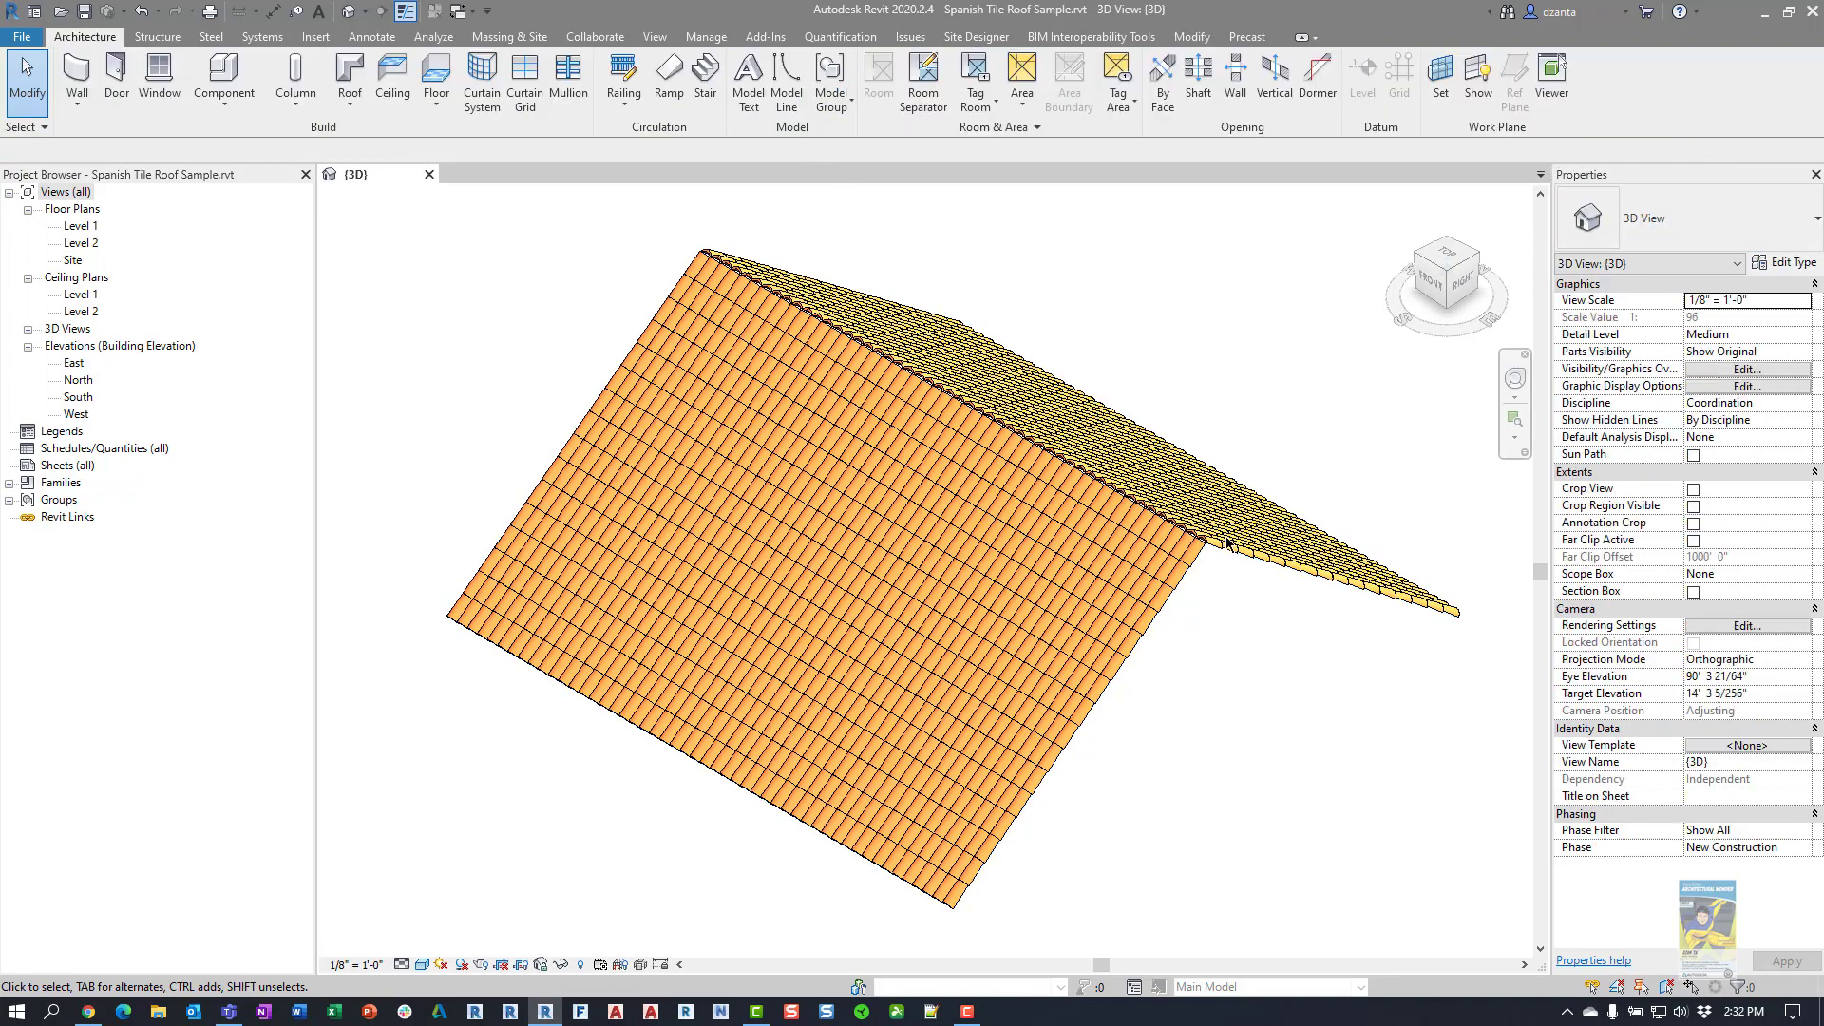
Review the sloped glazing roof's type properties, including its curtain panel and grid spacing settings, and close them without changes.
scroll(1250, 600, up, 5)
scroll(1250, 601, up, 4)
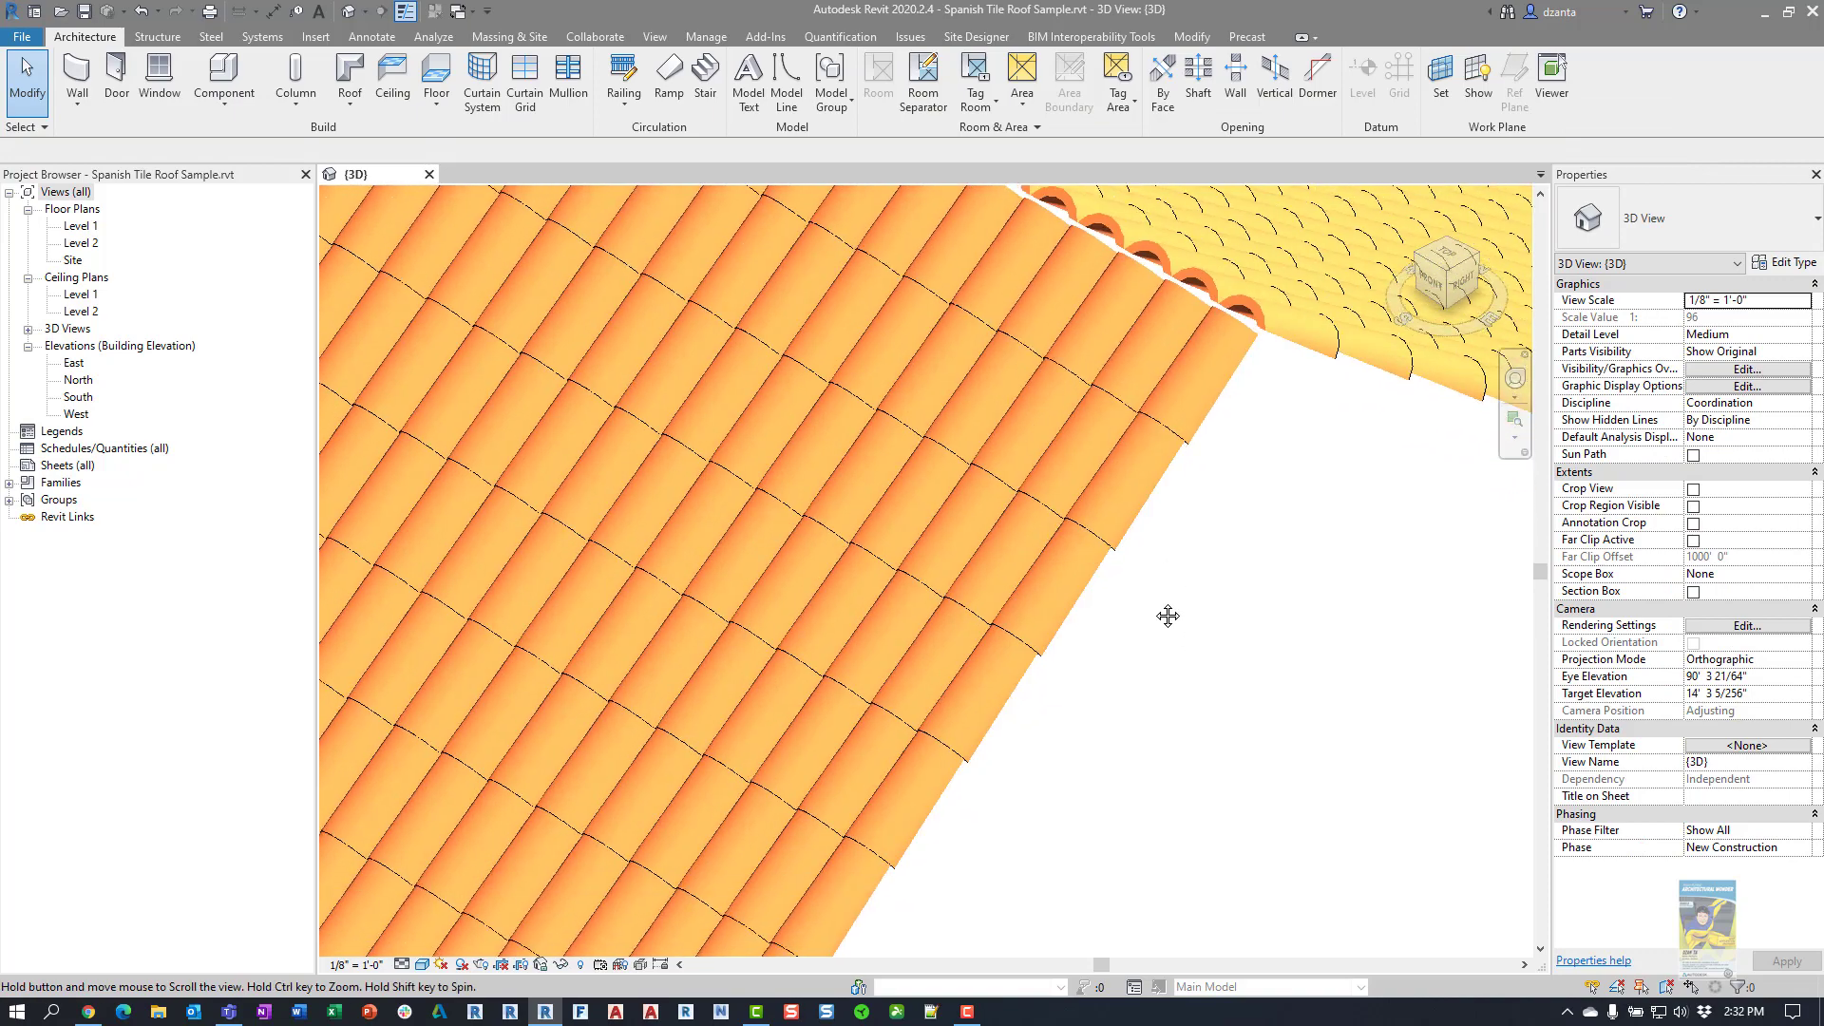
middle_drag(1169, 615, 994, 684)
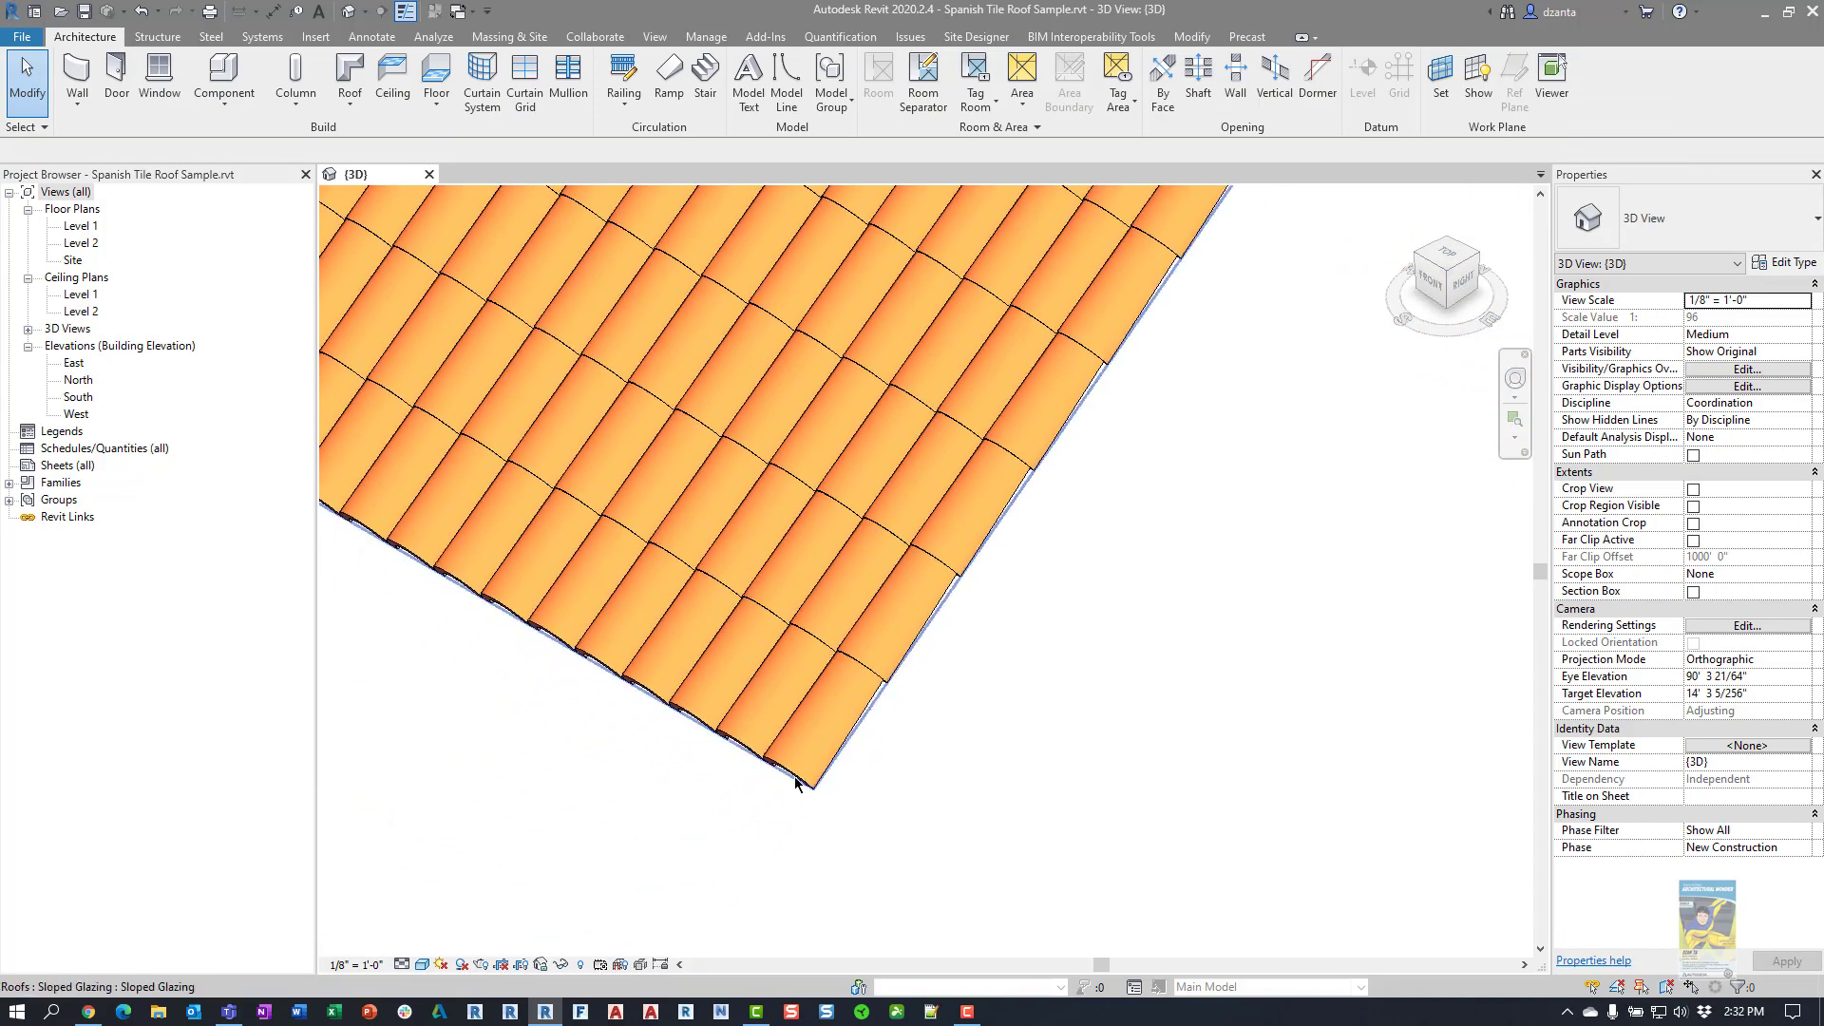
click(796, 782)
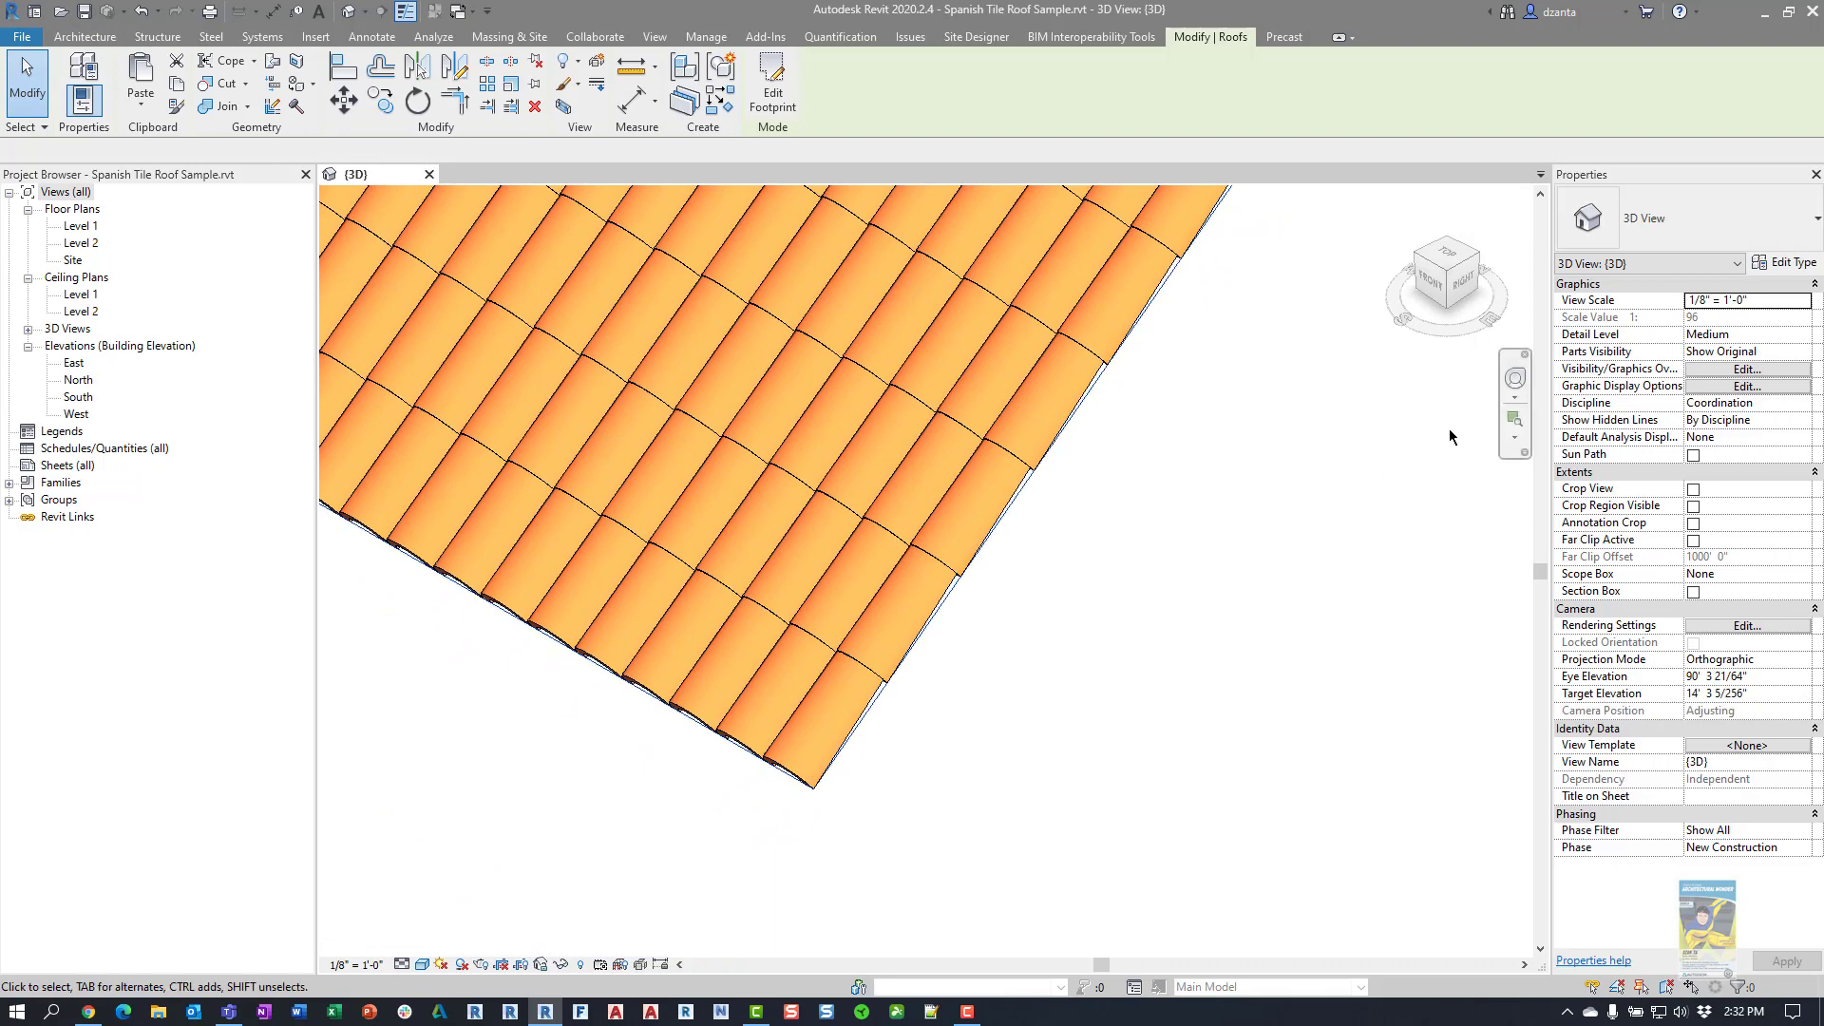
click(1792, 263)
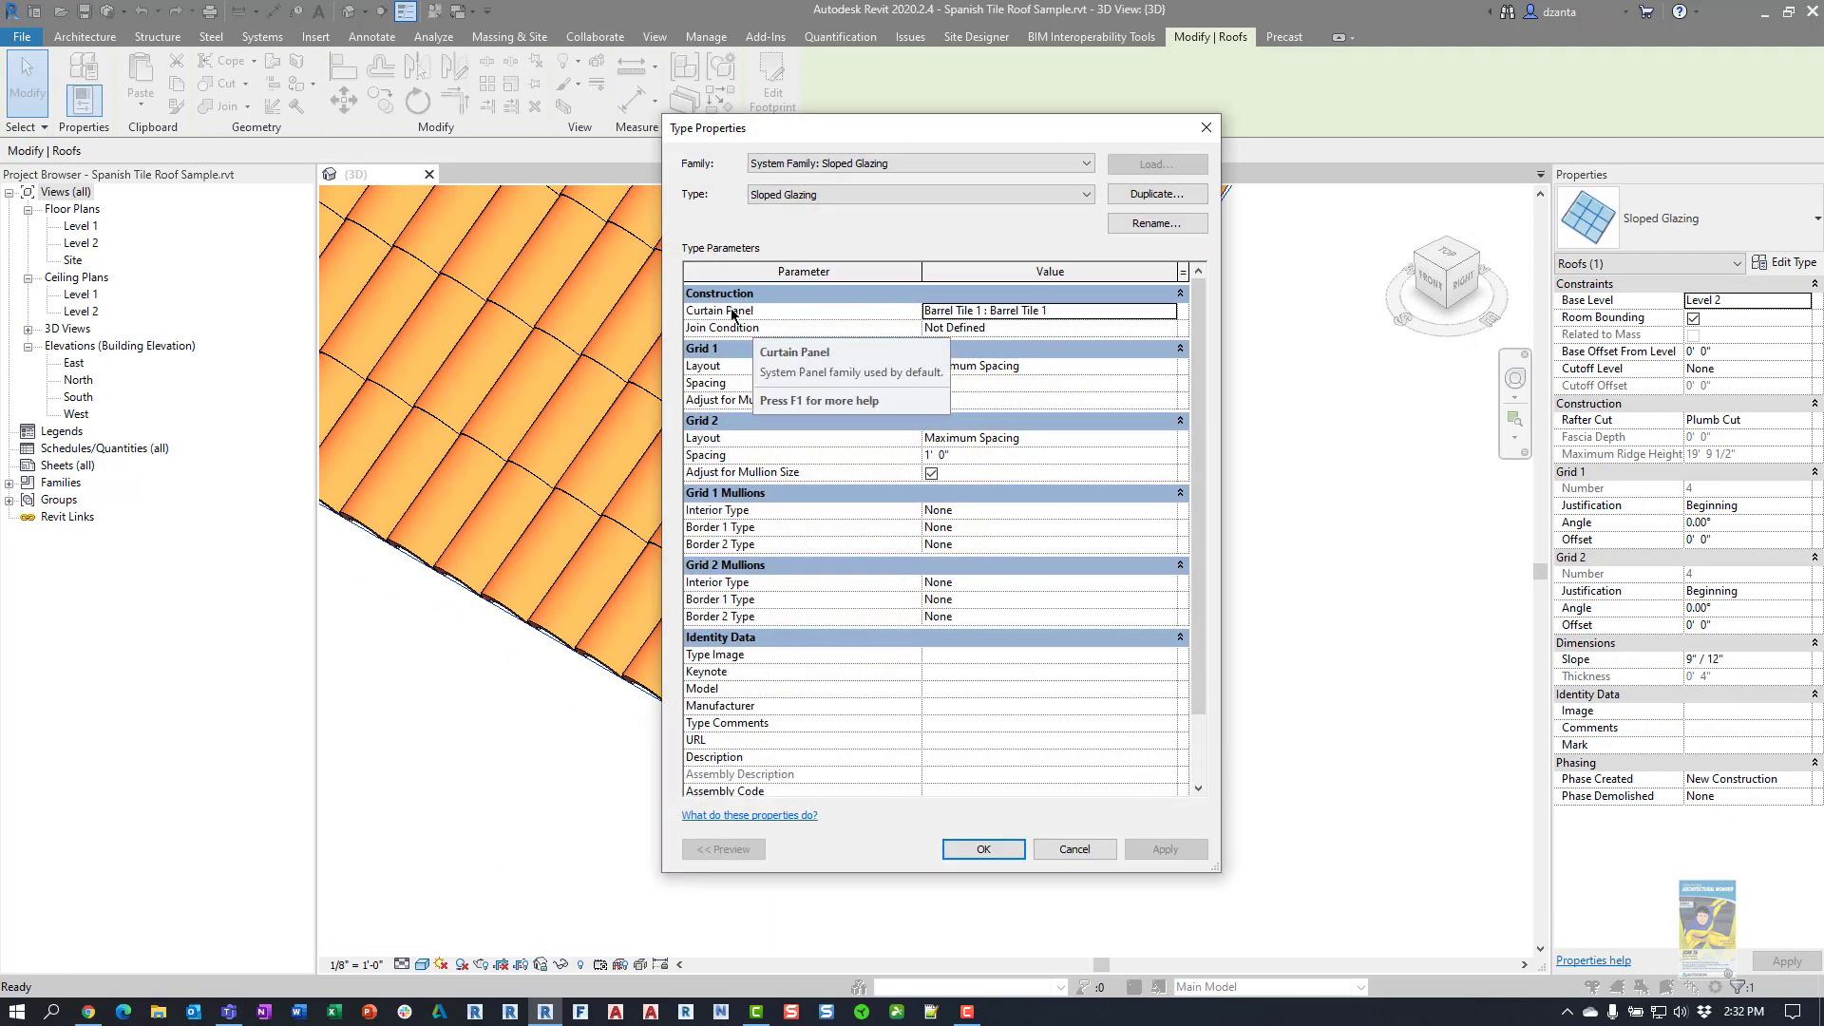
click(1073, 849)
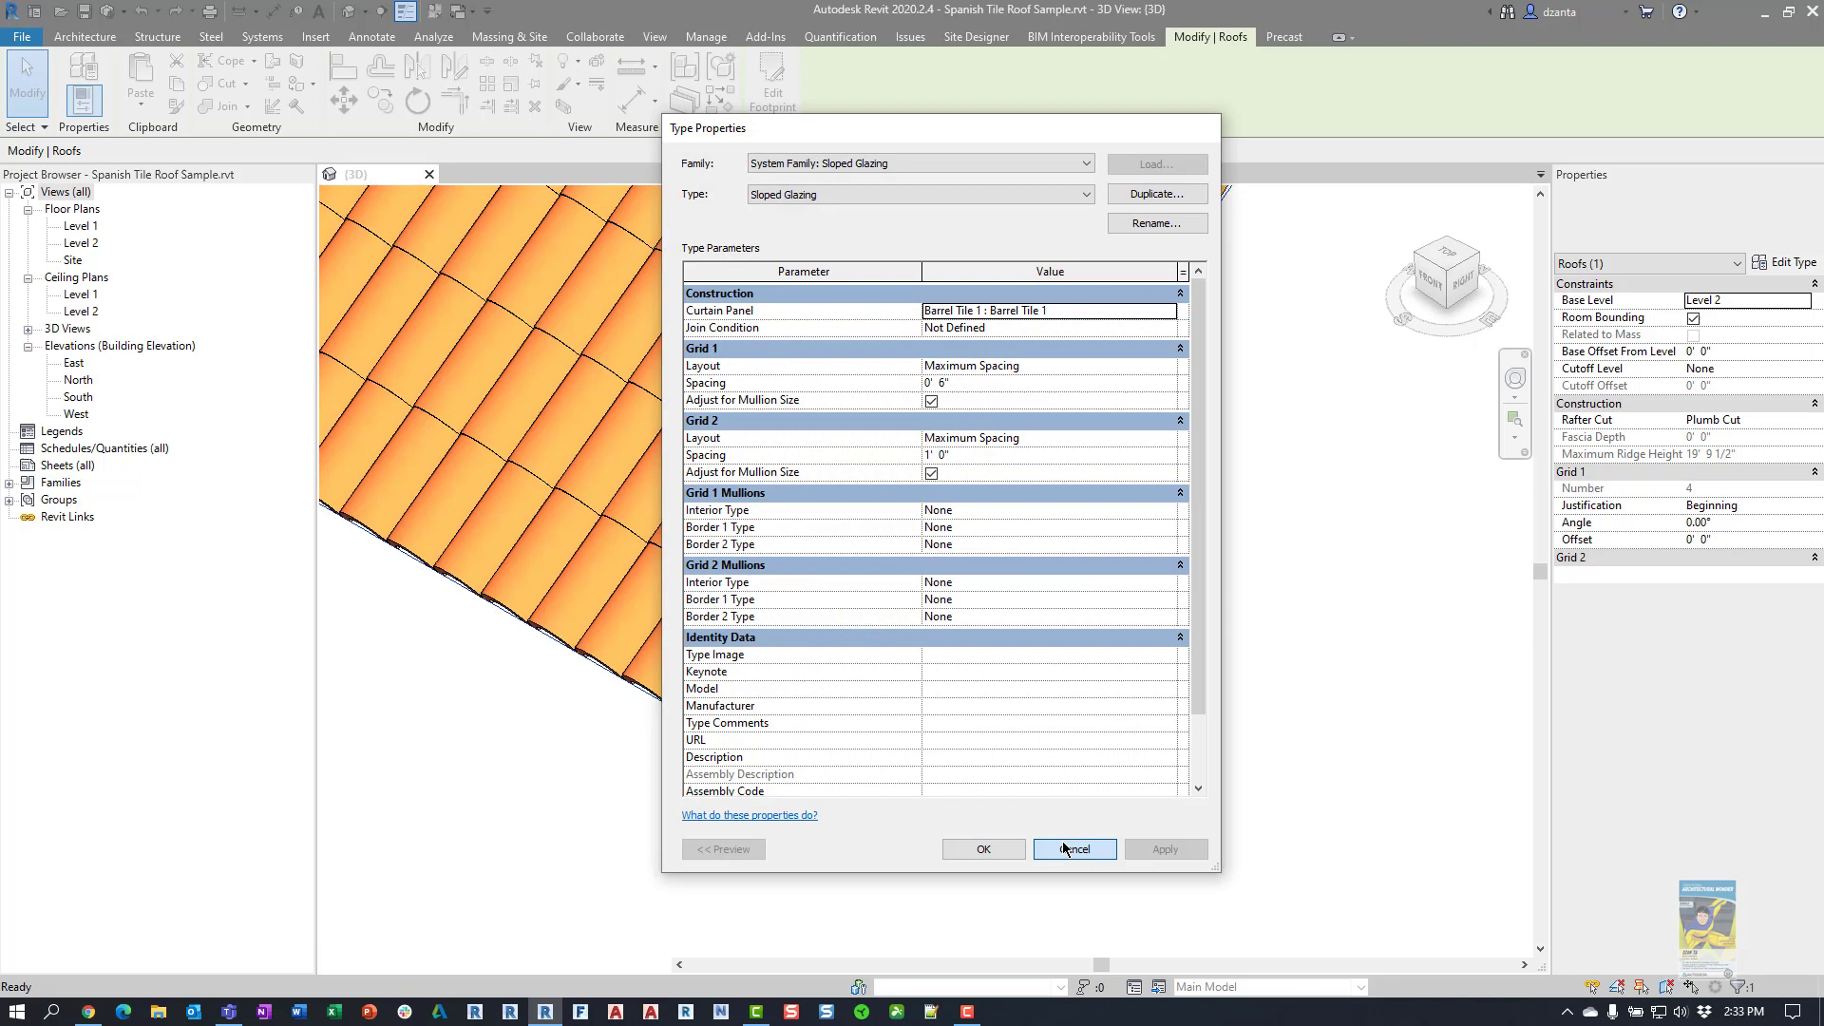
click(992, 874)
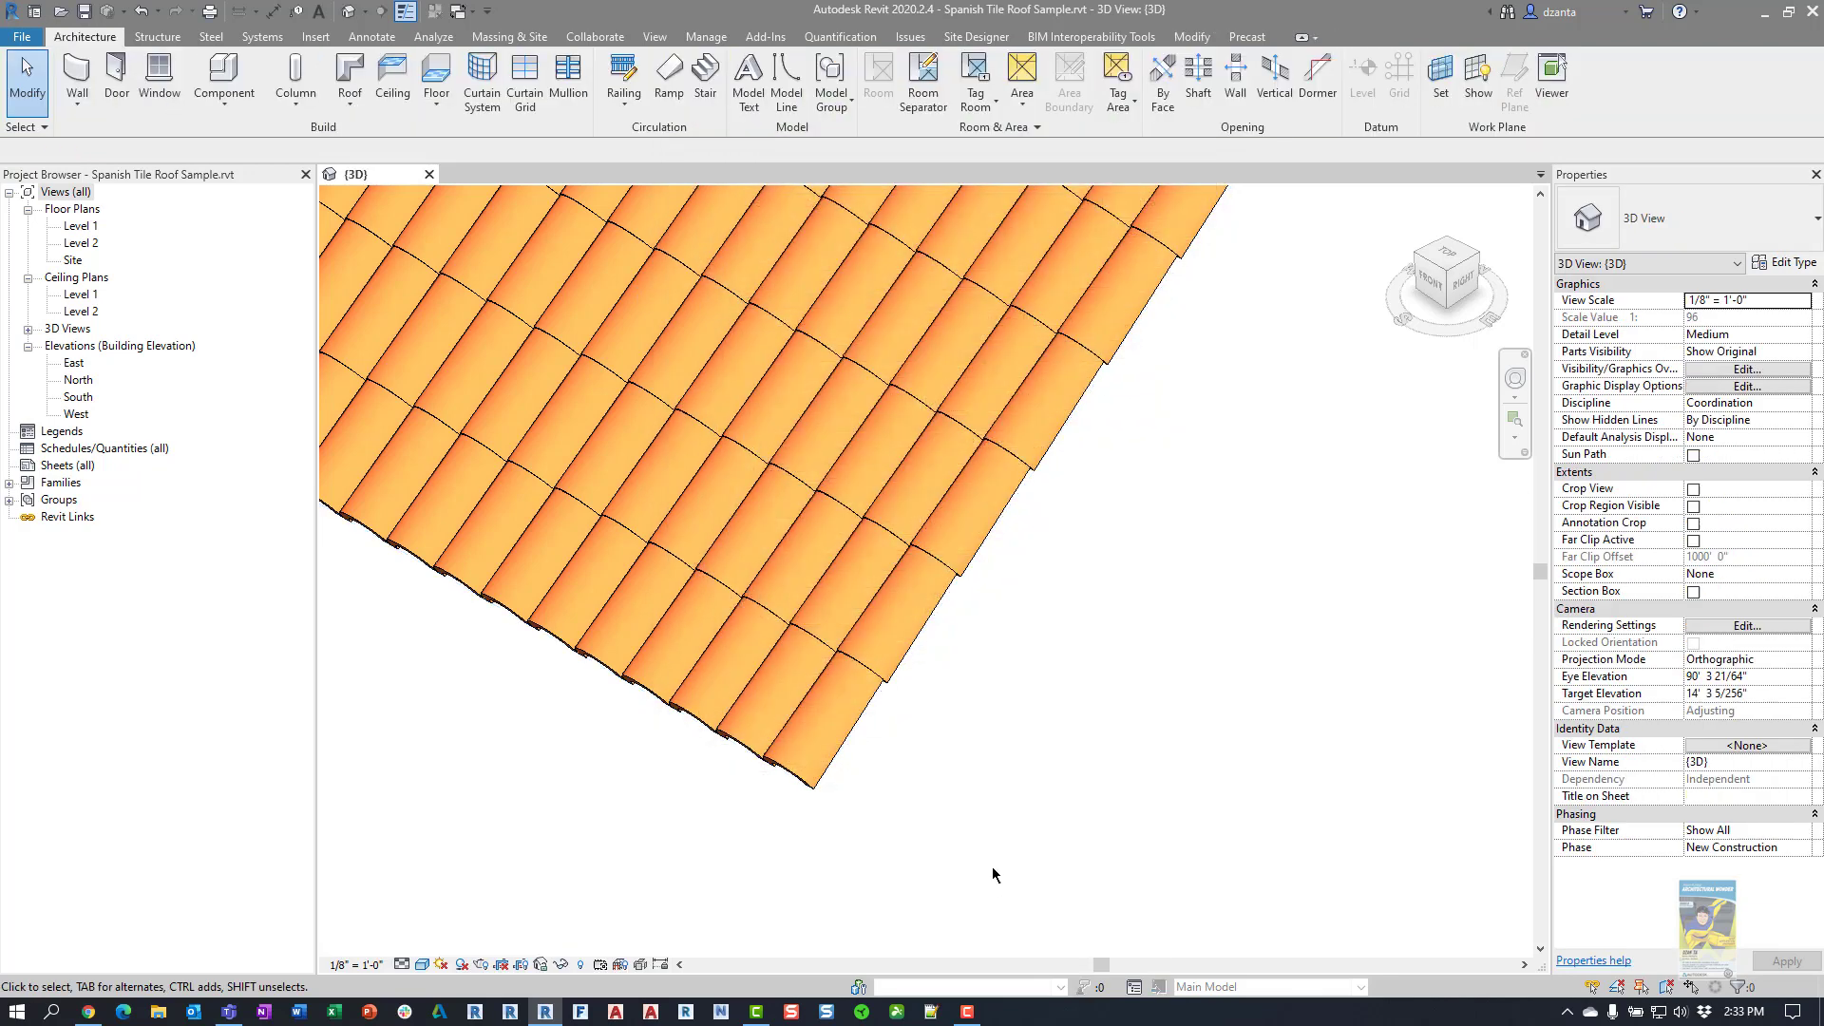
Open the family of the tile panel at the roof's lower corner for editing and inspect its blend form.
click(785, 772)
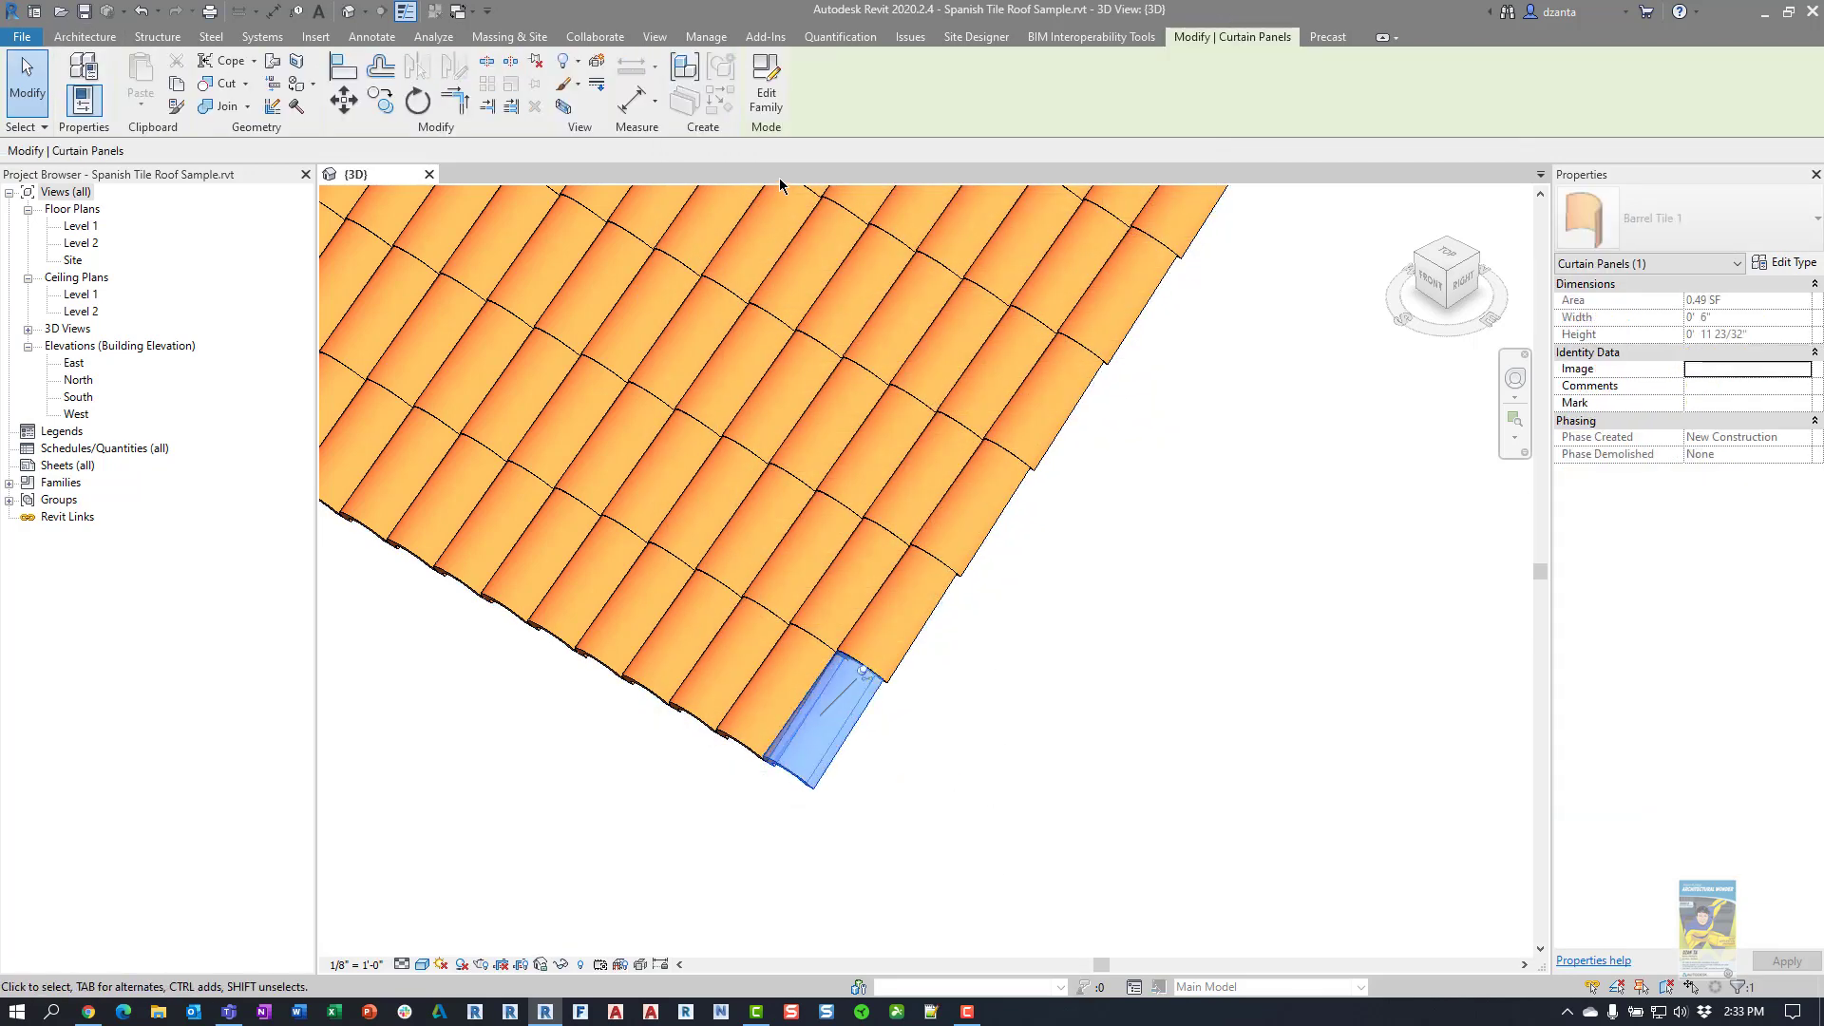
click(766, 92)
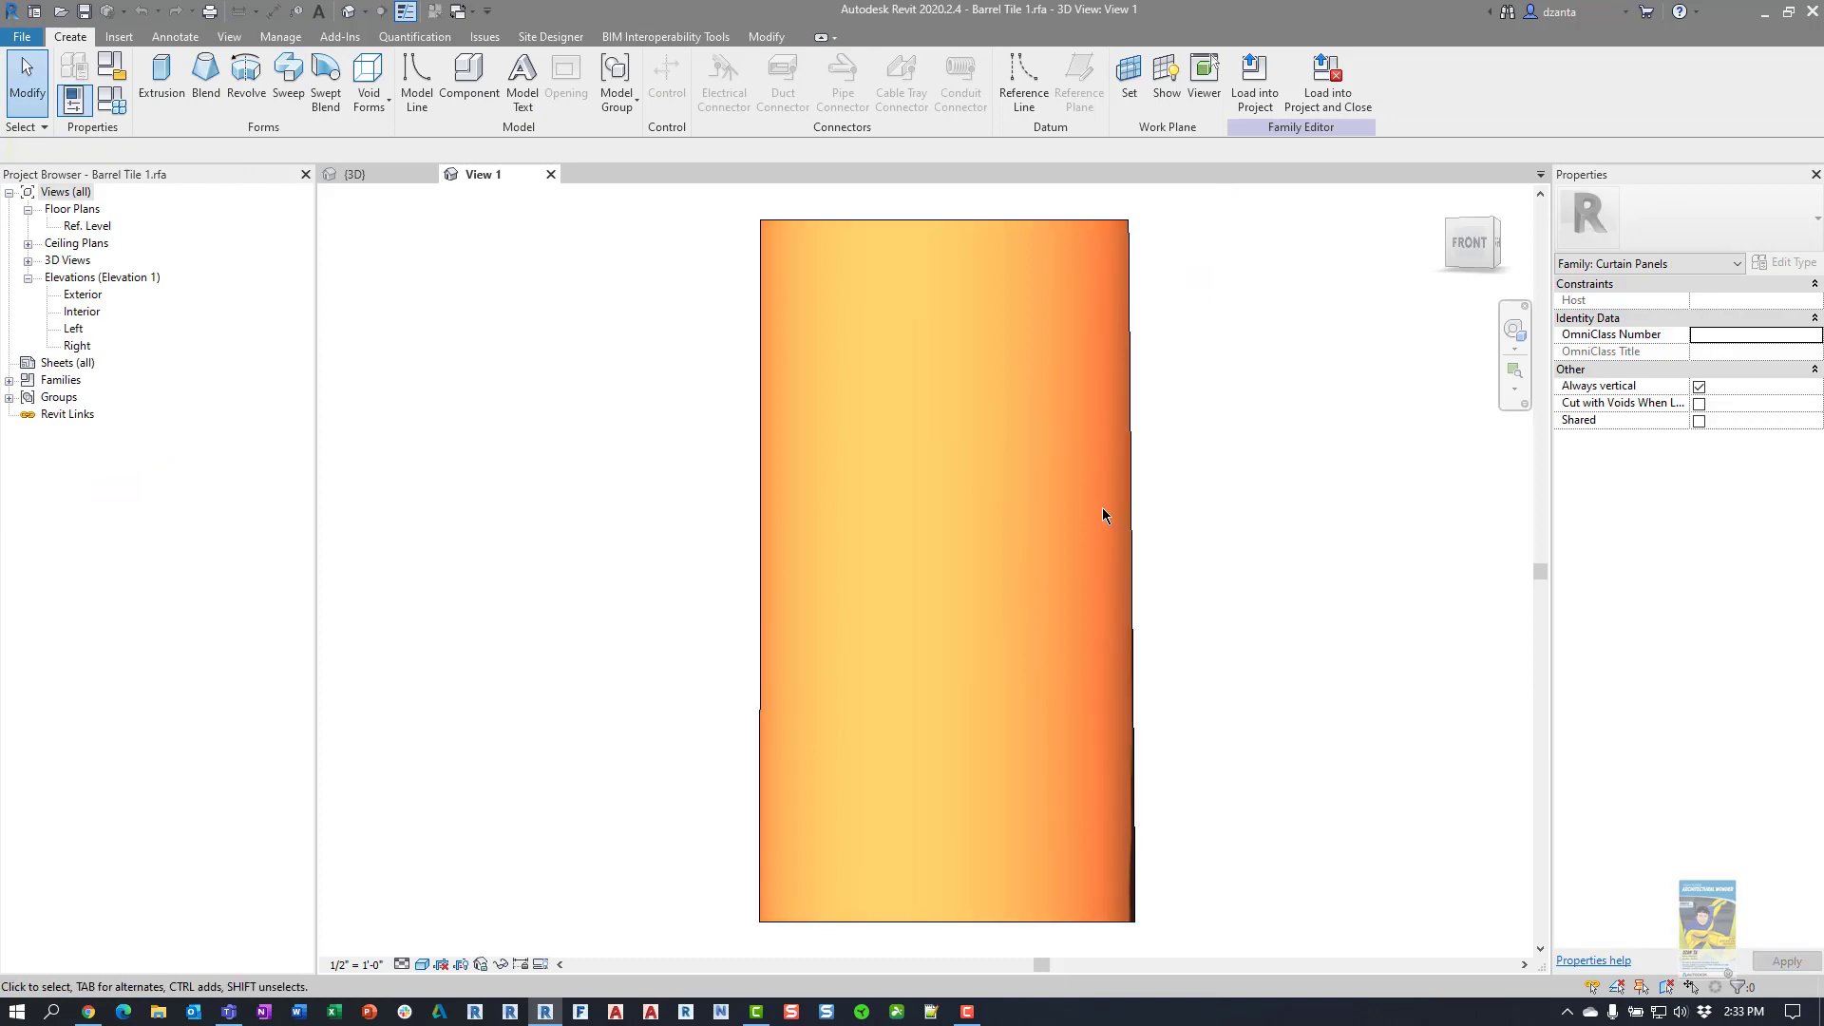
shift+middle_drag(1290, 505, 1140, 510)
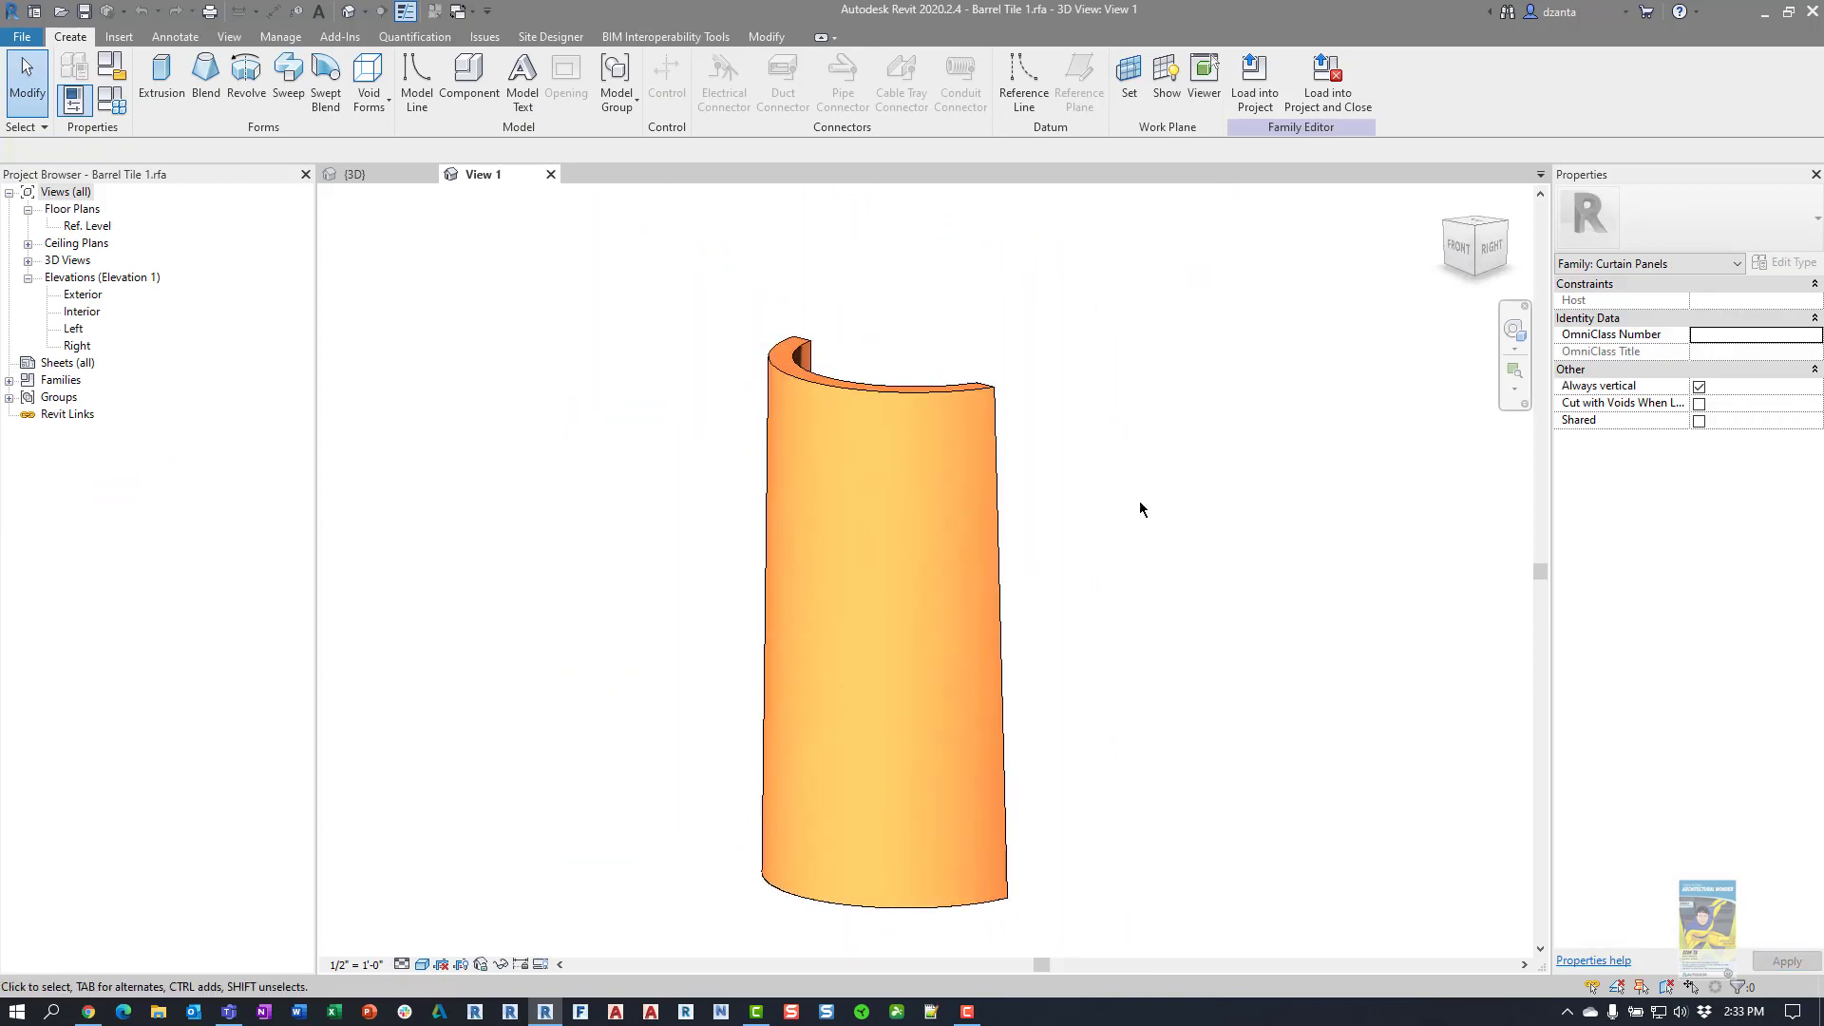
click(837, 371)
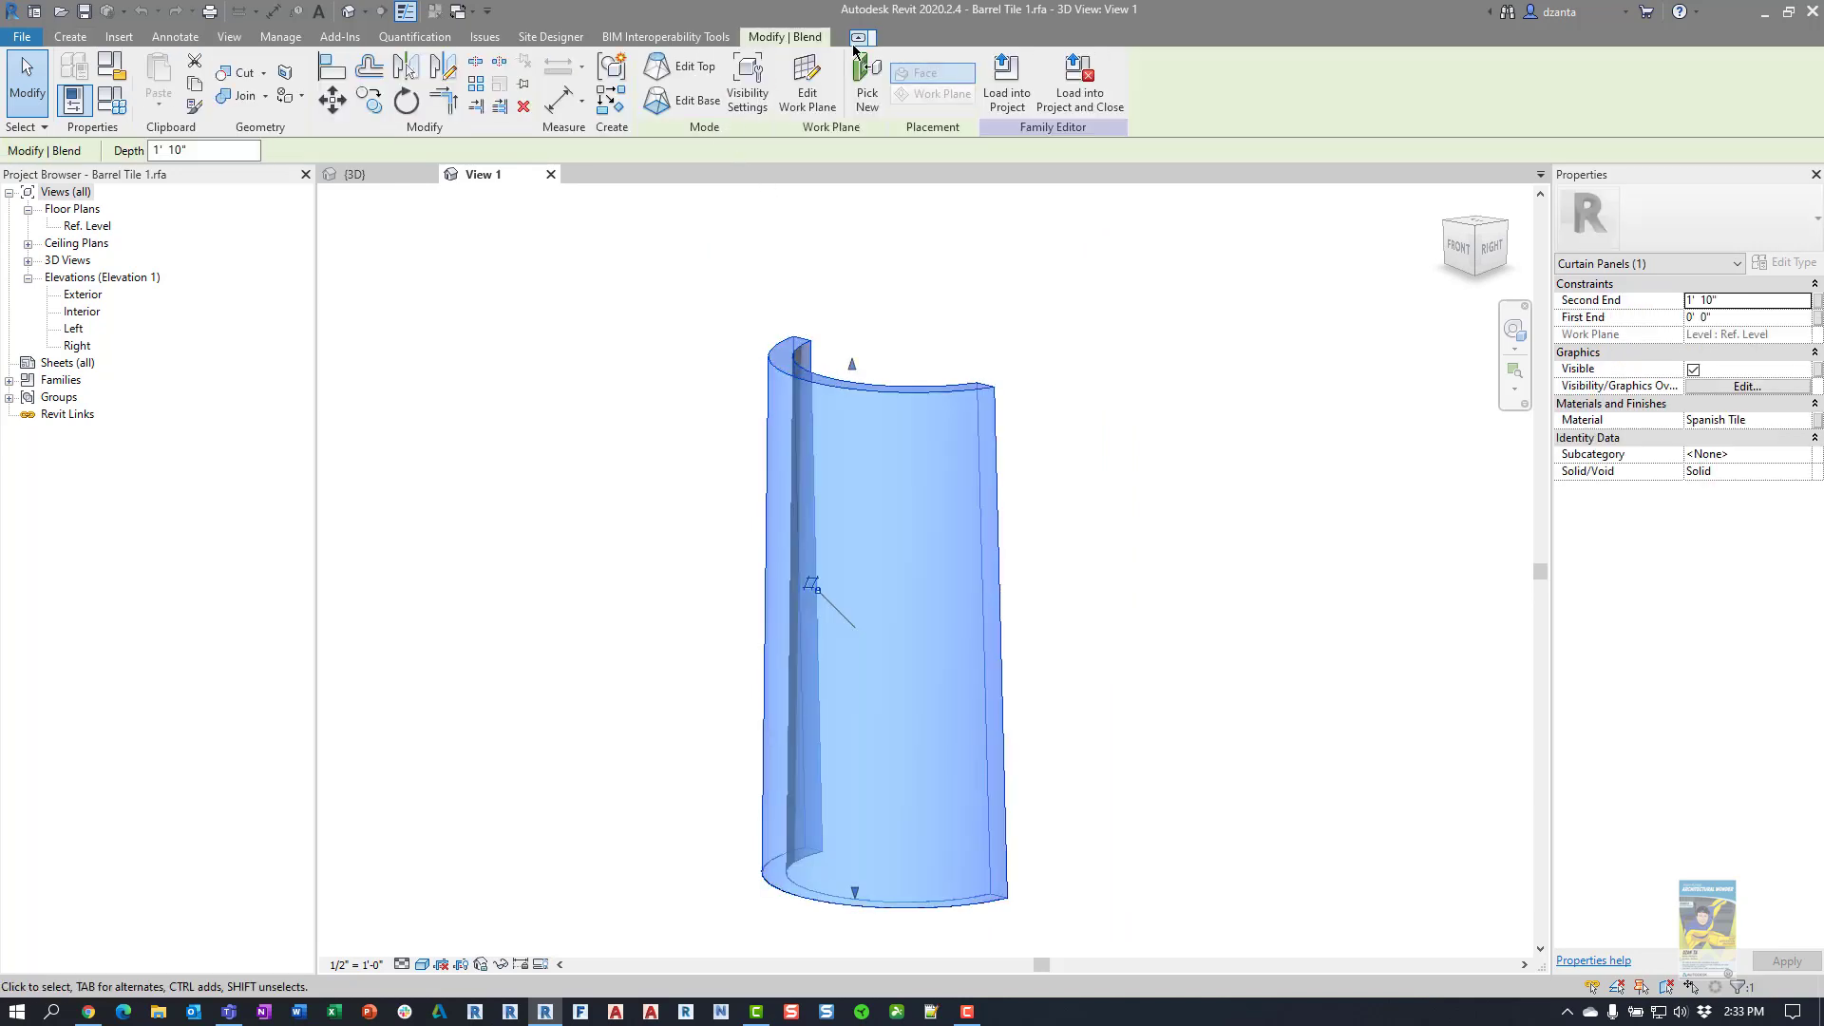
click(815, 43)
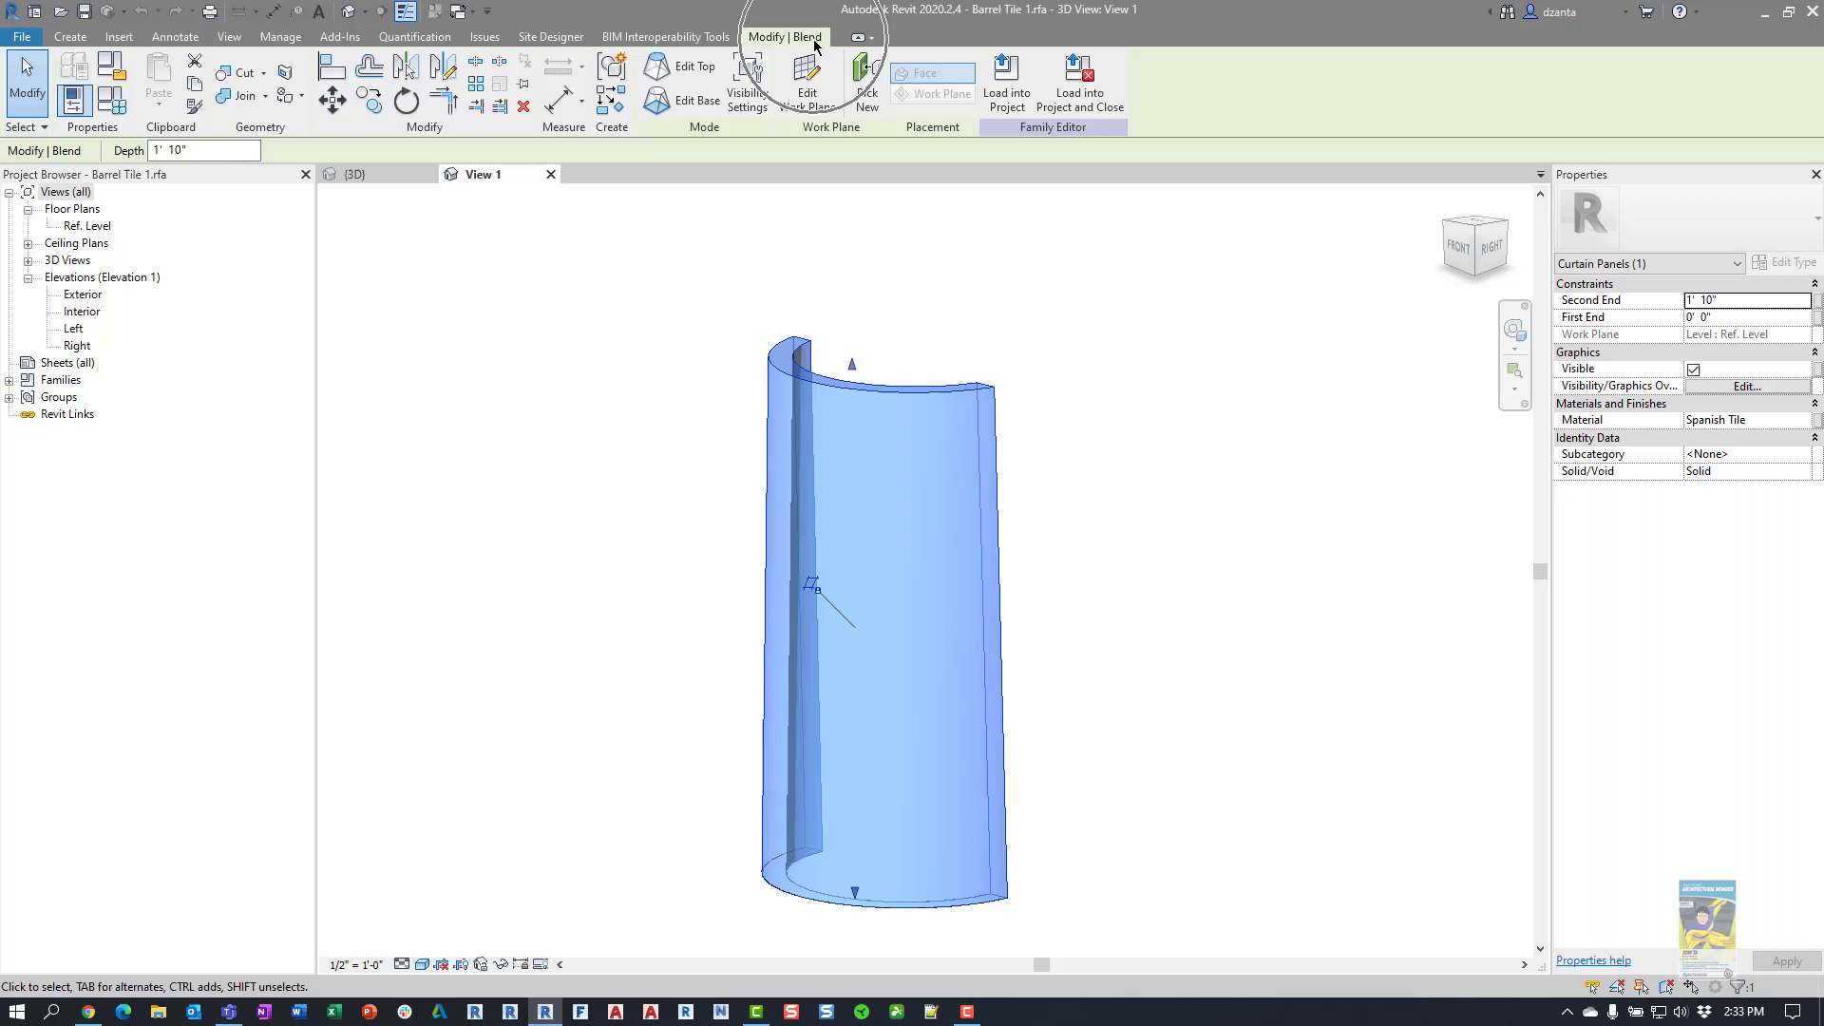
key(Escape)
Examine the barrel tile in the Exterior and Interior elevations.
double_click(76, 295)
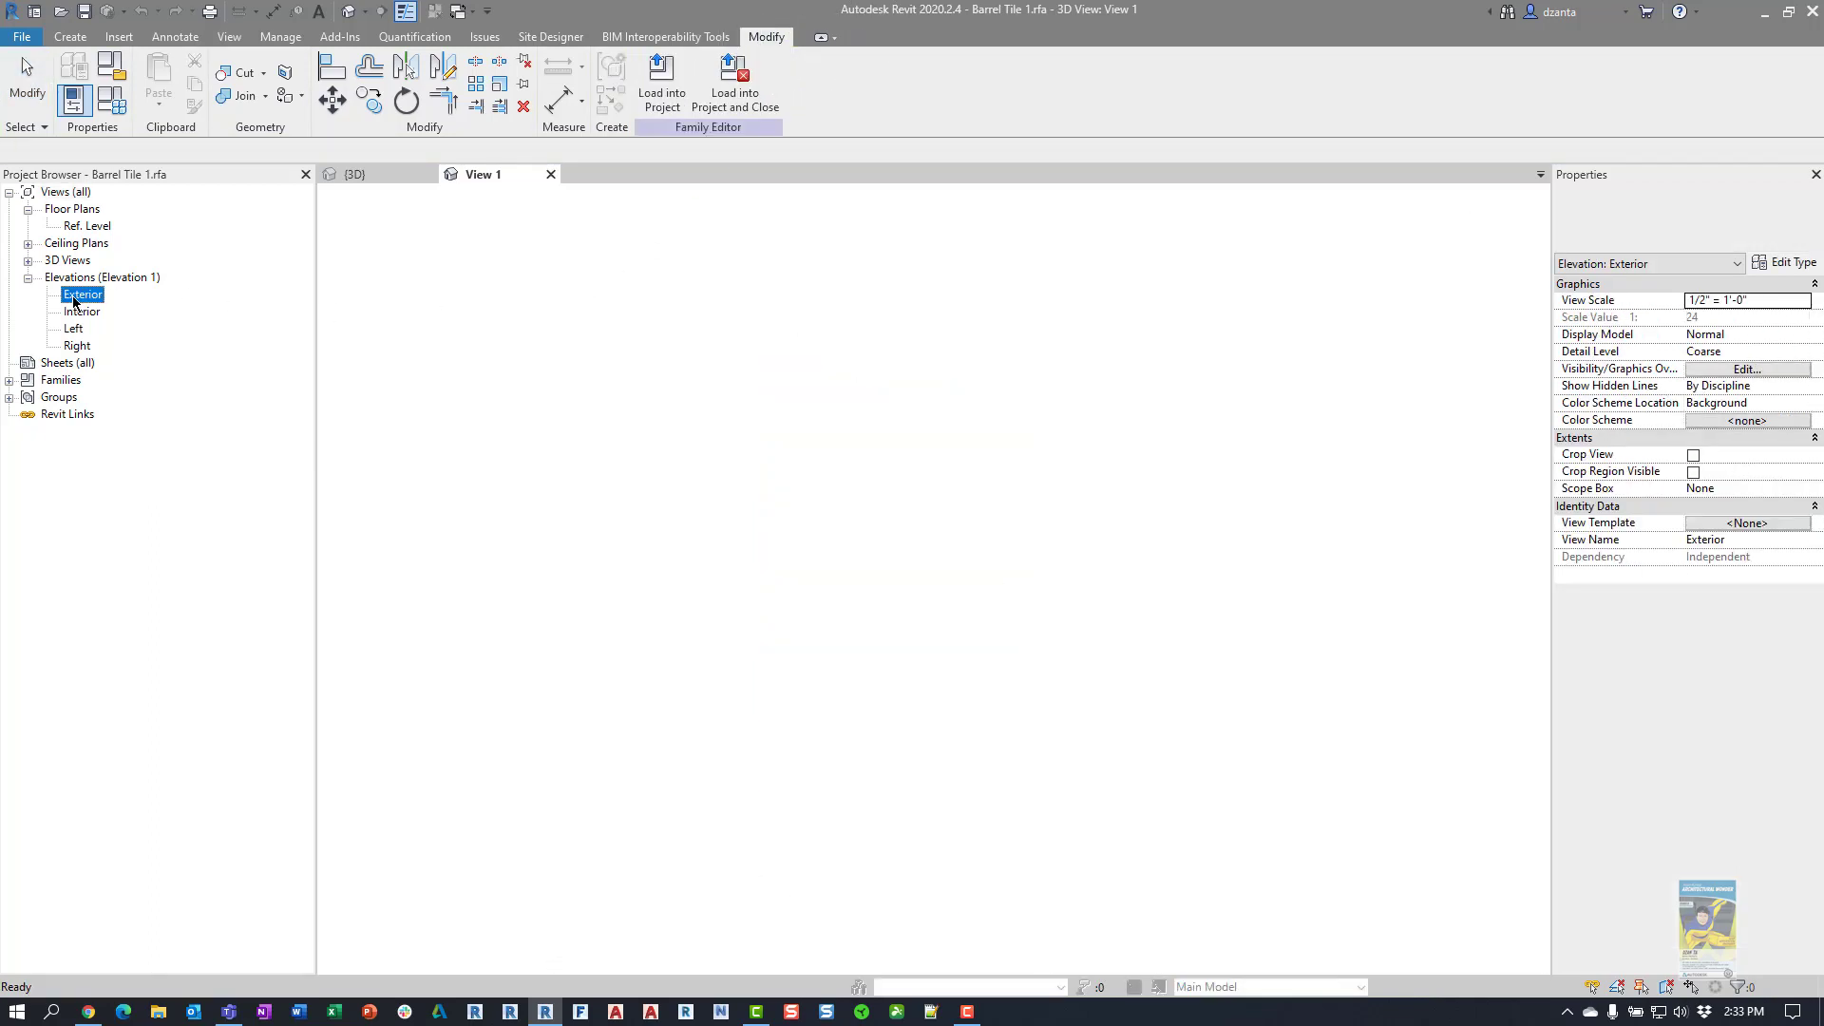
scroll(770, 736, up, 2)
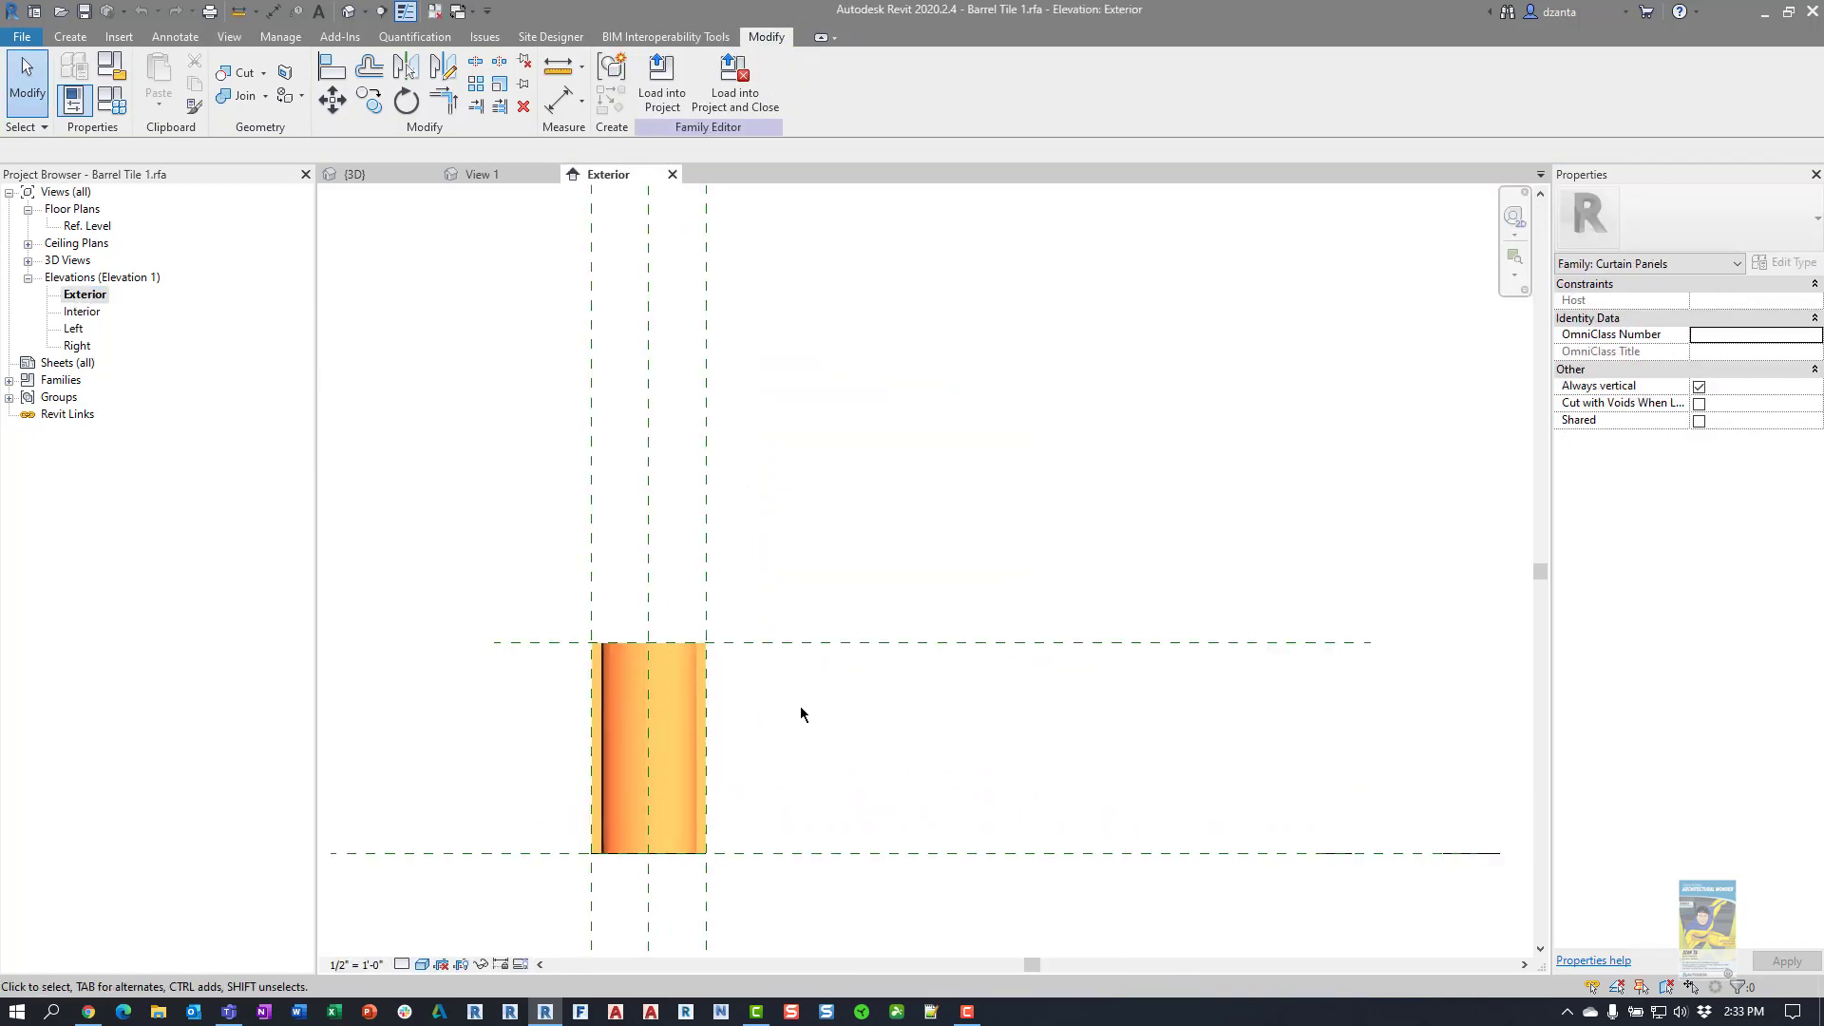
middle_drag(802, 716, 883, 664)
scroll(839, 672, up, 2)
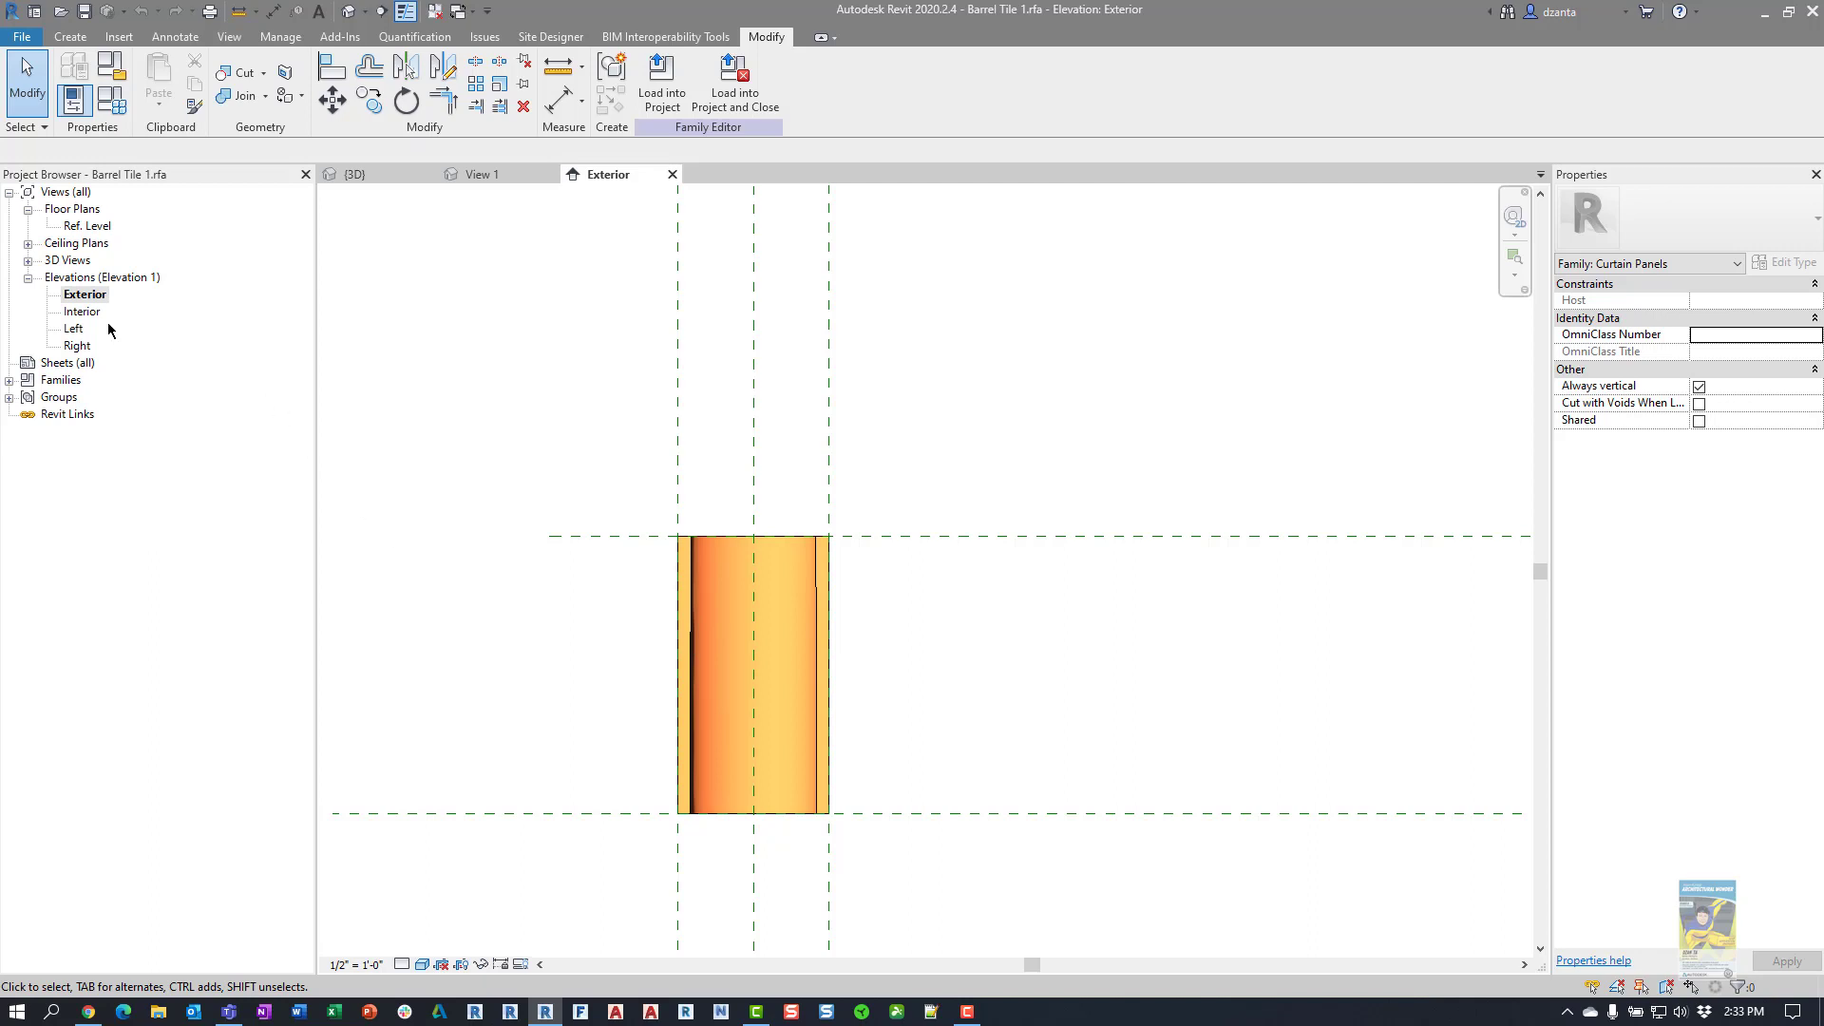
double_click(84, 312)
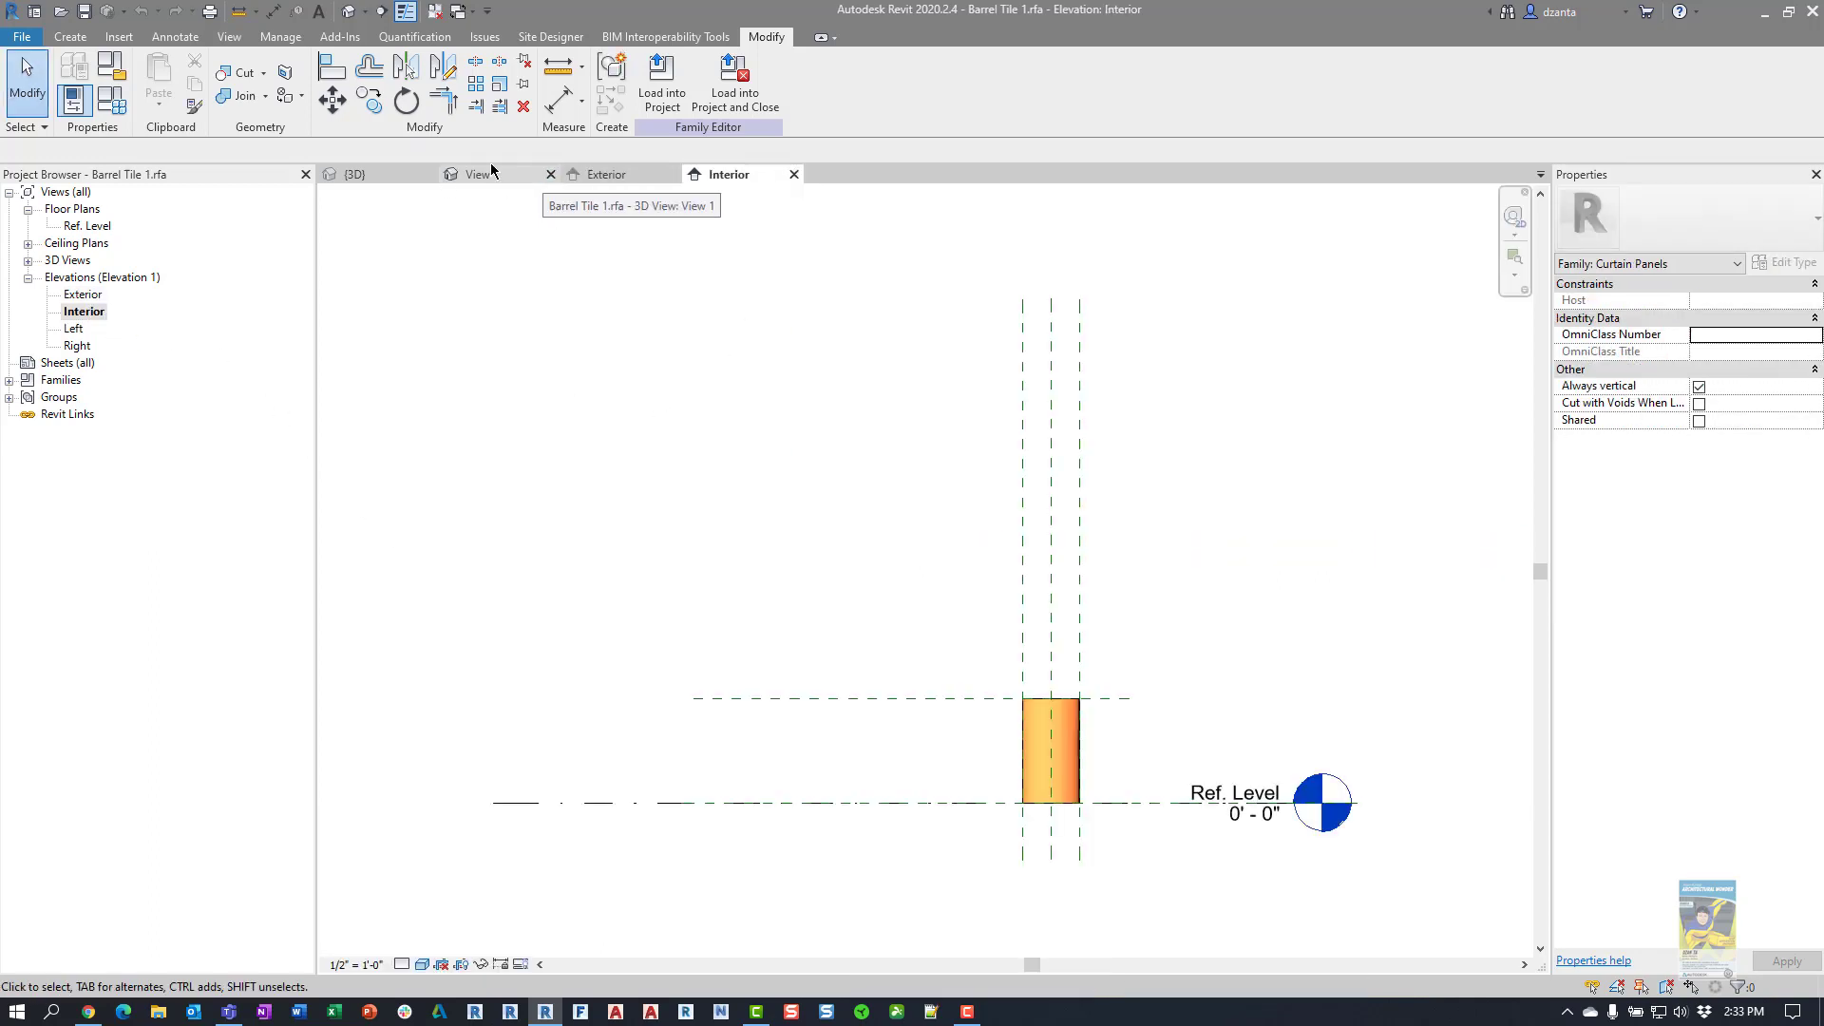
In the family's 3D view, inspect the top and base boundary sketches of the tile's blend and finish editing without changes.
click(349, 11)
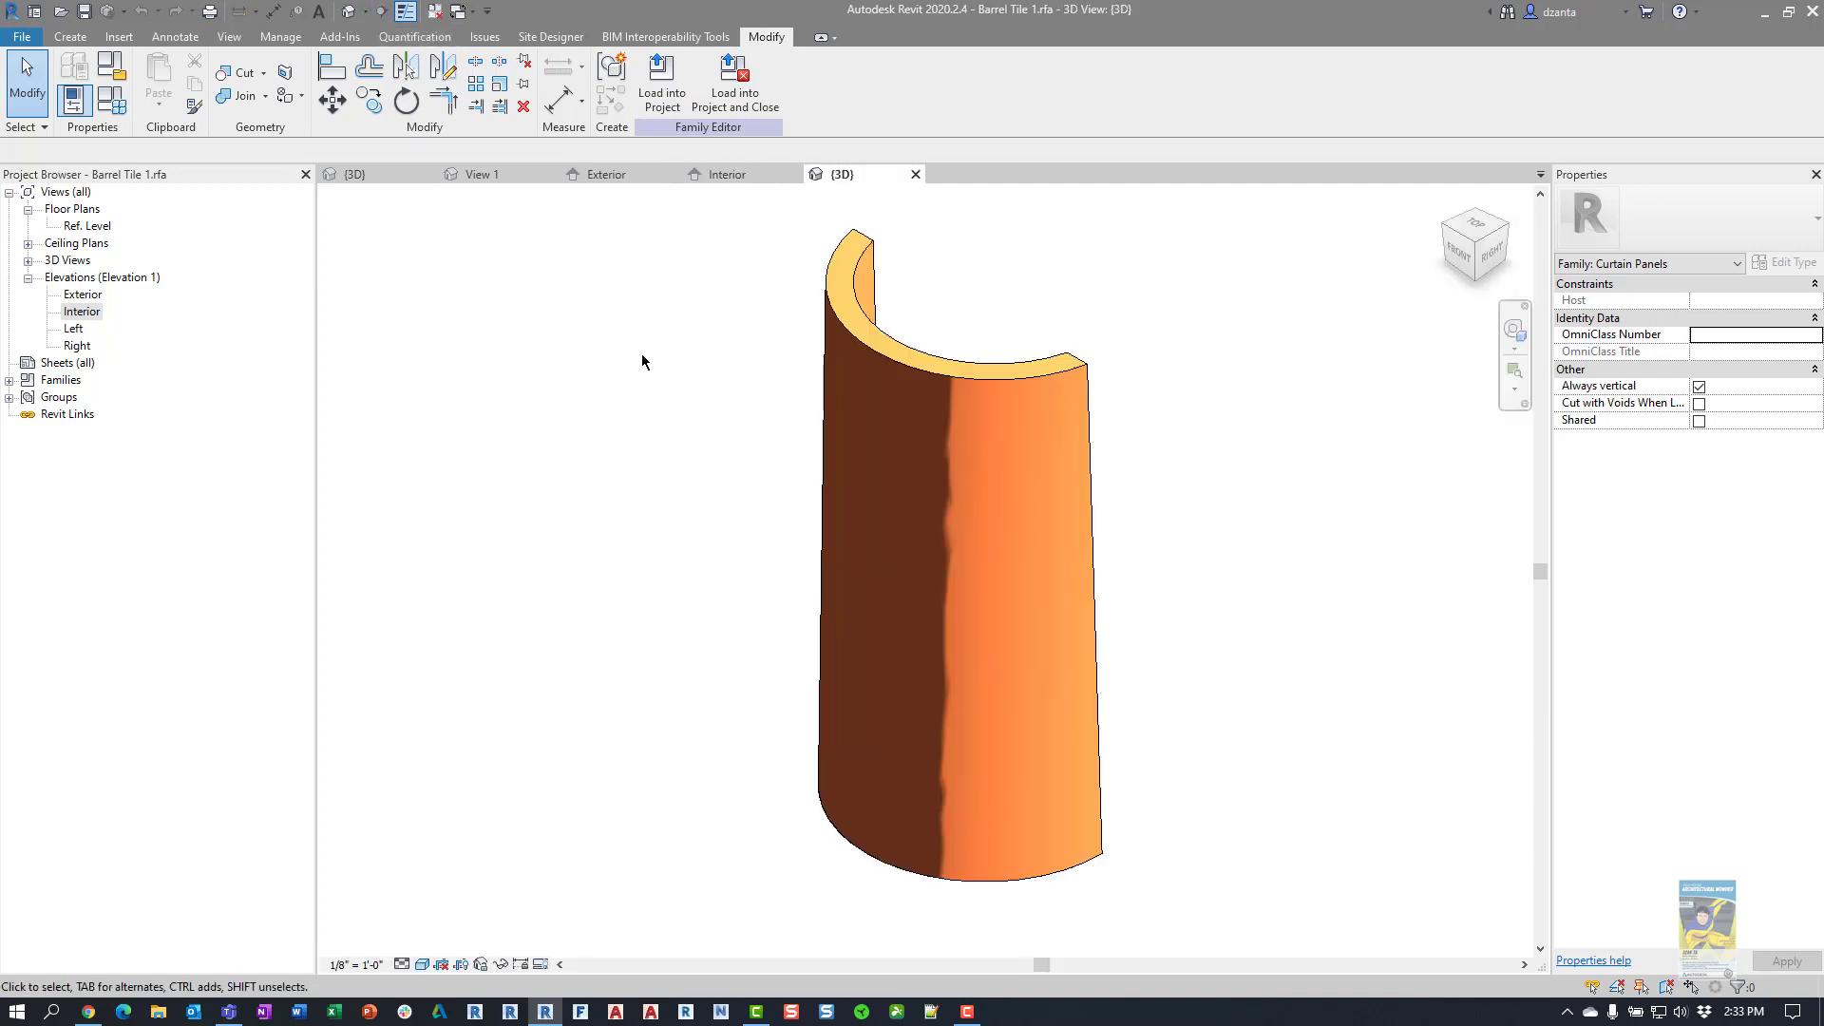
click(866, 347)
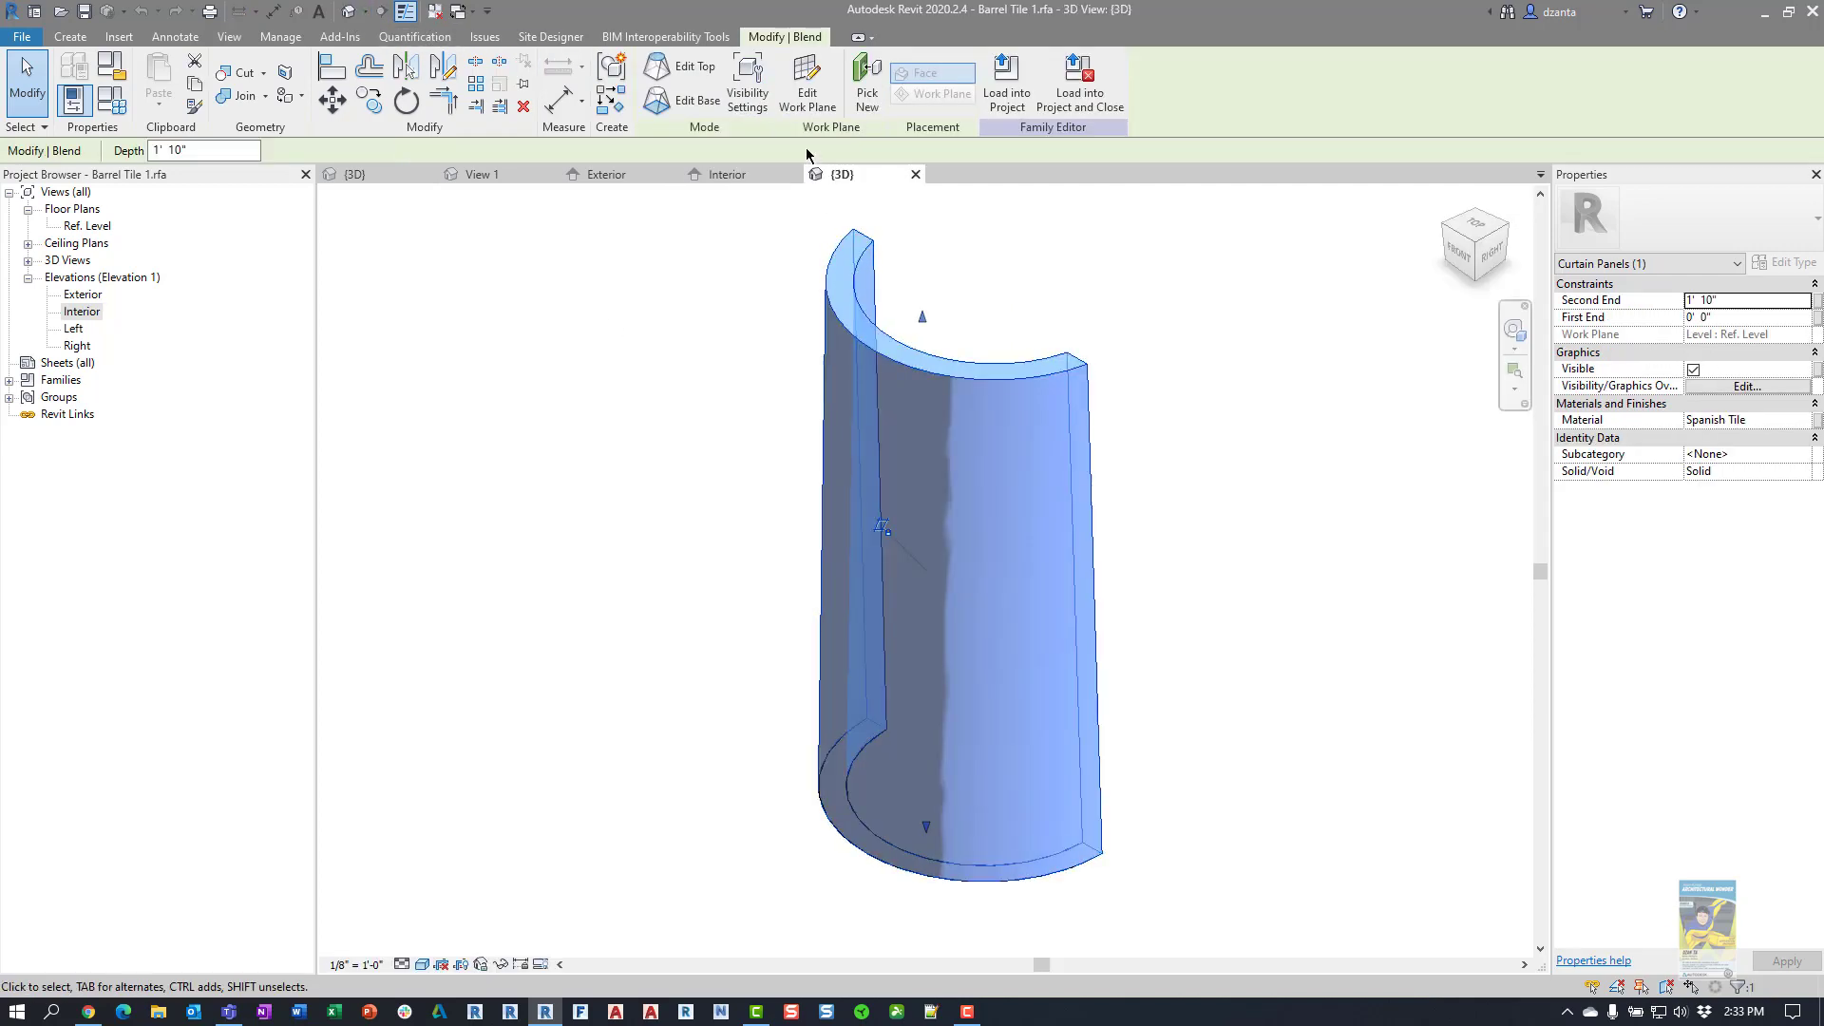
click(662, 83)
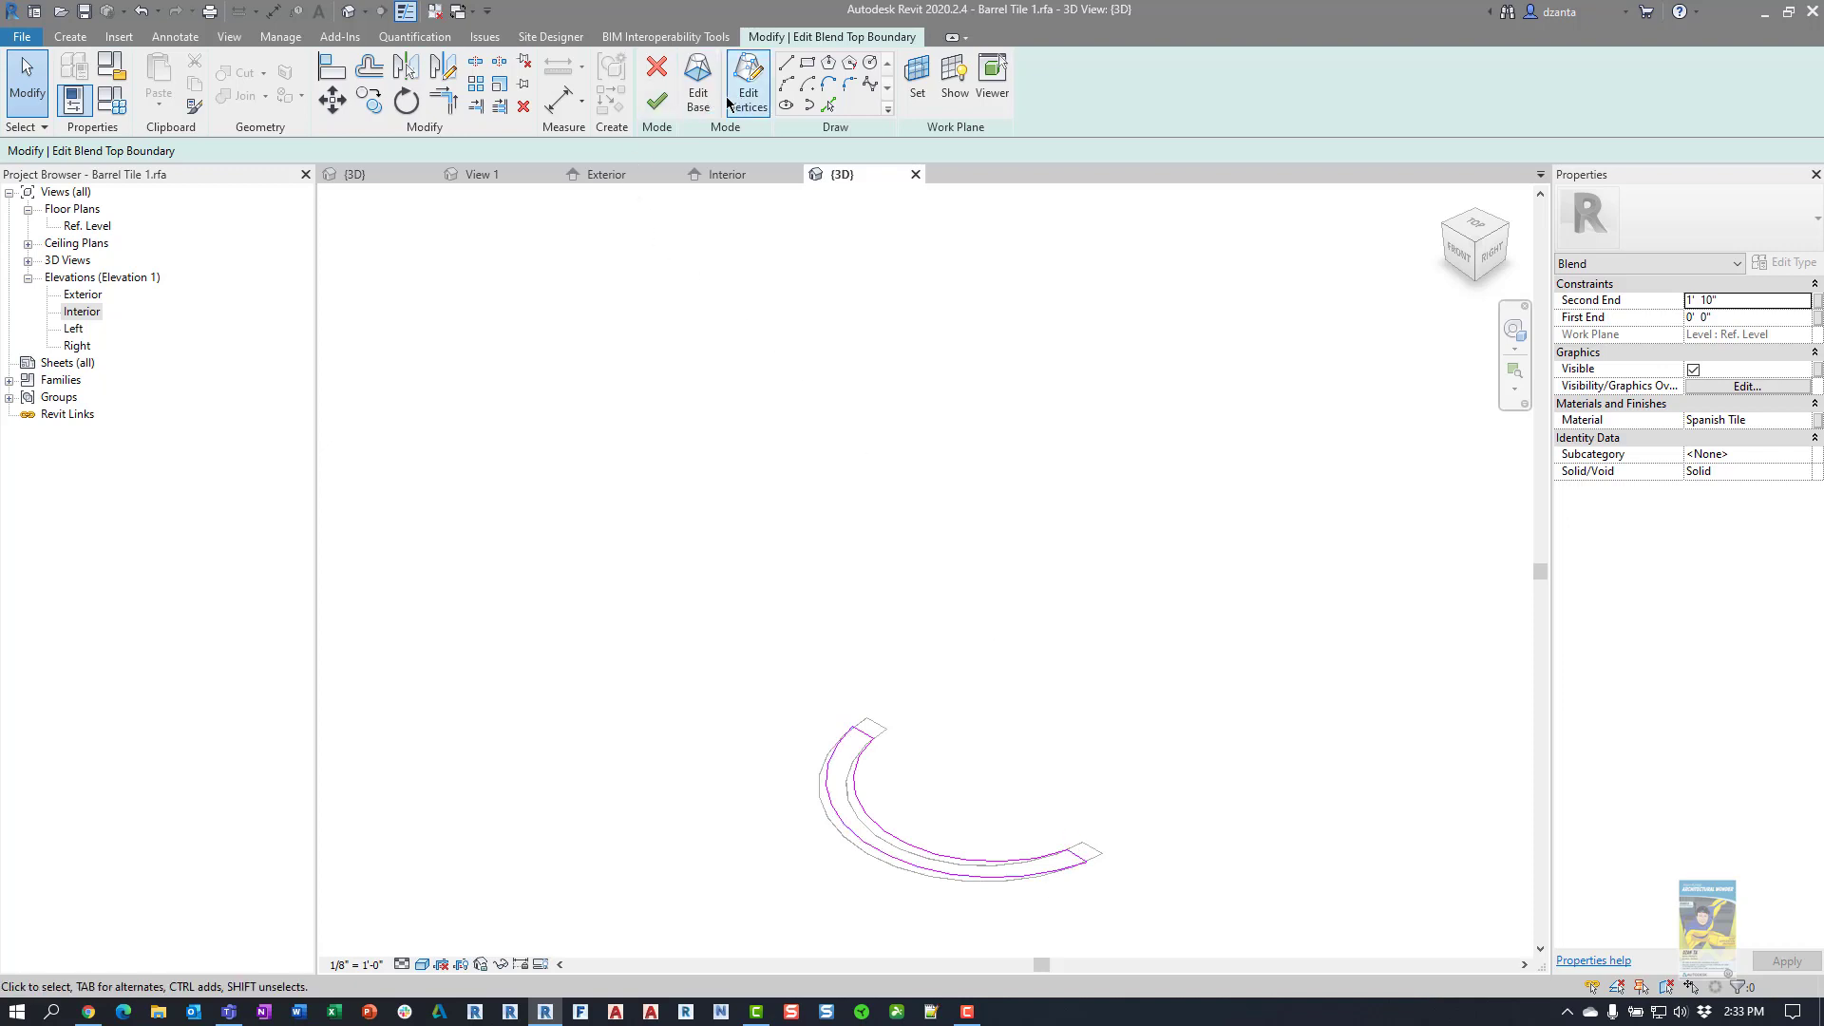
click(700, 106)
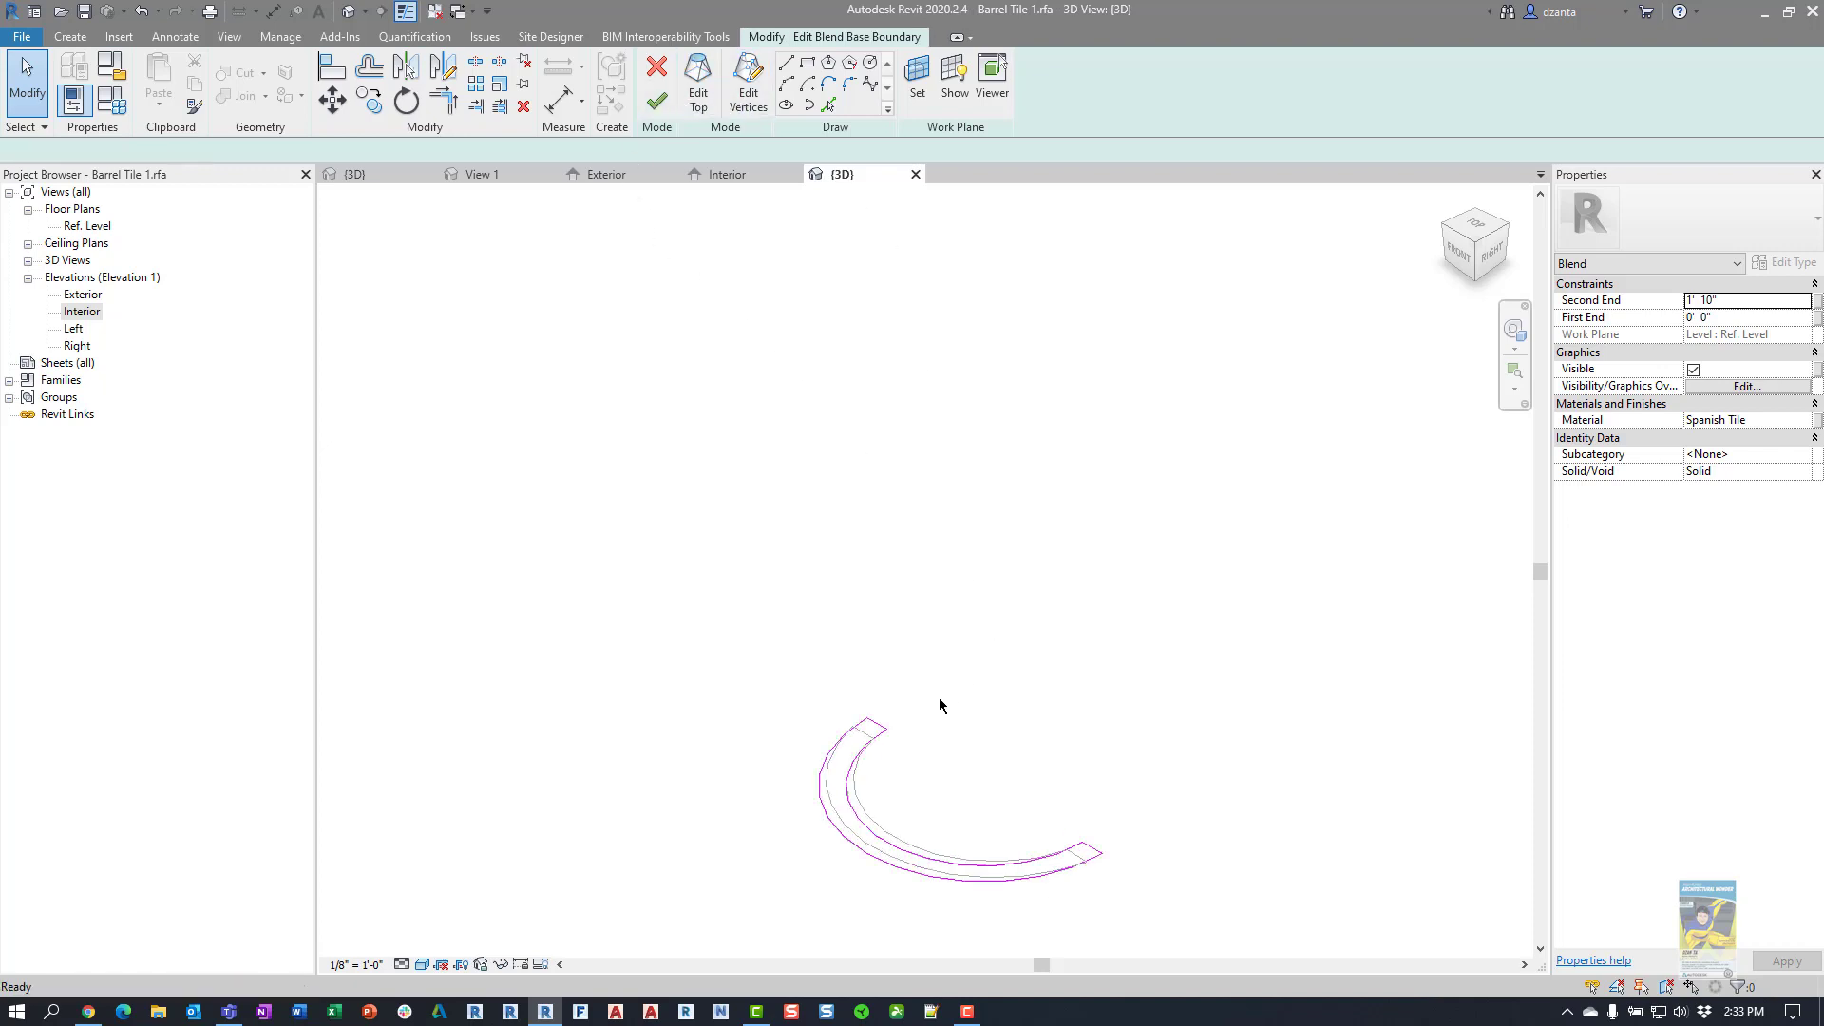
click(658, 99)
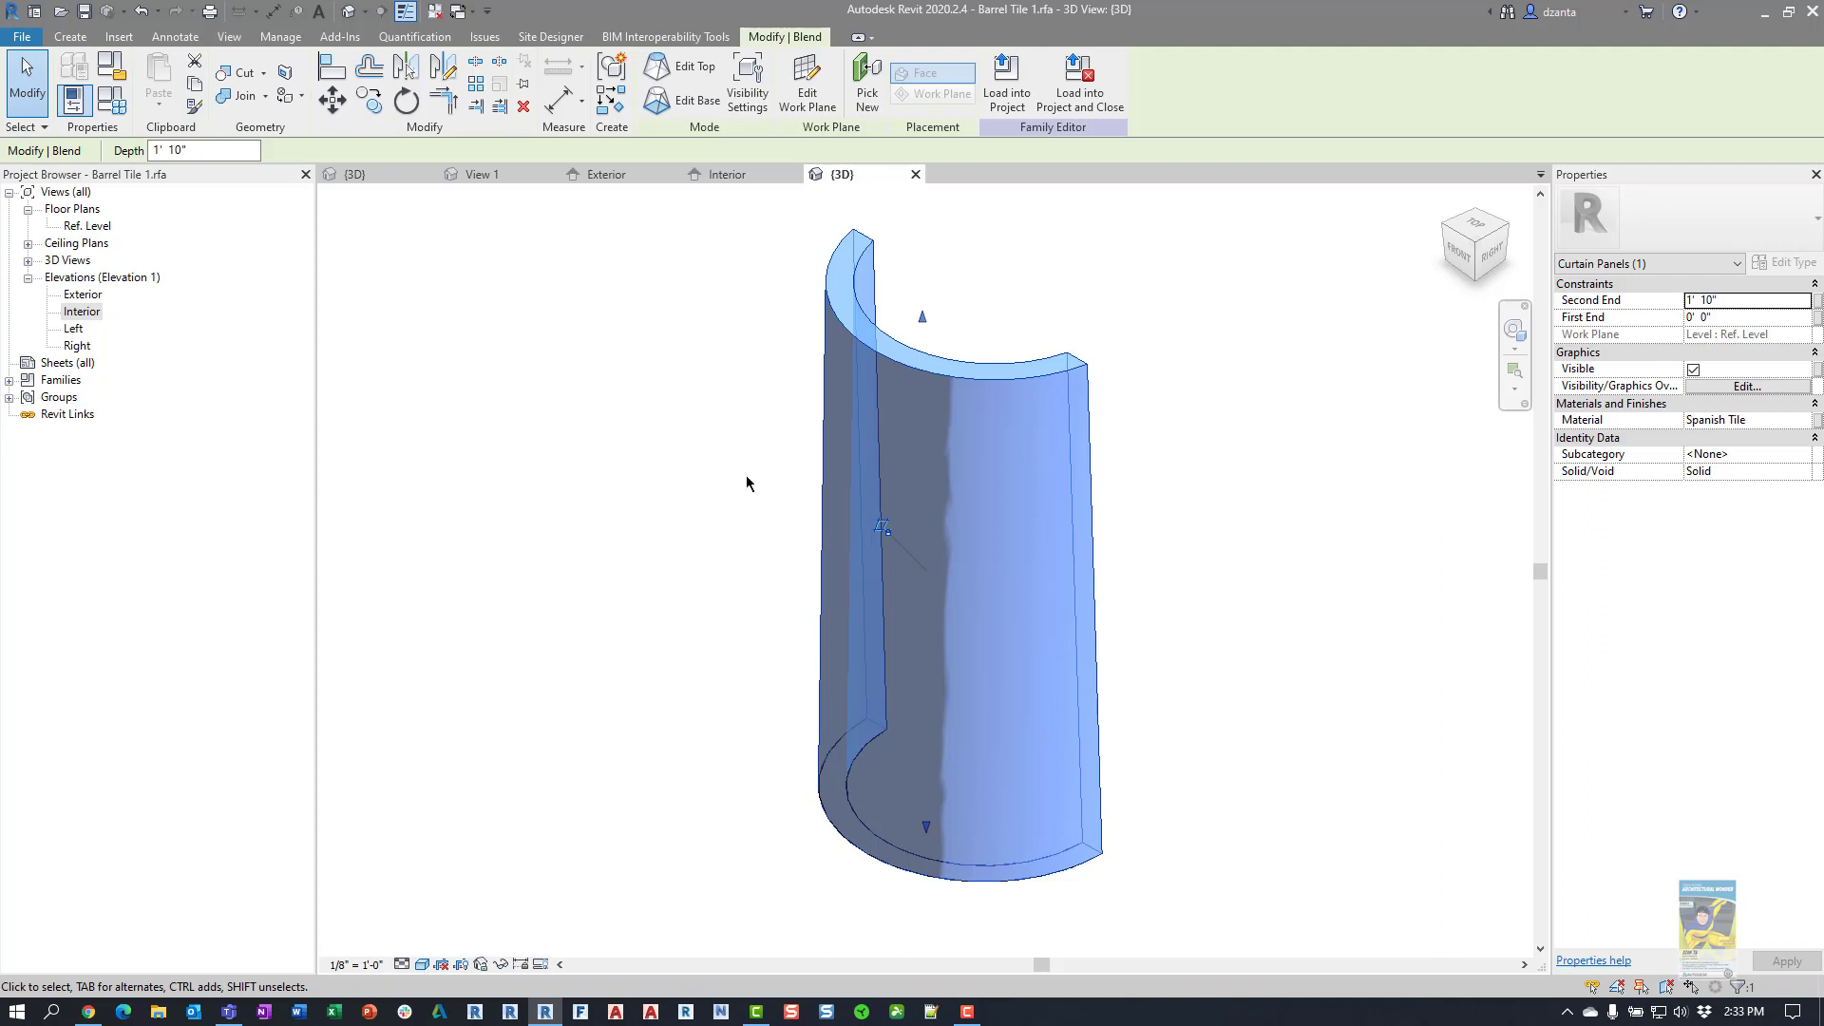
click(618, 383)
In the Exterior elevation, move the Top reference plane down to about 1'-3" above the base to flex the tile's height.
click(607, 177)
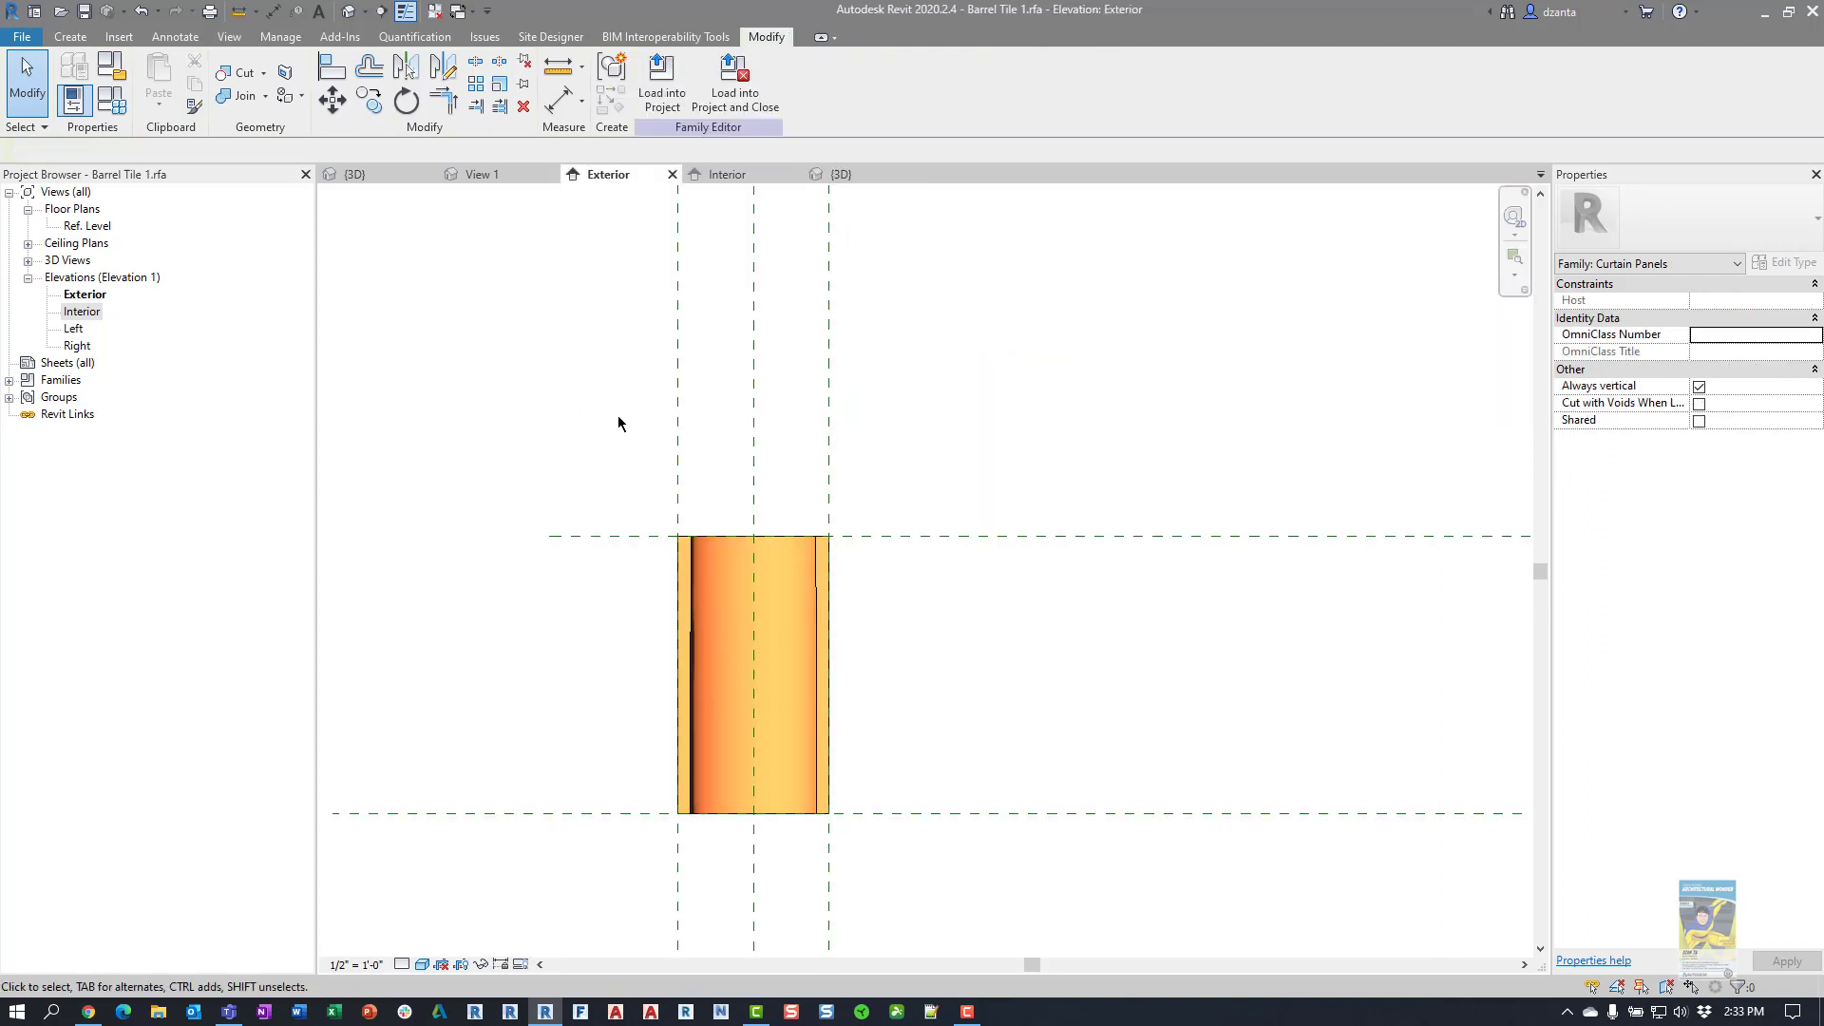
scroll(890, 398, down, 3)
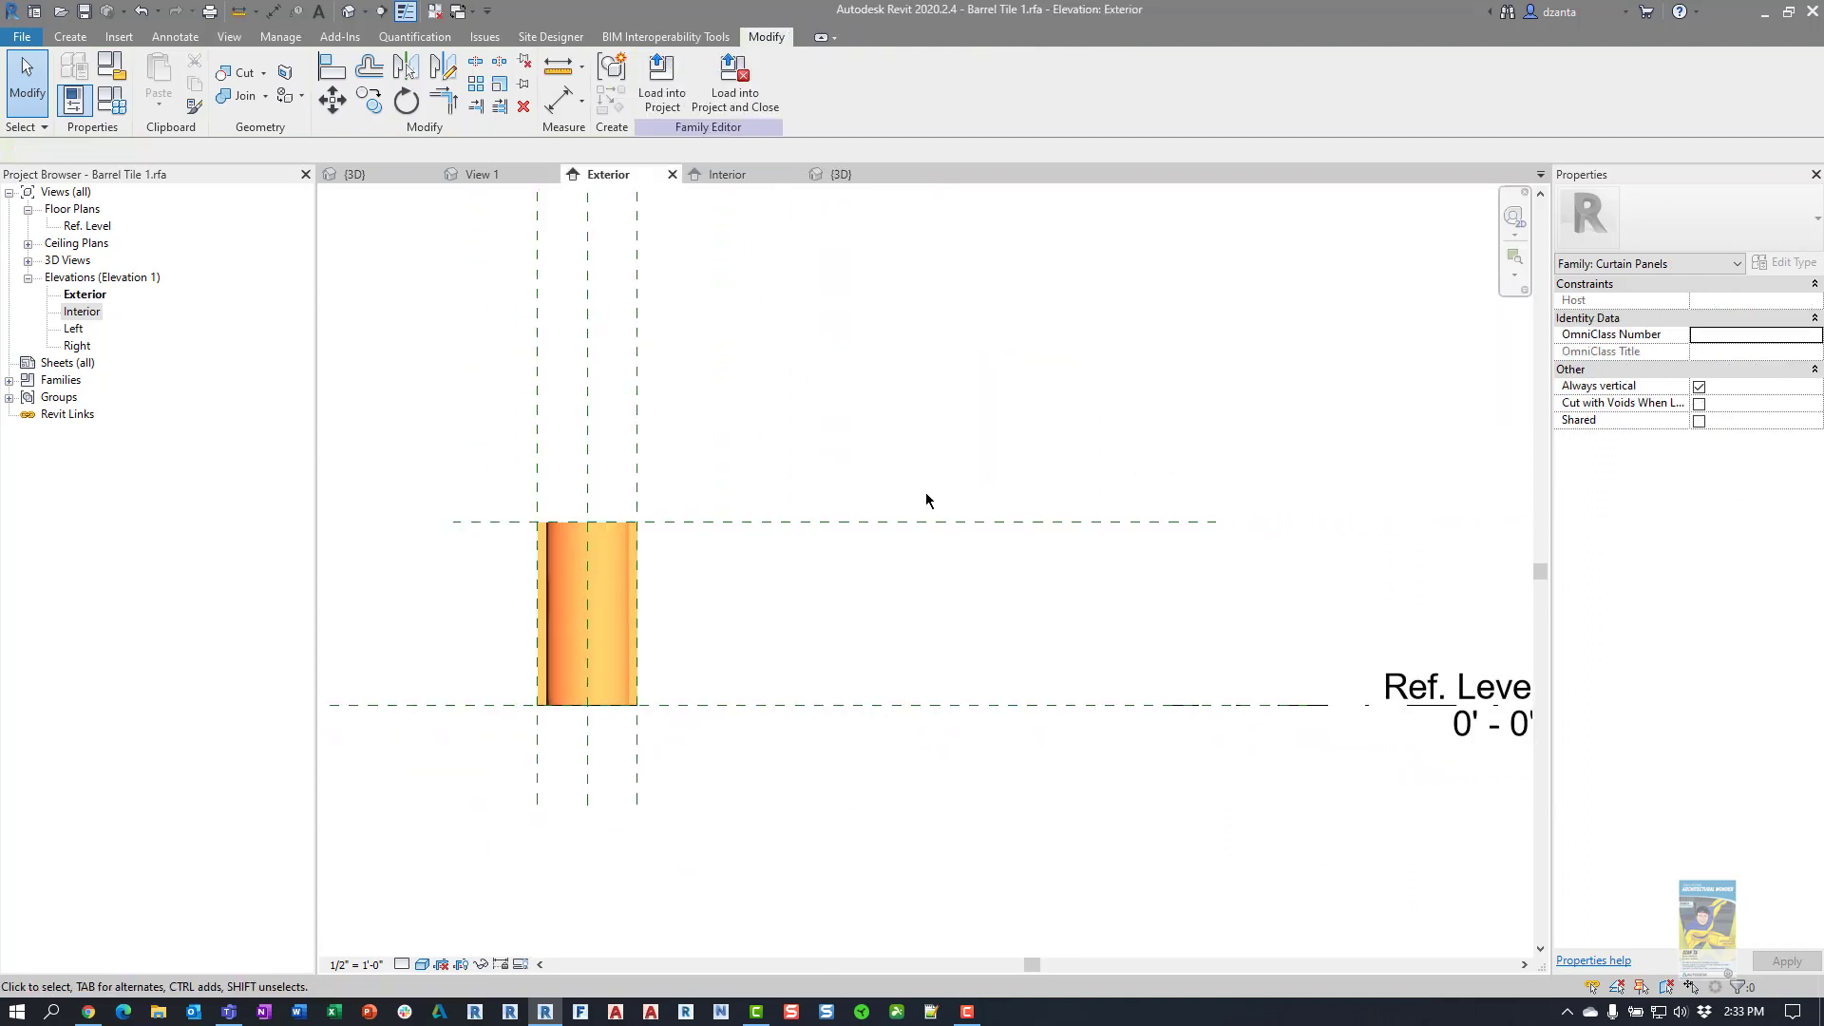
drag(898, 526, 904, 580)
scroll(621, 652, up, 2)
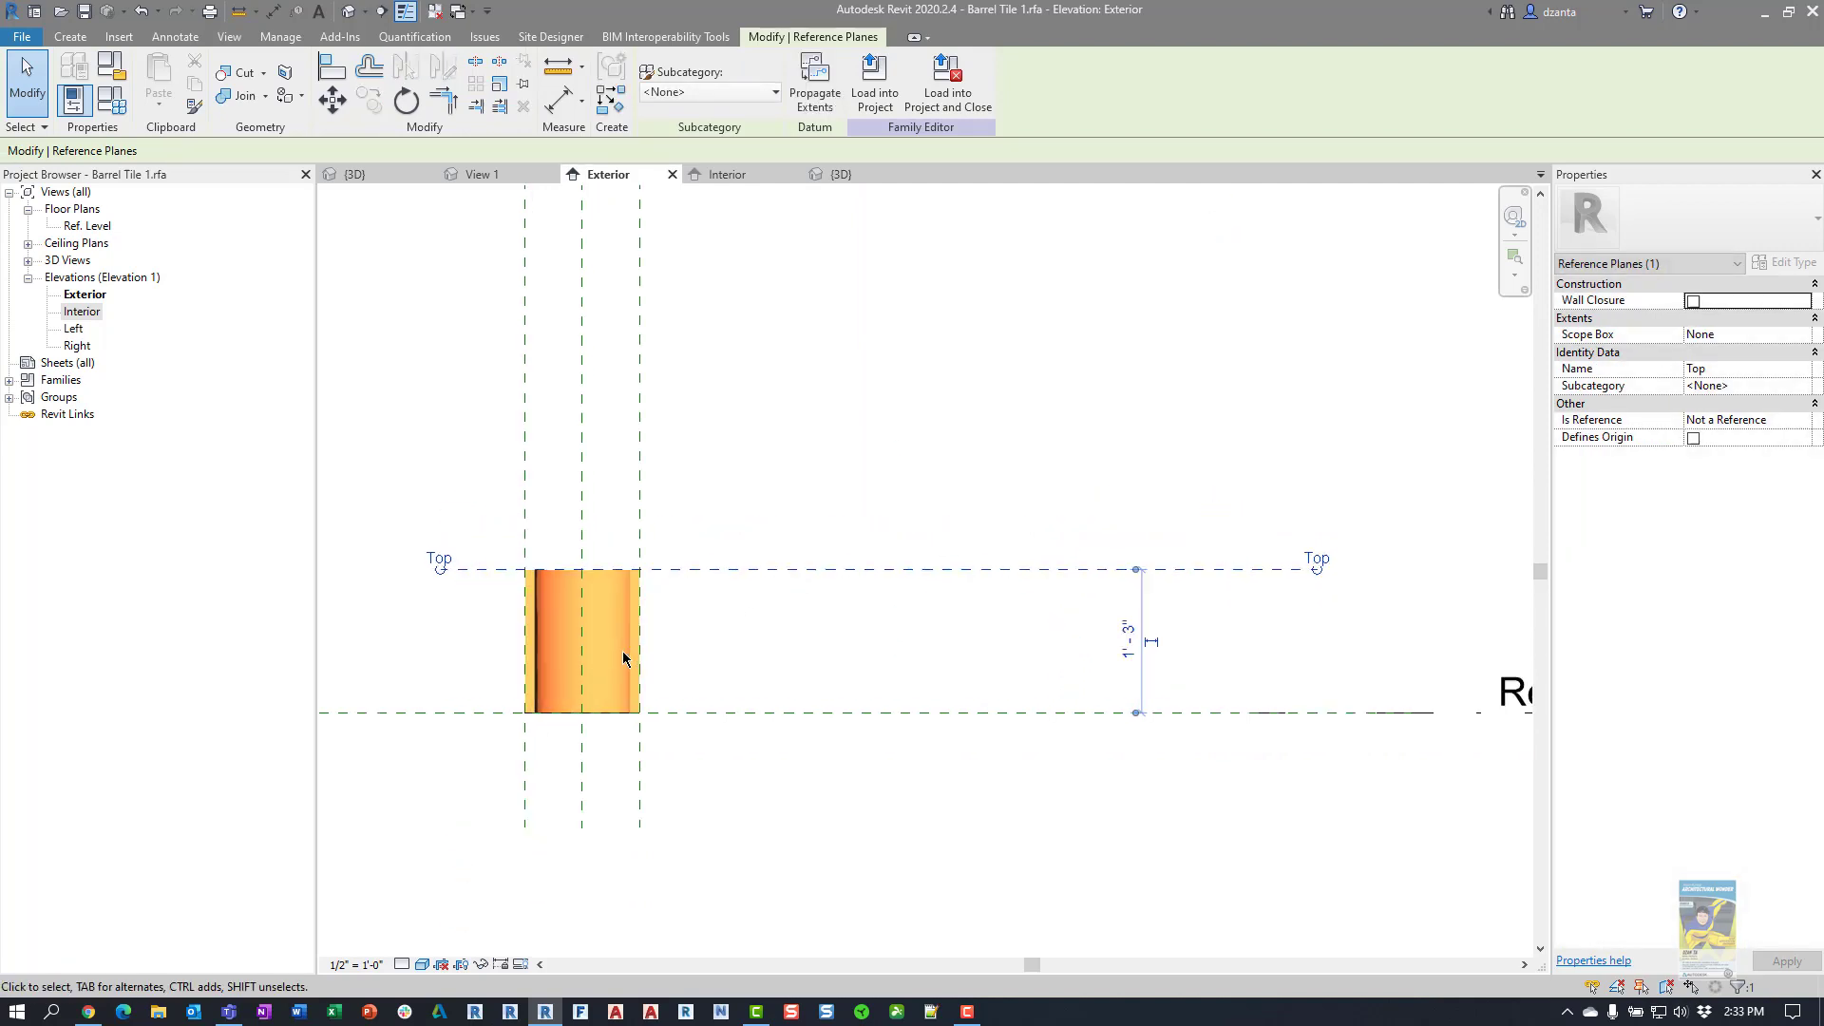
middle_drag(713, 605, 855, 595)
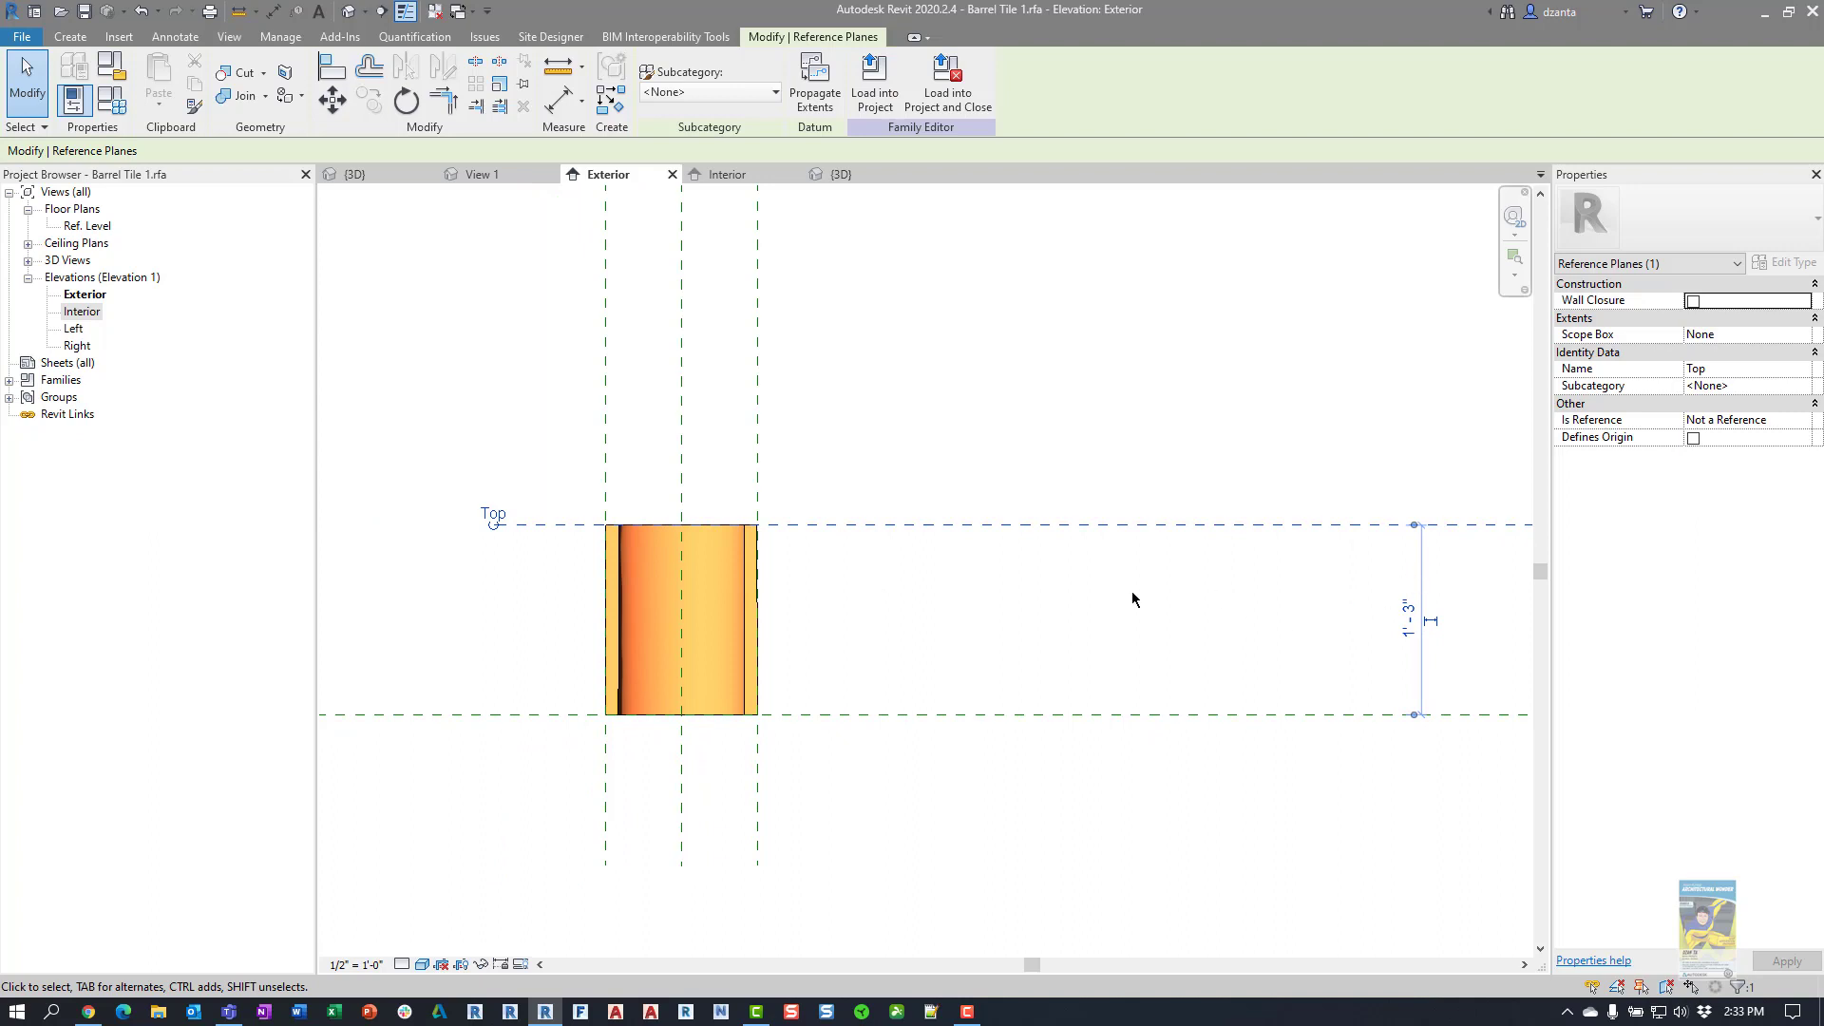
click(1013, 601)
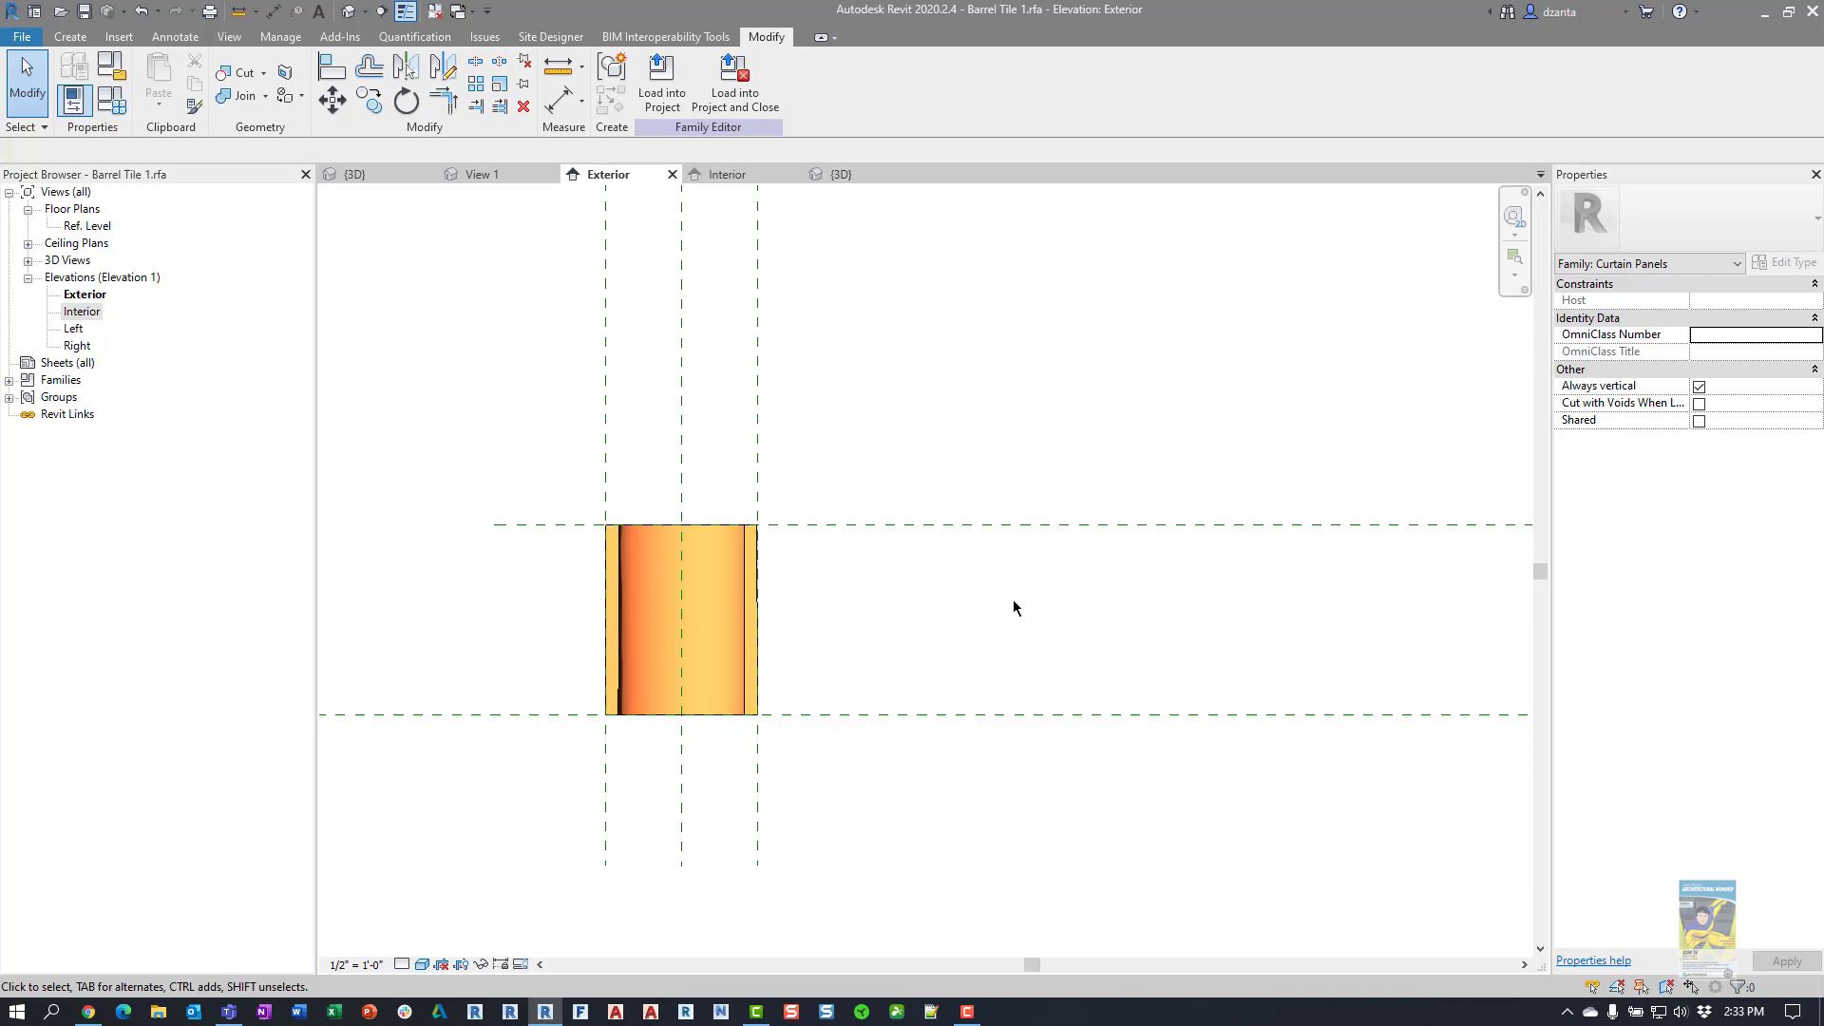
scroll(922, 536, down, 1)
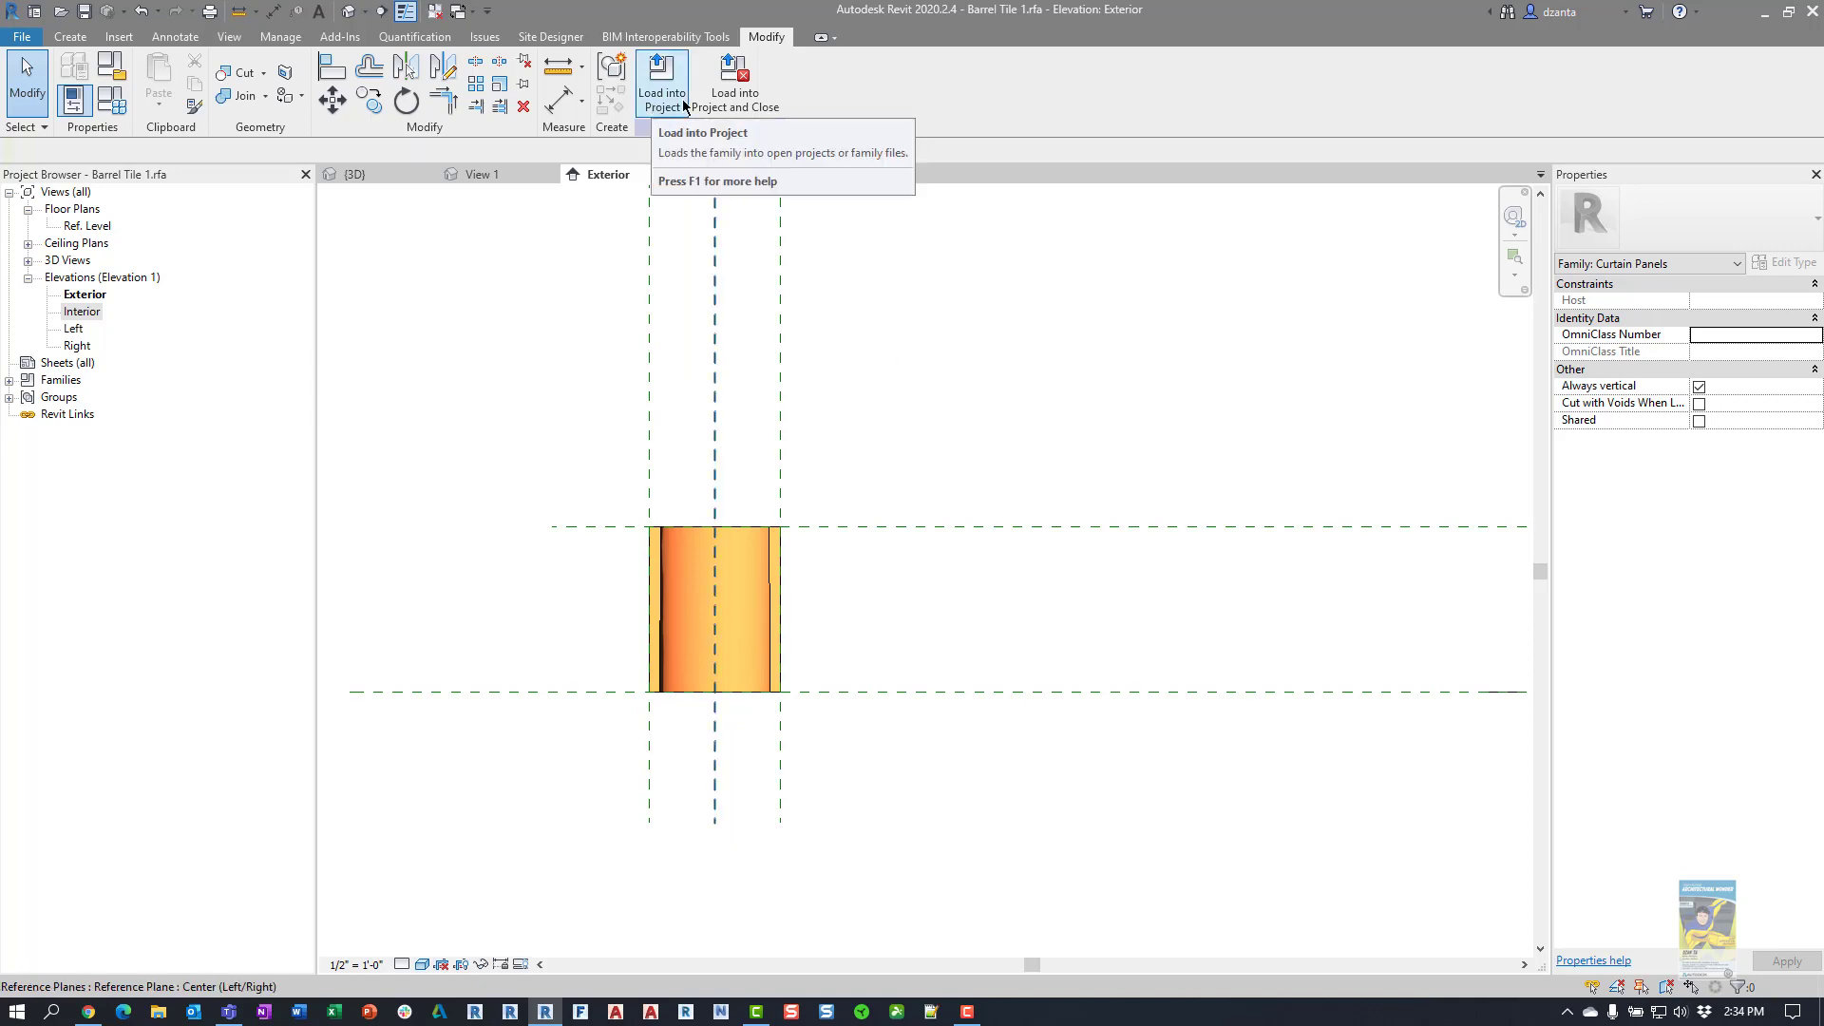
Load the barrel tile family into the roof project and close it without saving, overwriting the existing version.
click(727, 99)
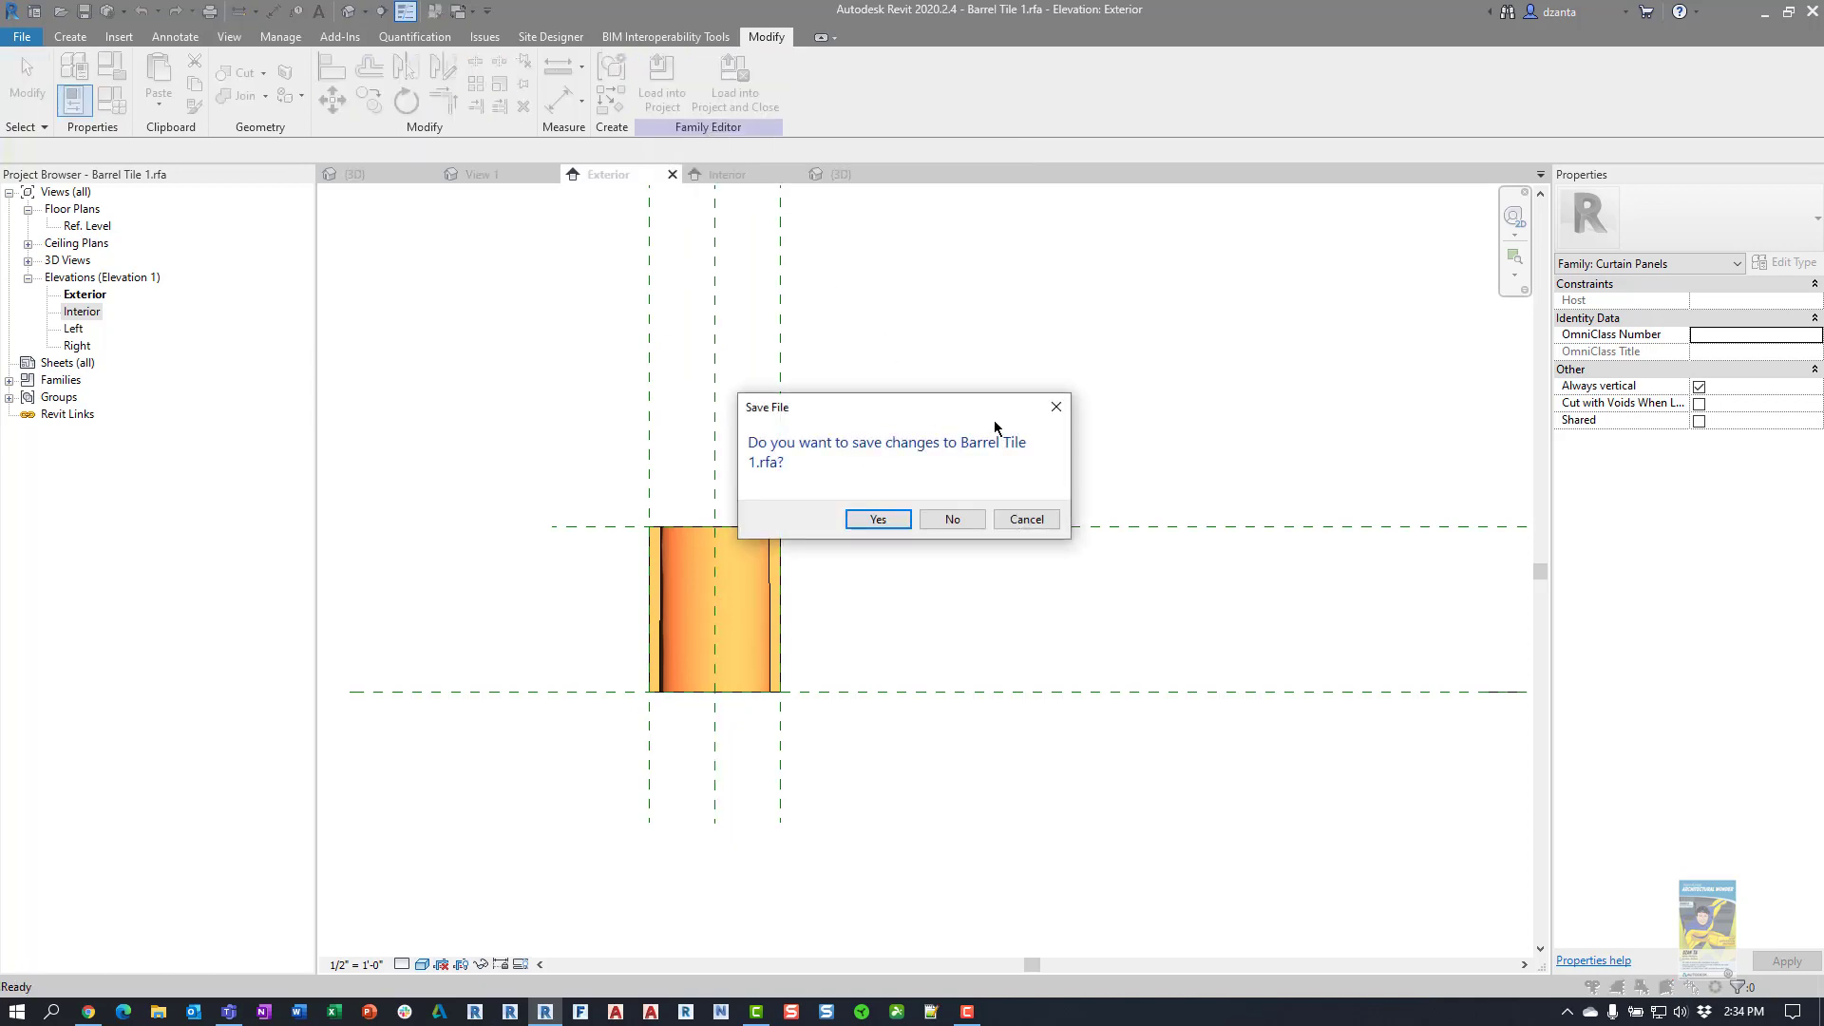
click(938, 521)
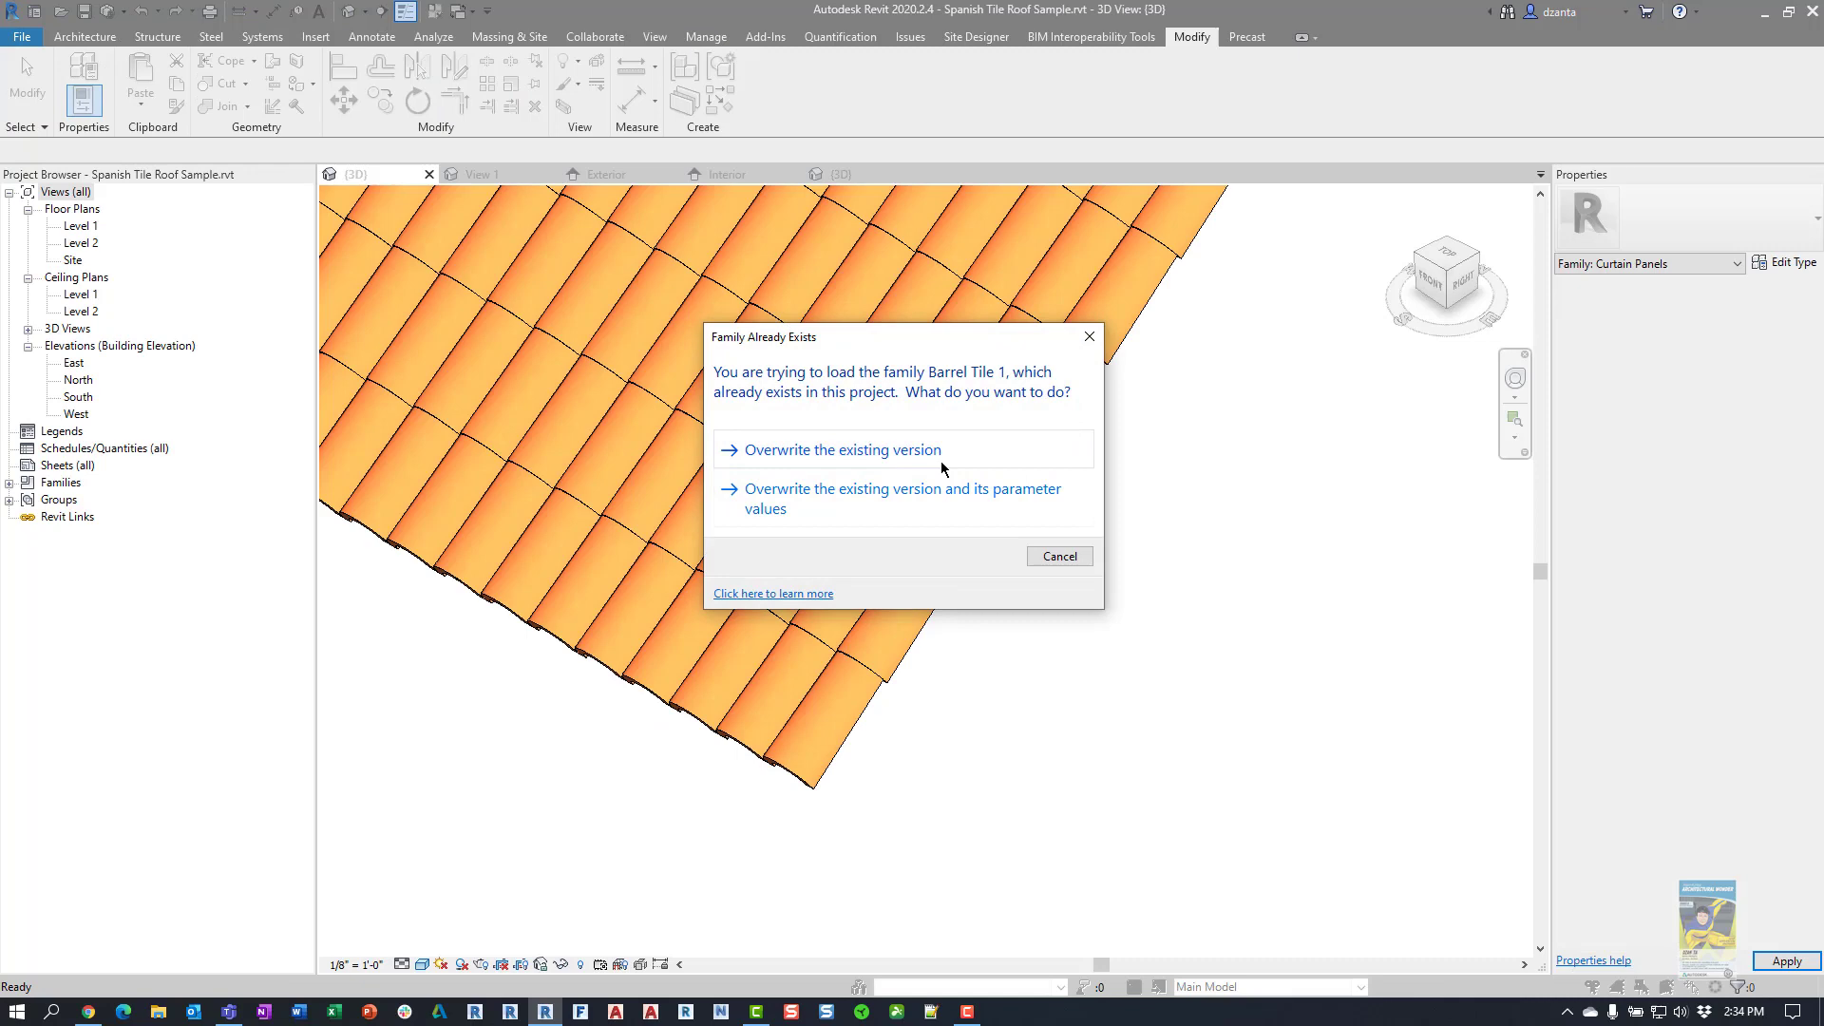
click(941, 469)
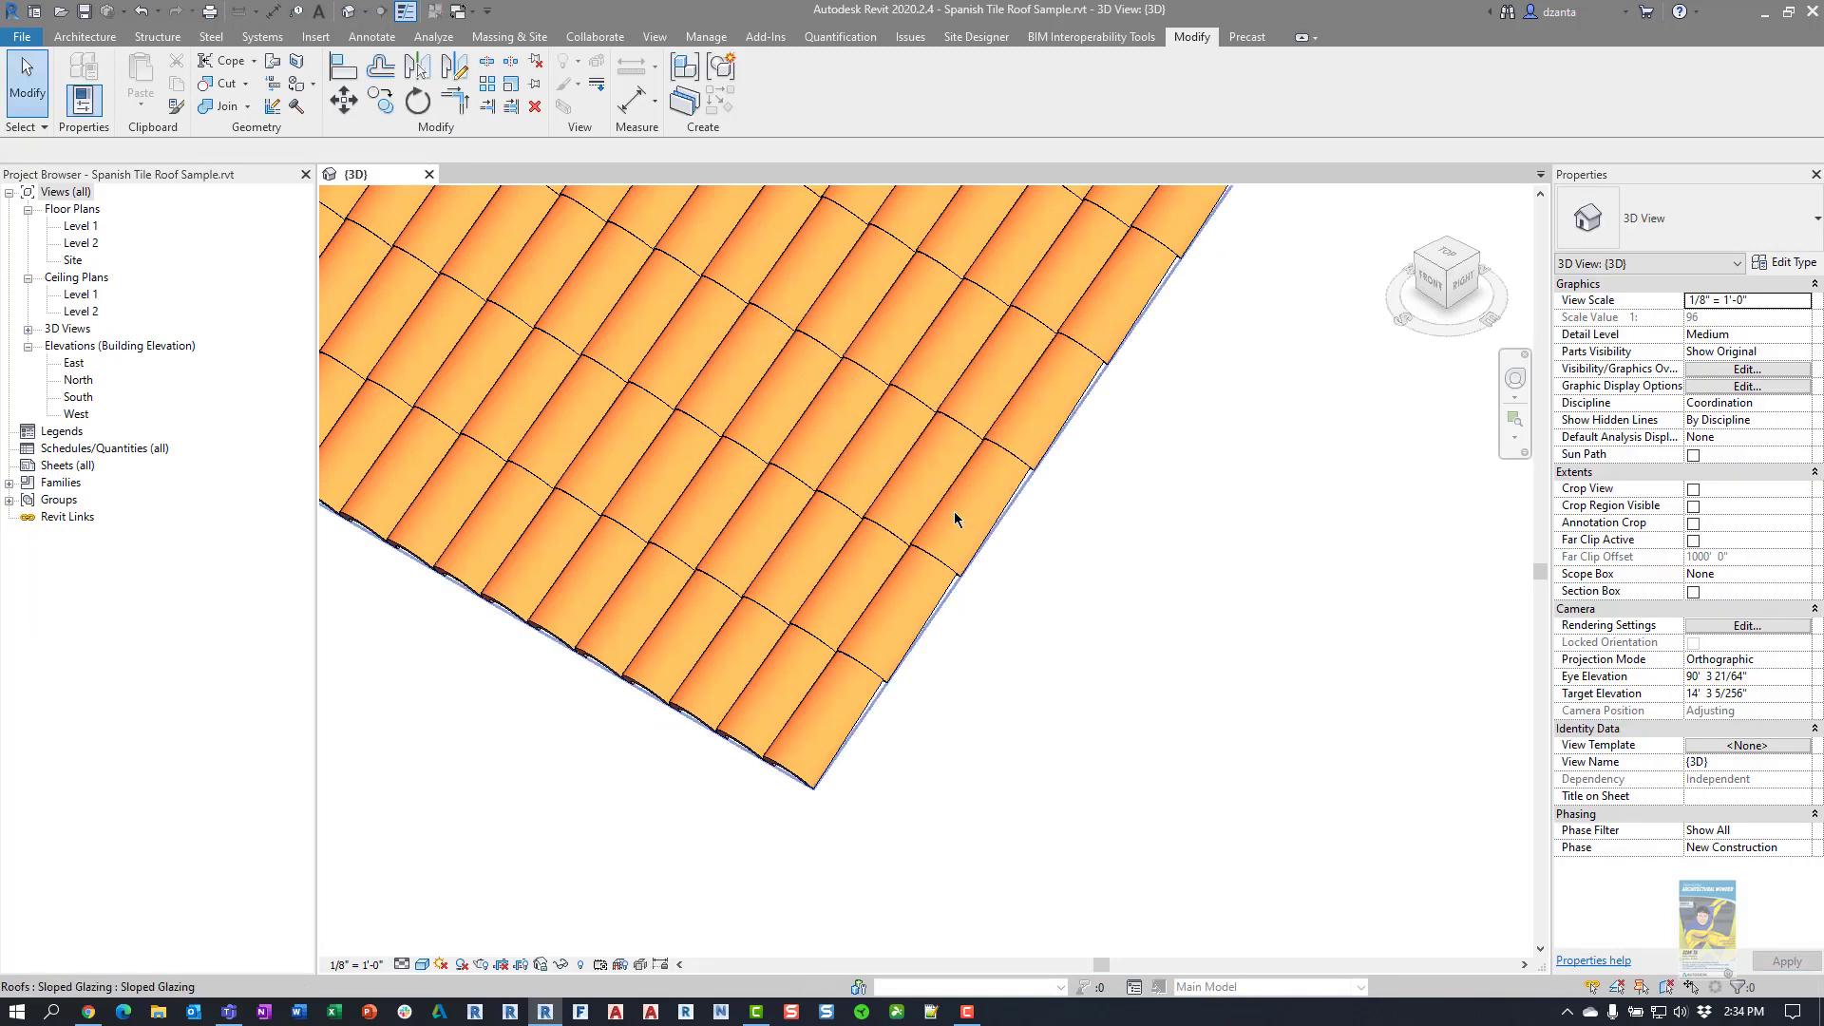
In the sloped glazing roof's type properties, set the Grid 1 spacing to 1'-0" and the Grid 2 spacing to 2'-0".
click(879, 700)
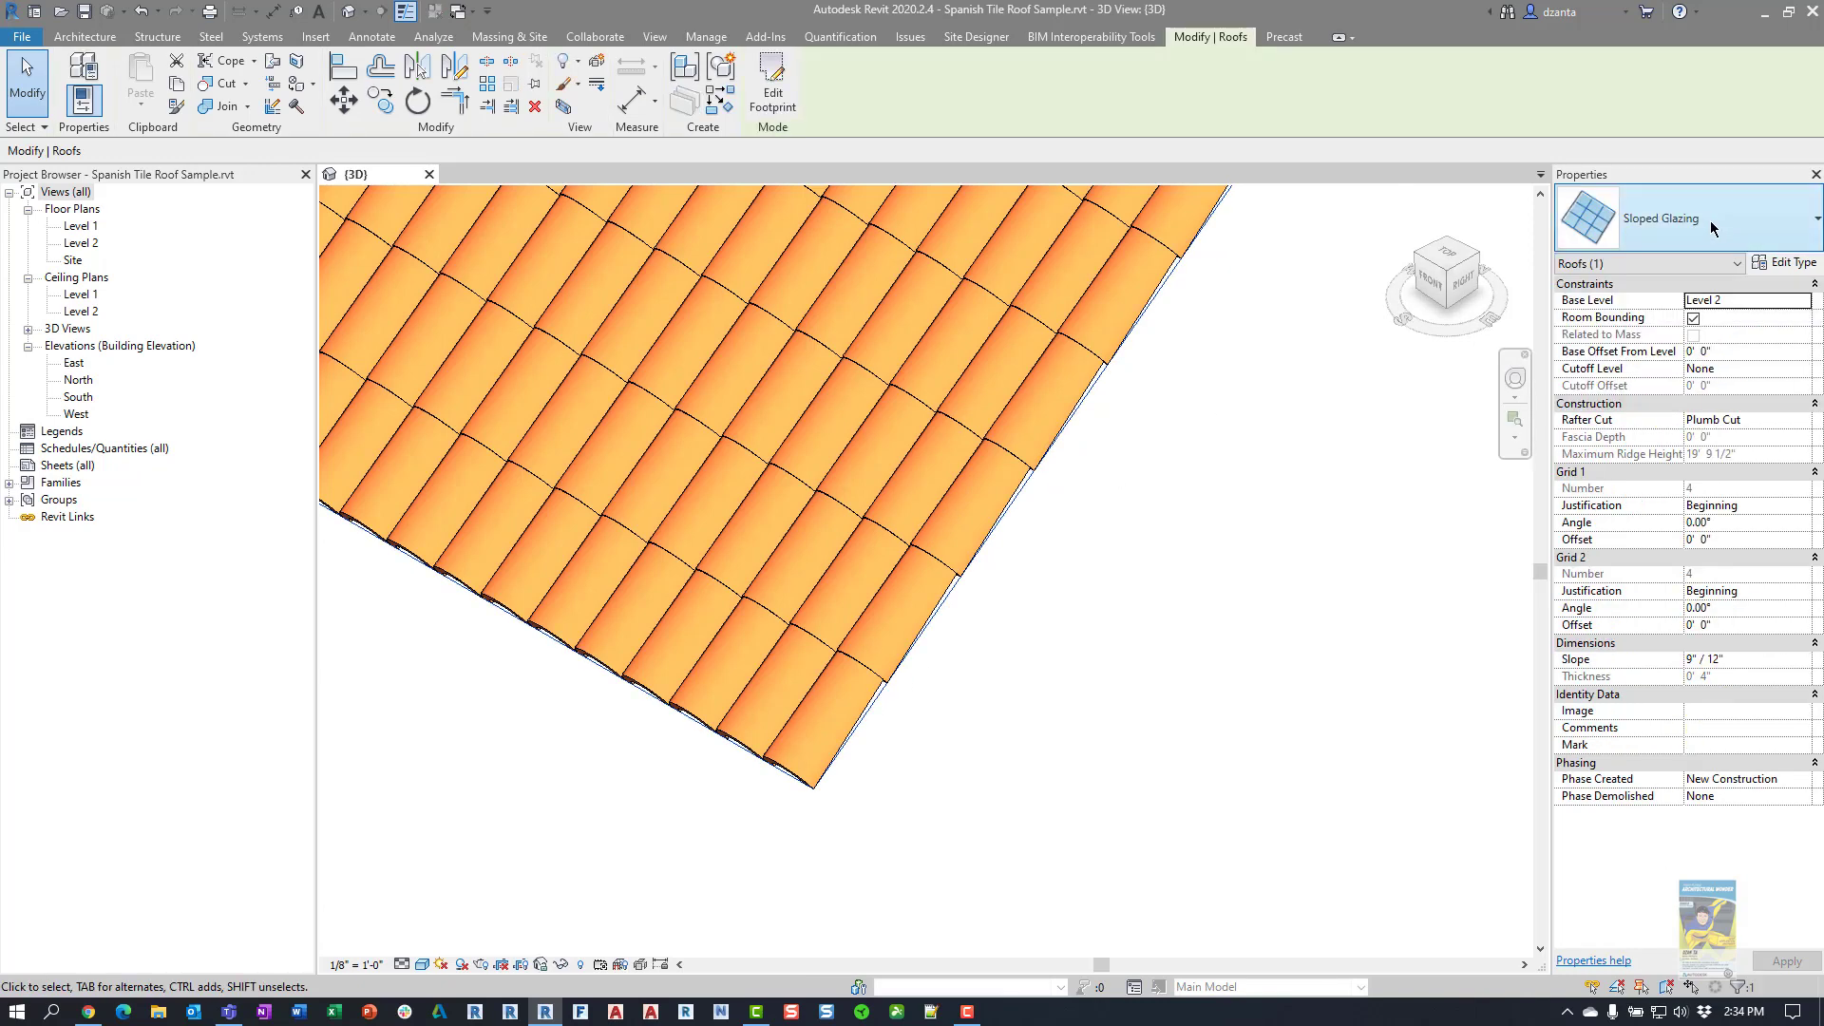
click(1714, 228)
click(1714, 228)
click(1786, 263)
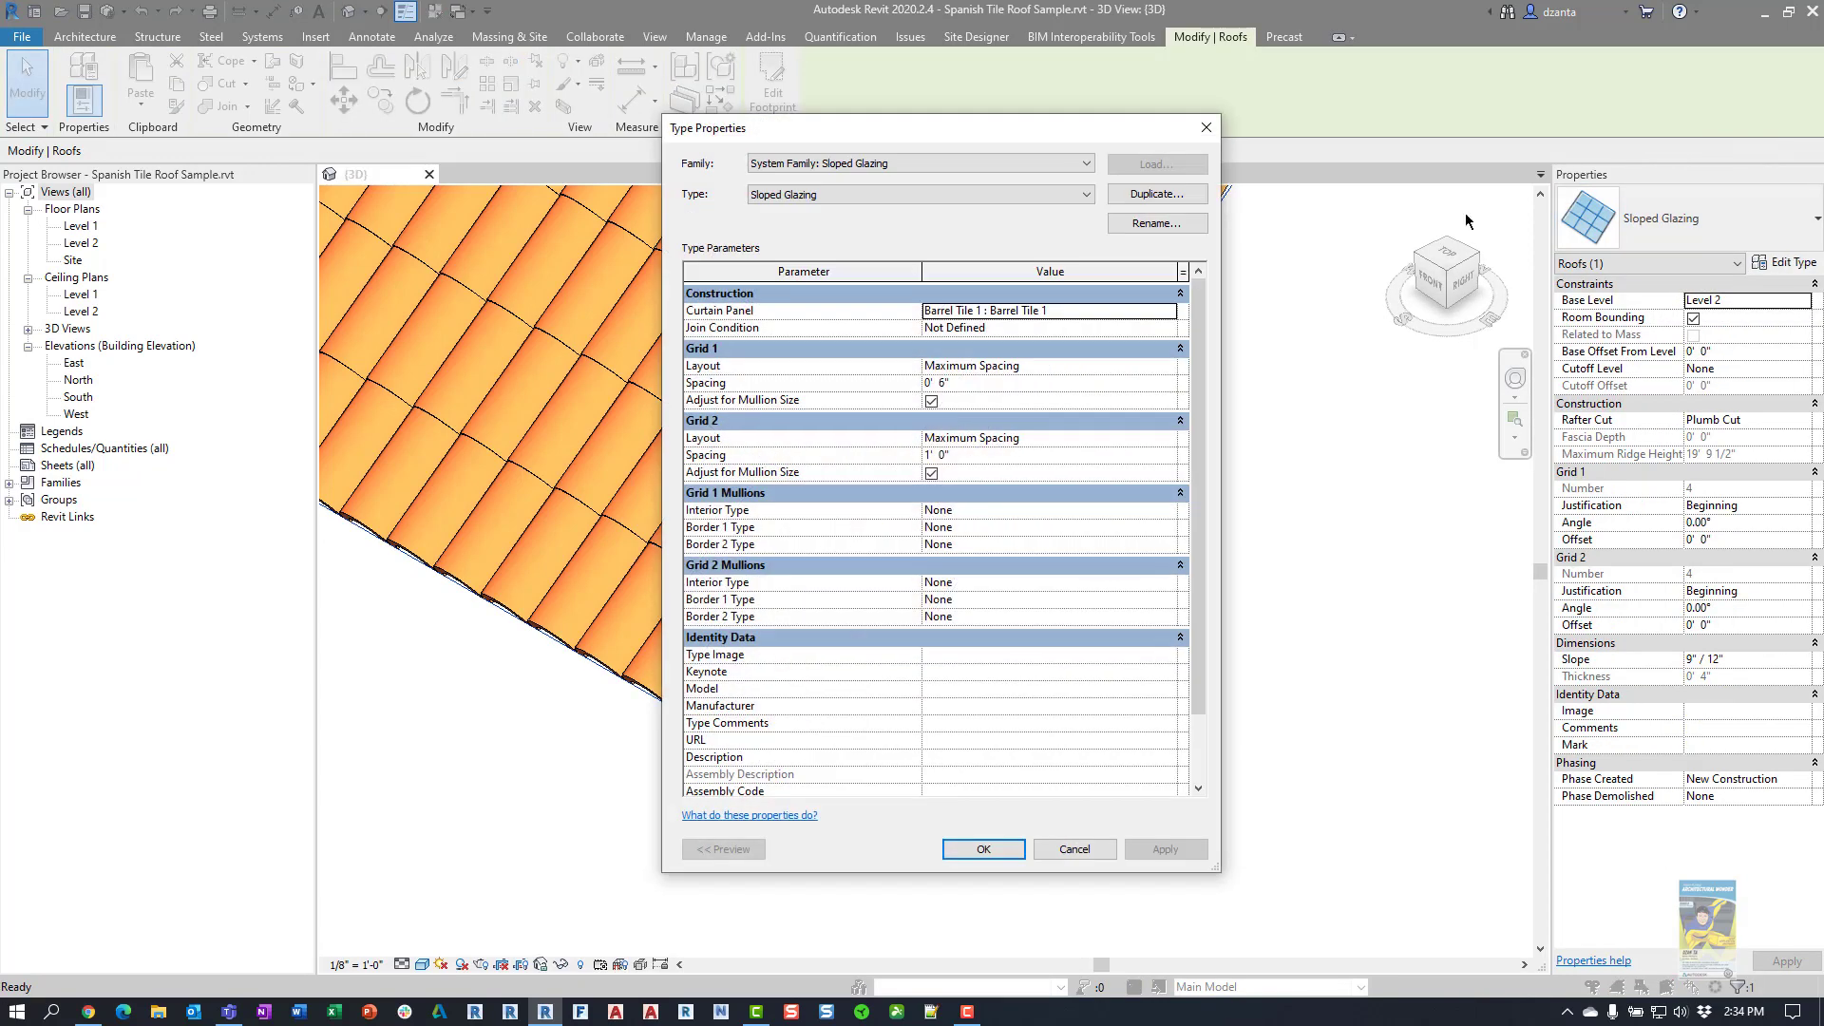
click(949, 385)
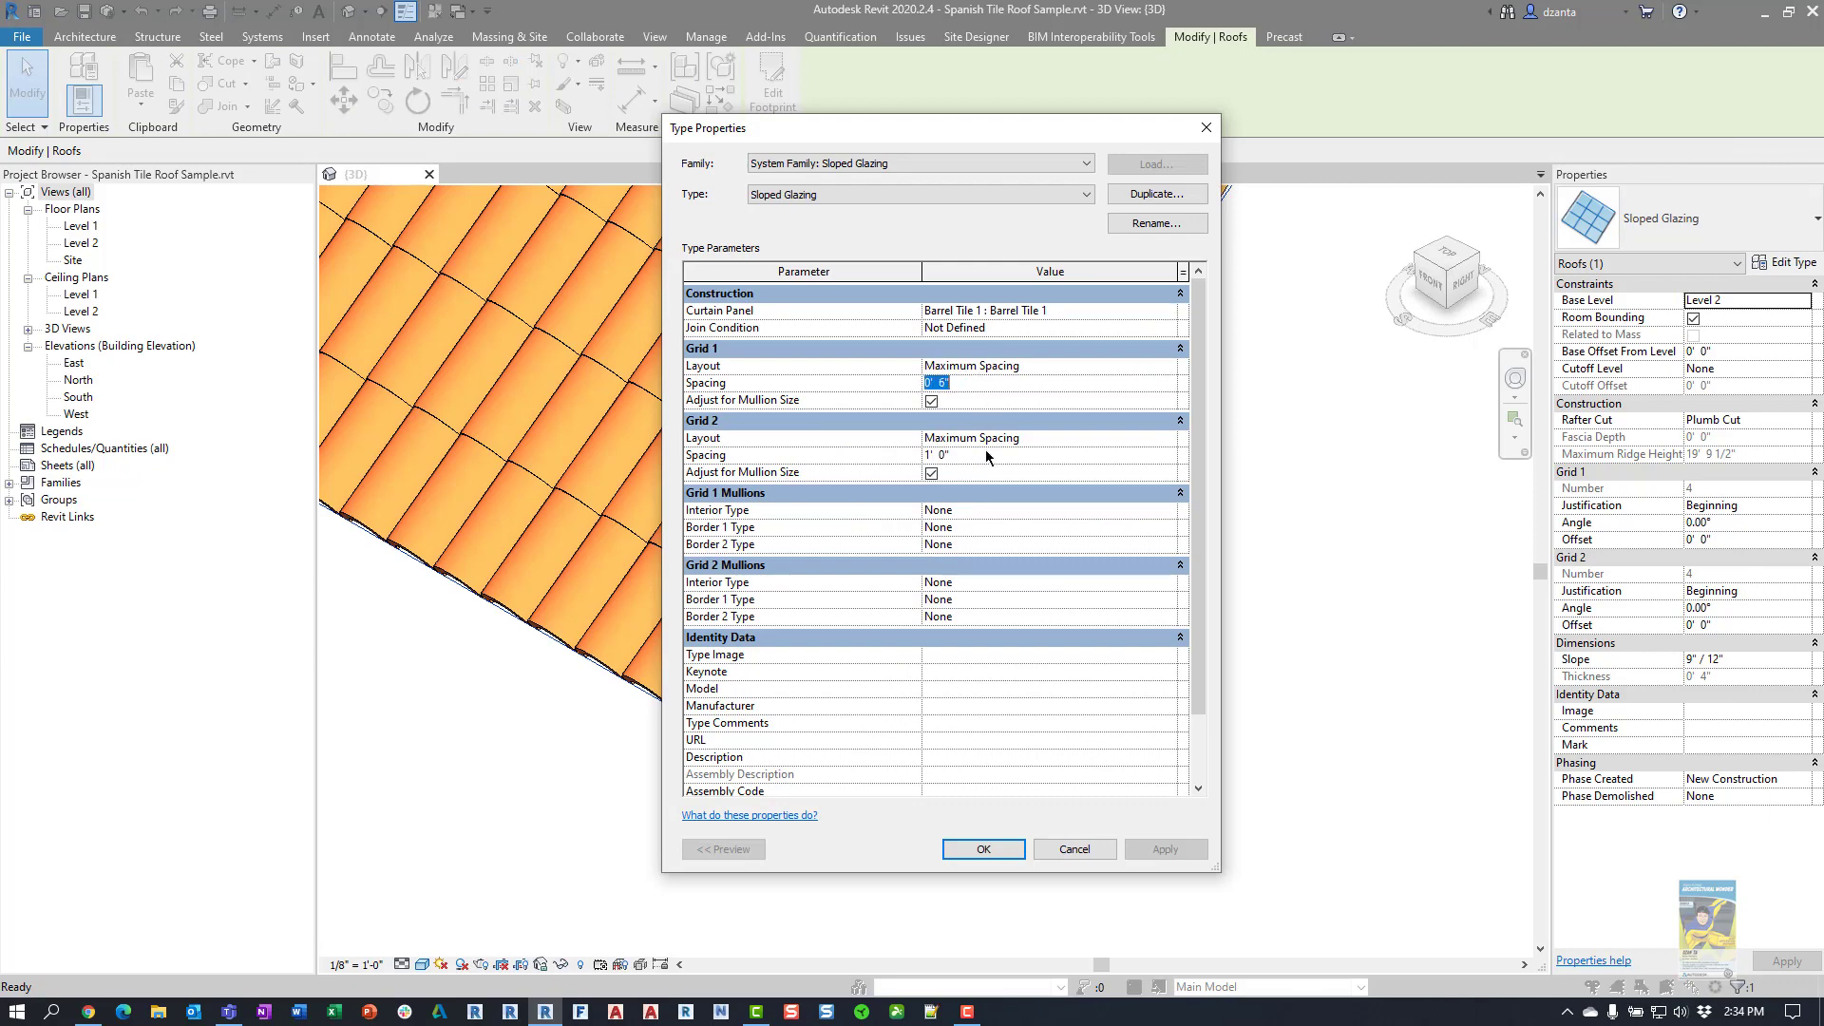
drag(1028, 137, 1332, 178)
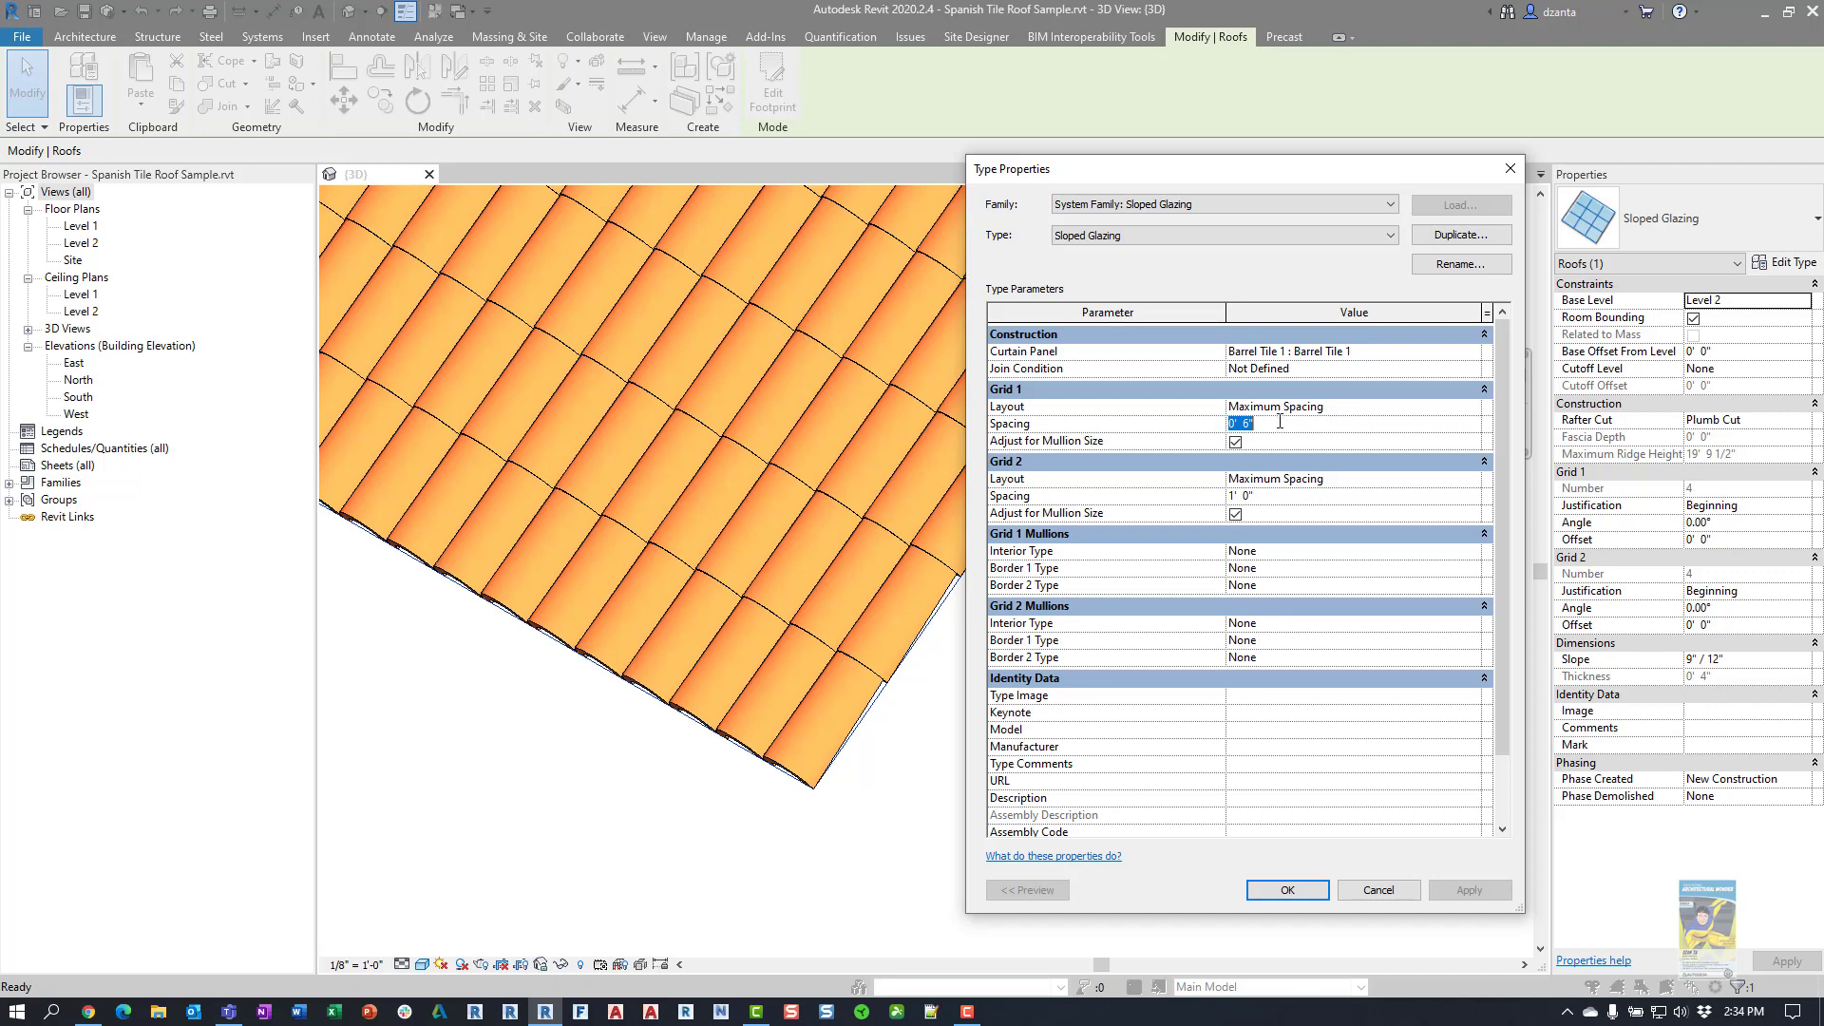
text(1)
click(1273, 499)
text(2)
click(1303, 424)
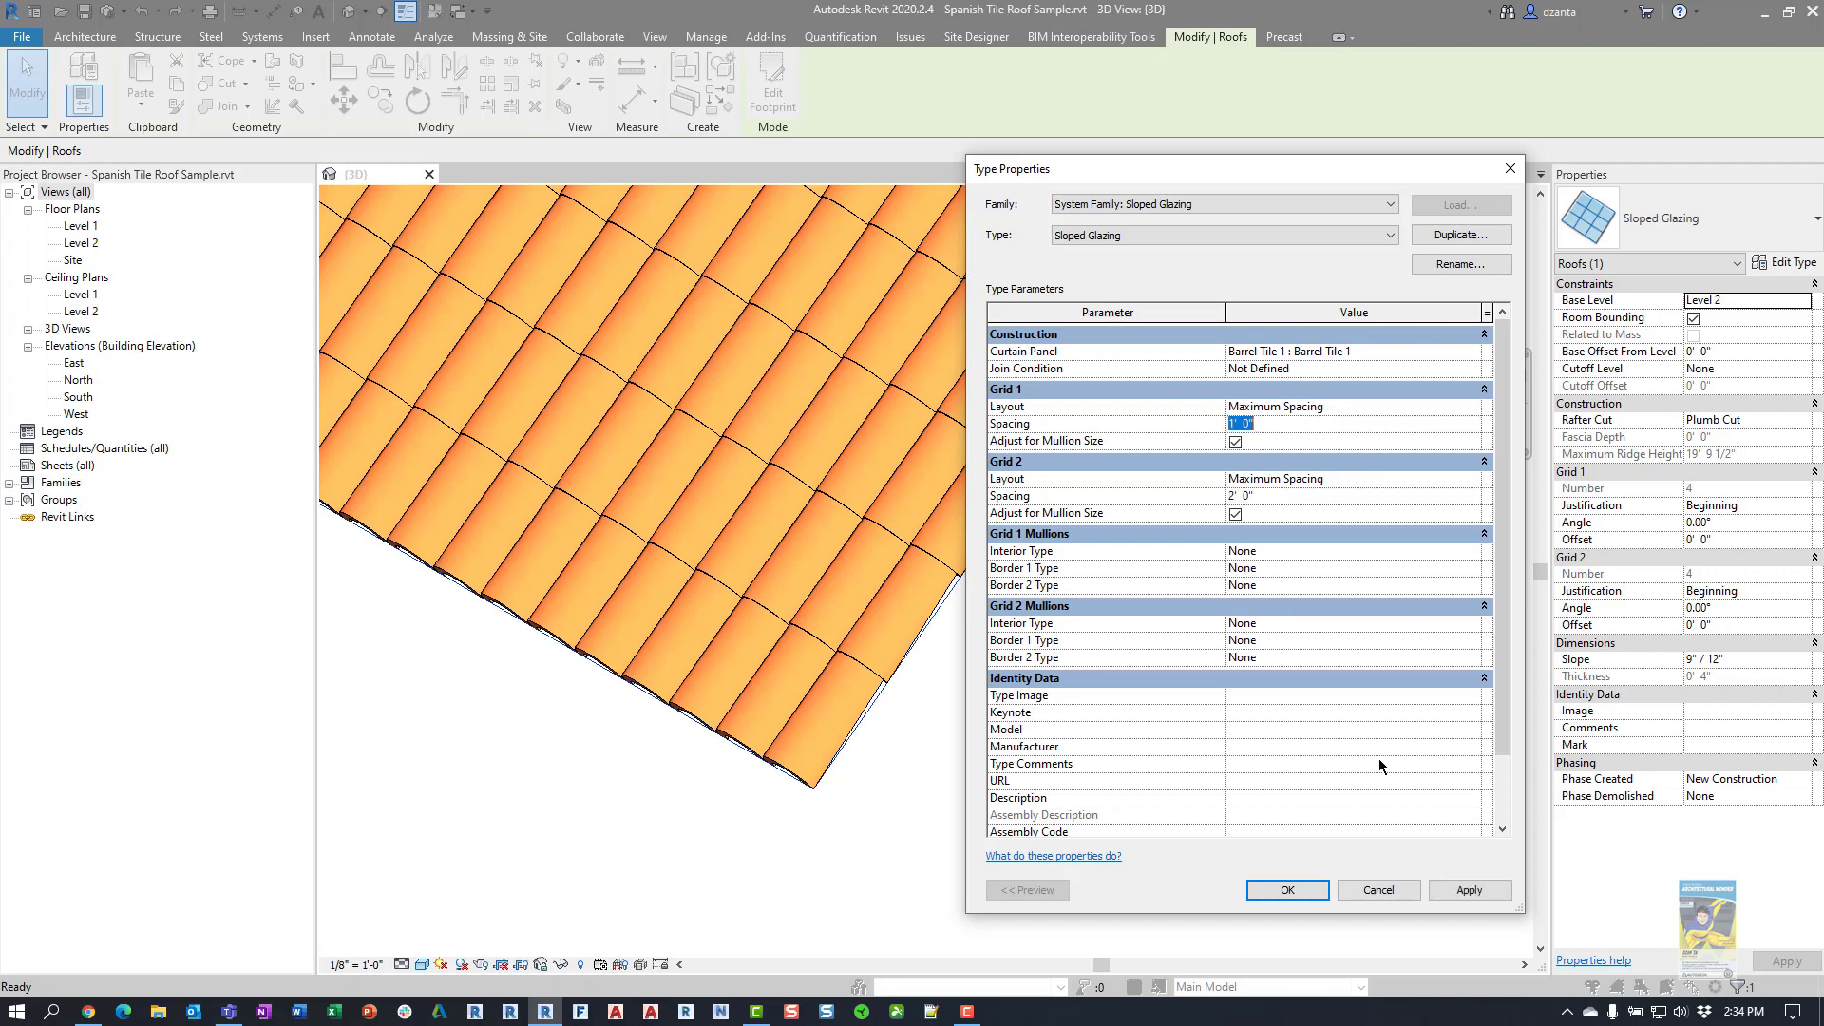
click(1319, 890)
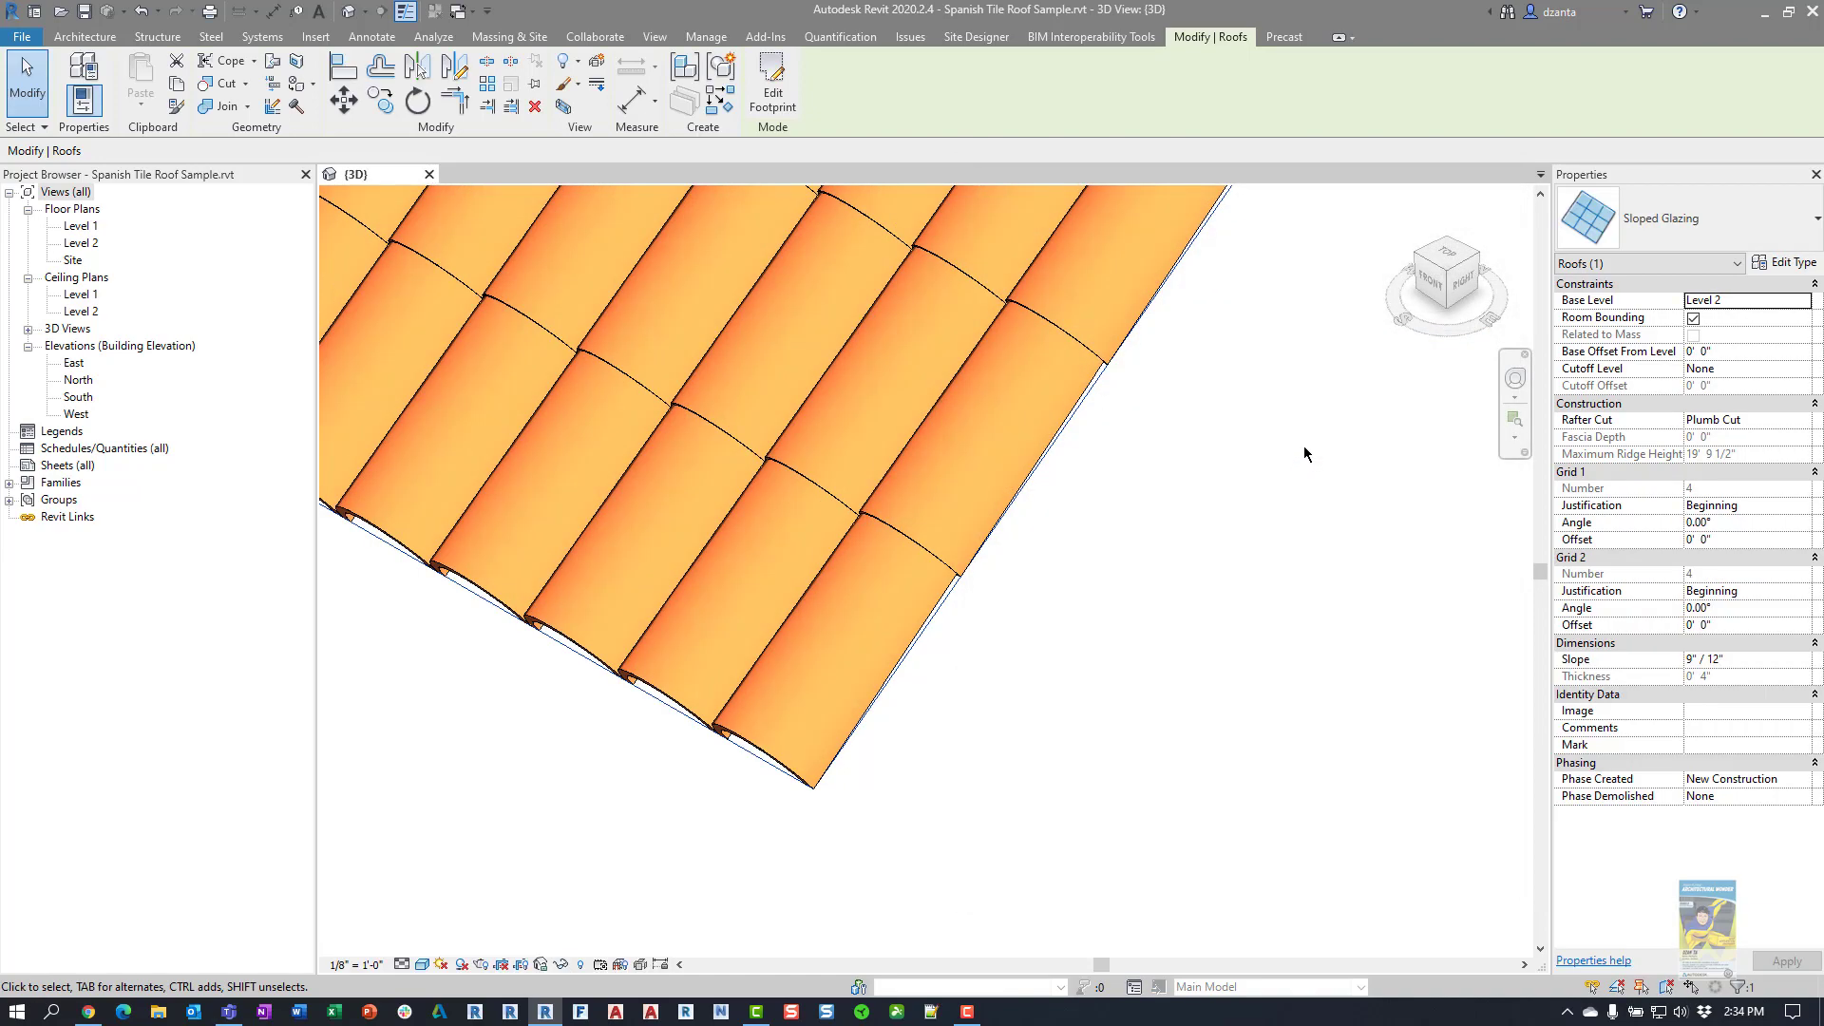
scroll(1172, 624, down, 5)
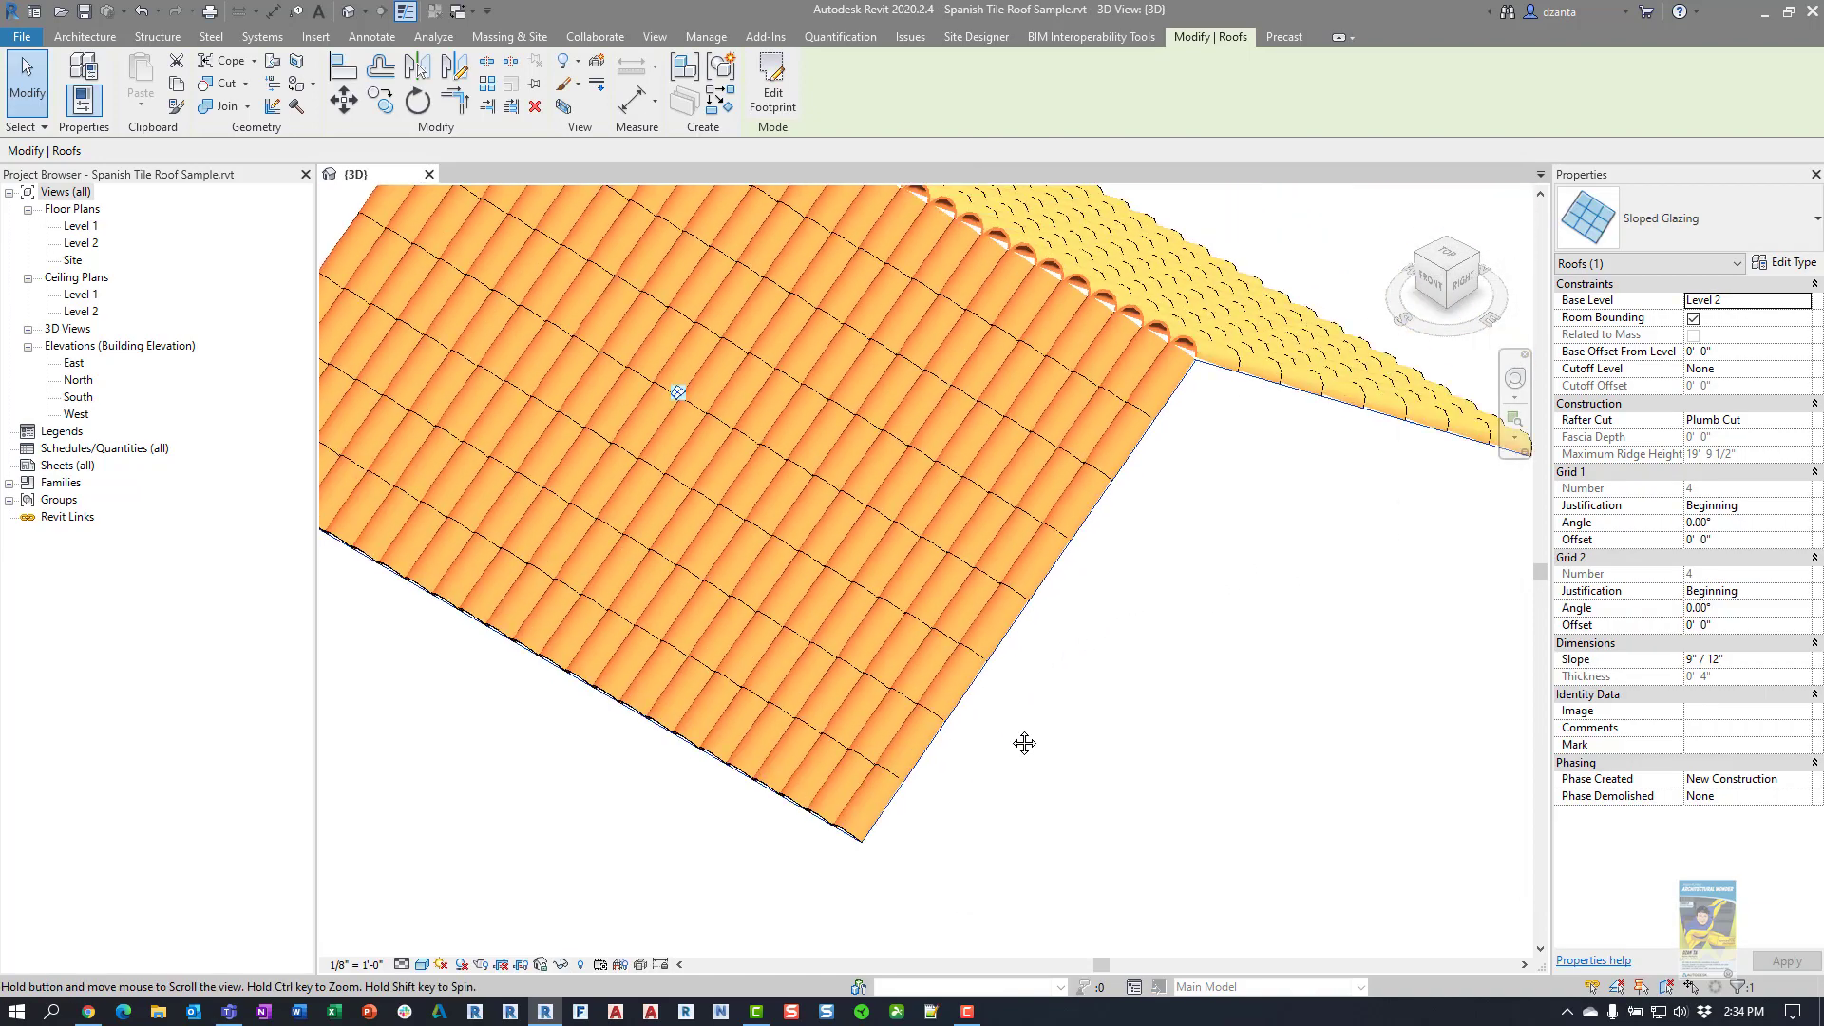
shift+middle_drag(1102, 502, 1115, 758)
click(1116, 757)
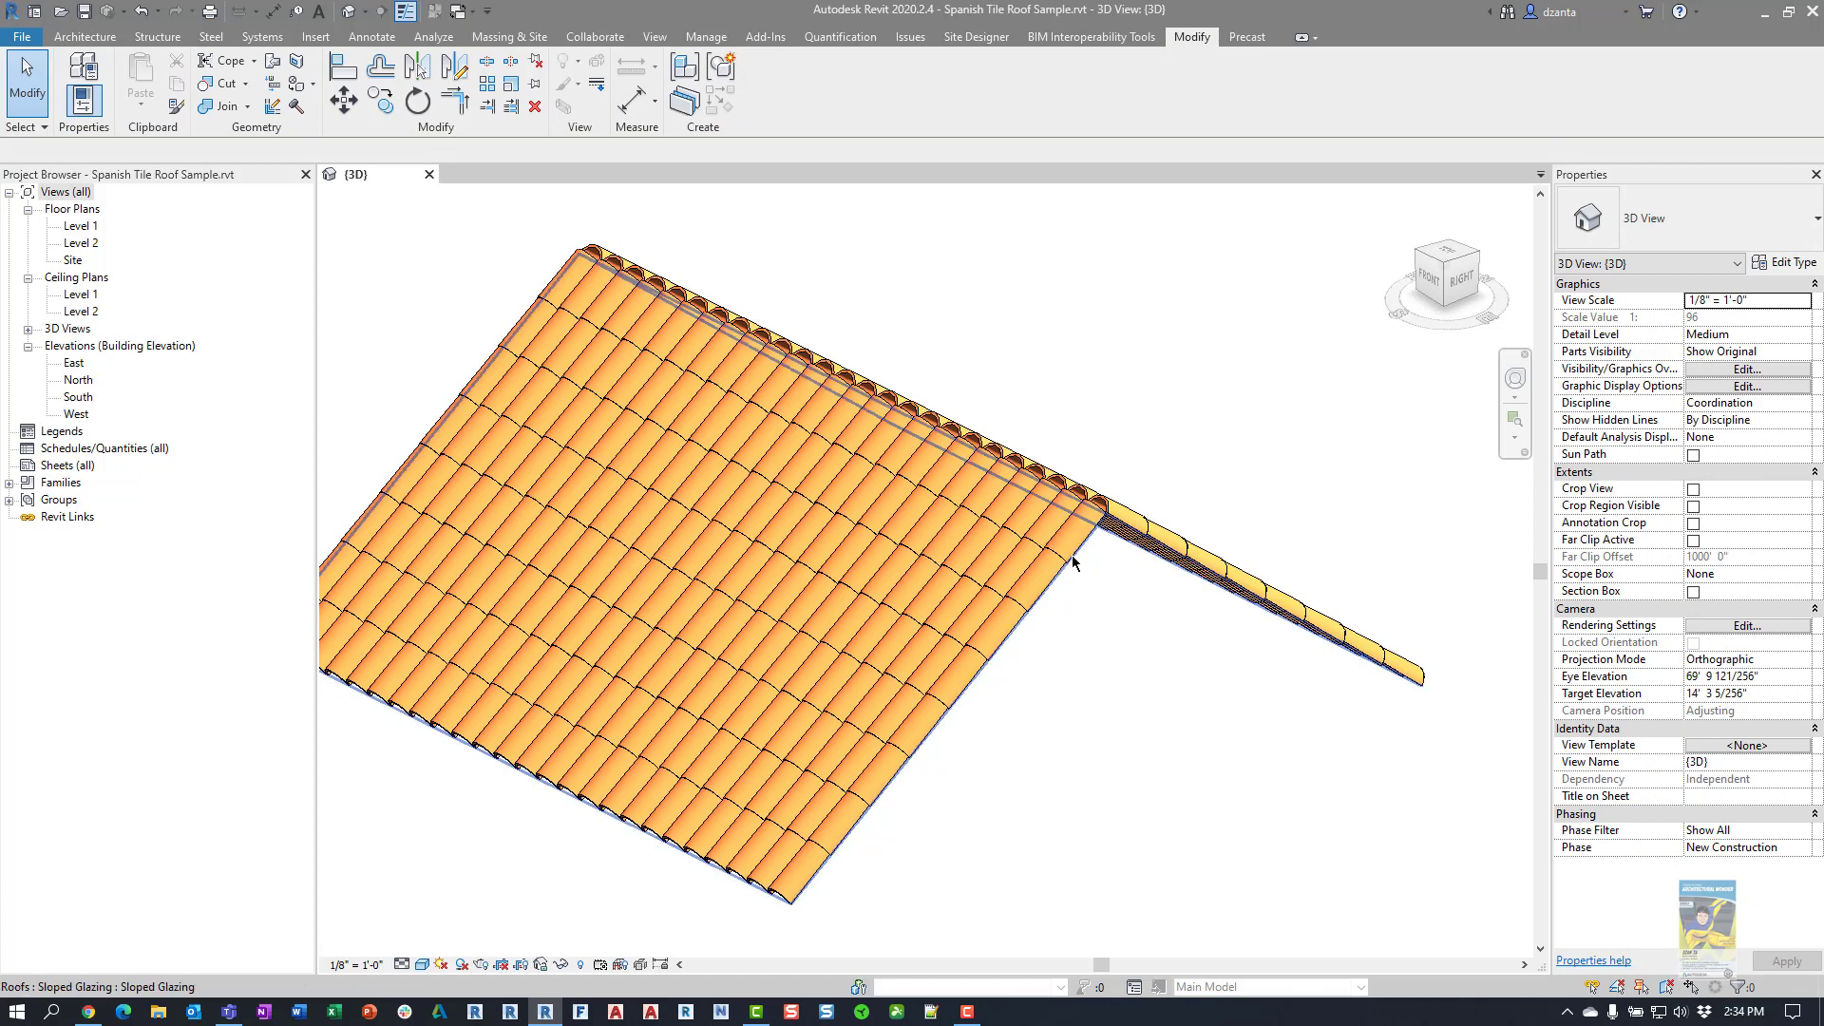
In the sloped glazing type, assign Rectangular Mullion : 1" Square to Border 1 and Border 2 of the Grid 1 mullions.
click(1777, 266)
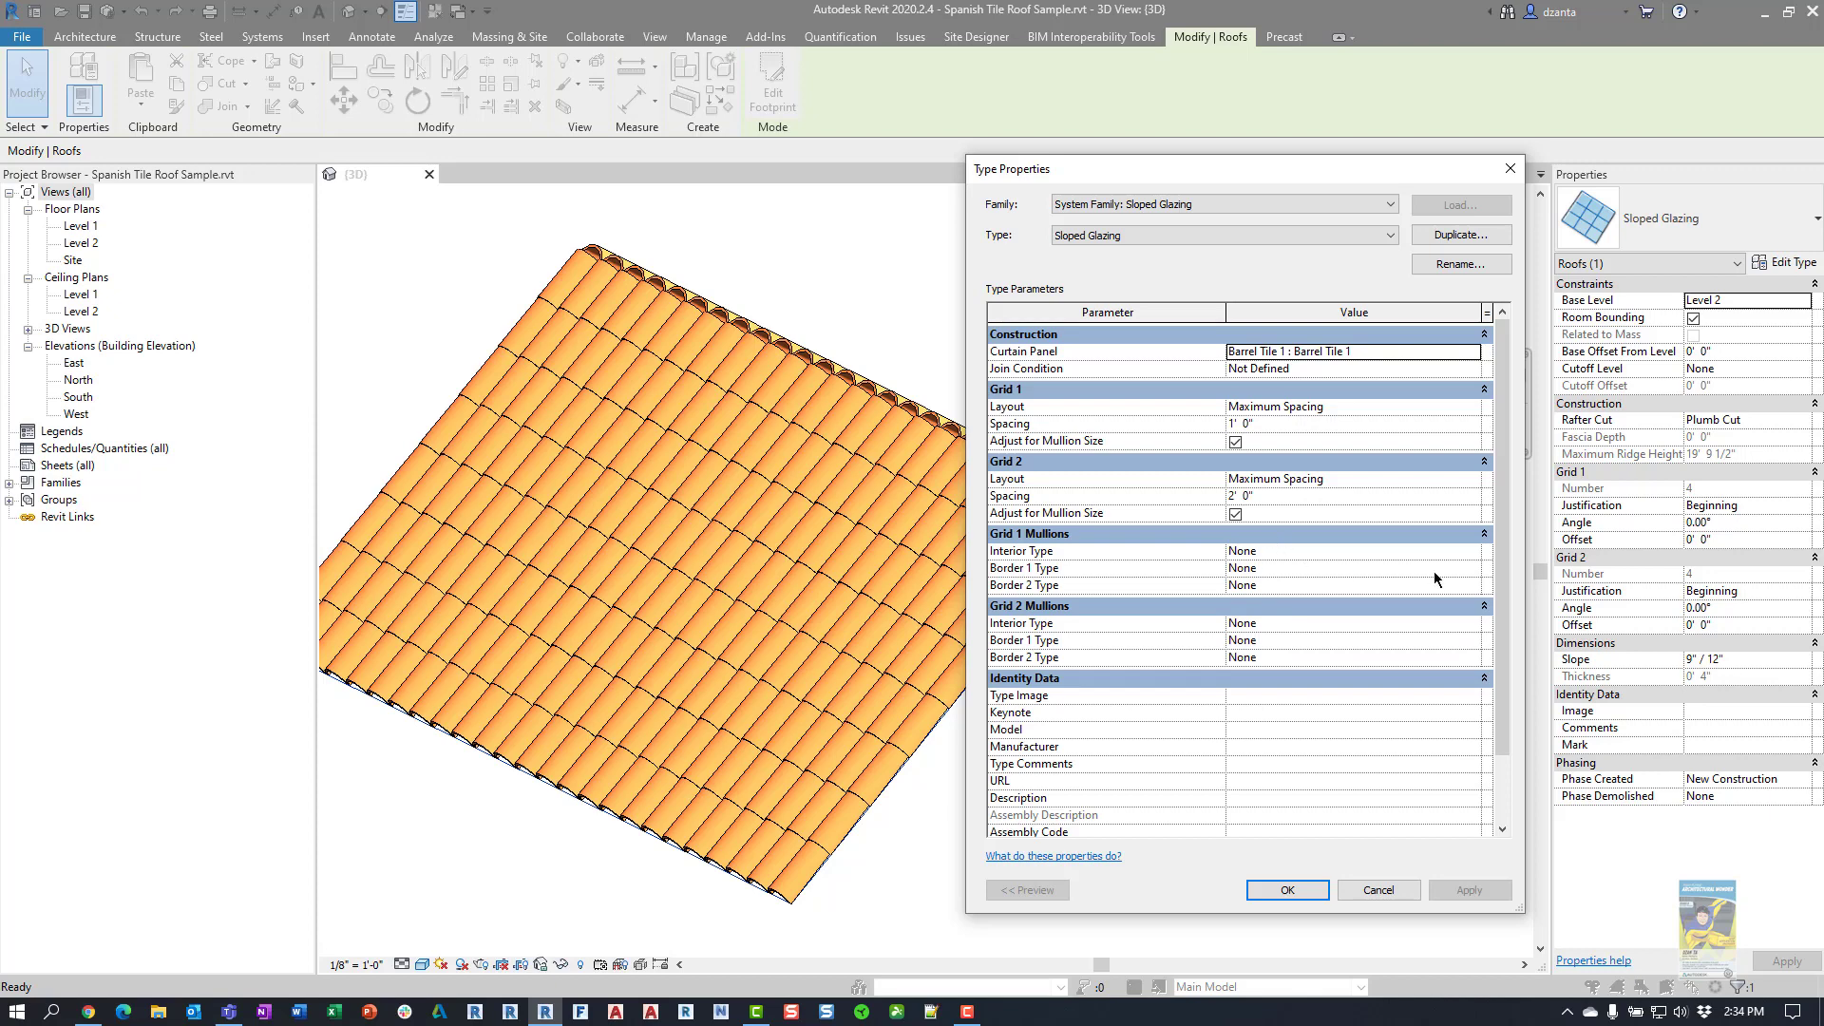
click(1476, 554)
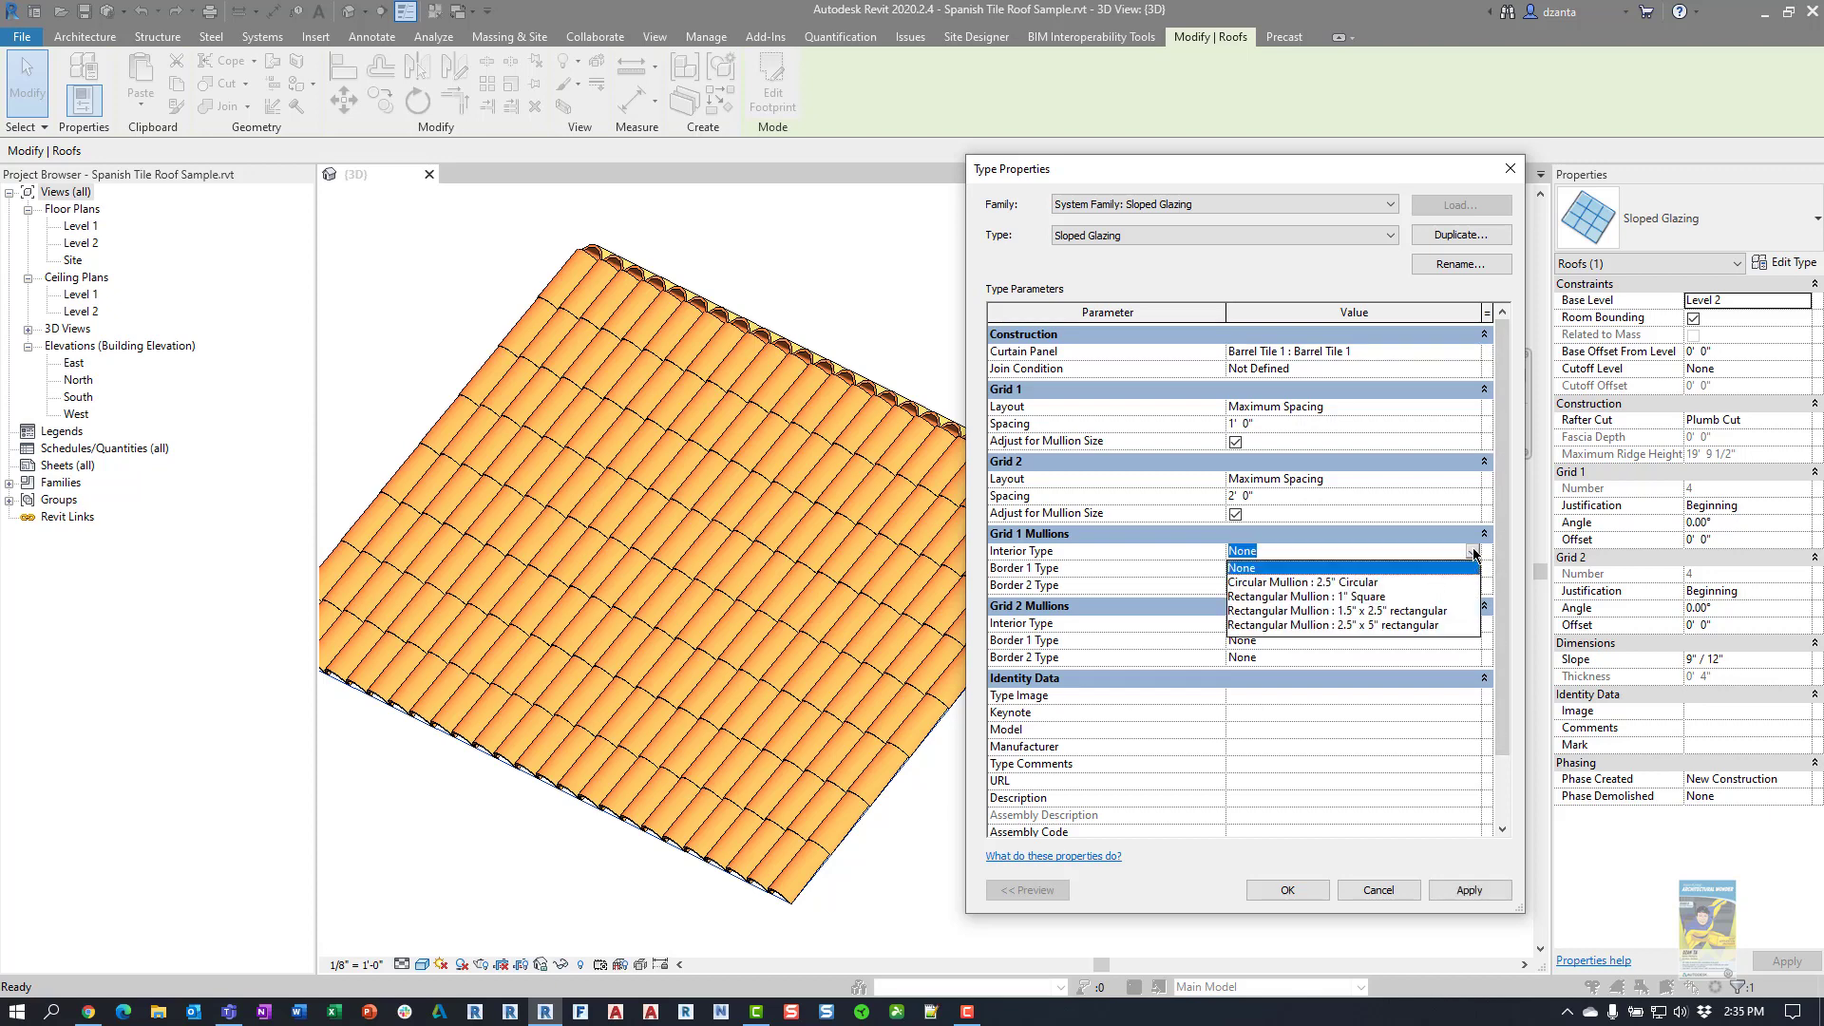
click(1476, 554)
click(1474, 576)
click(1474, 570)
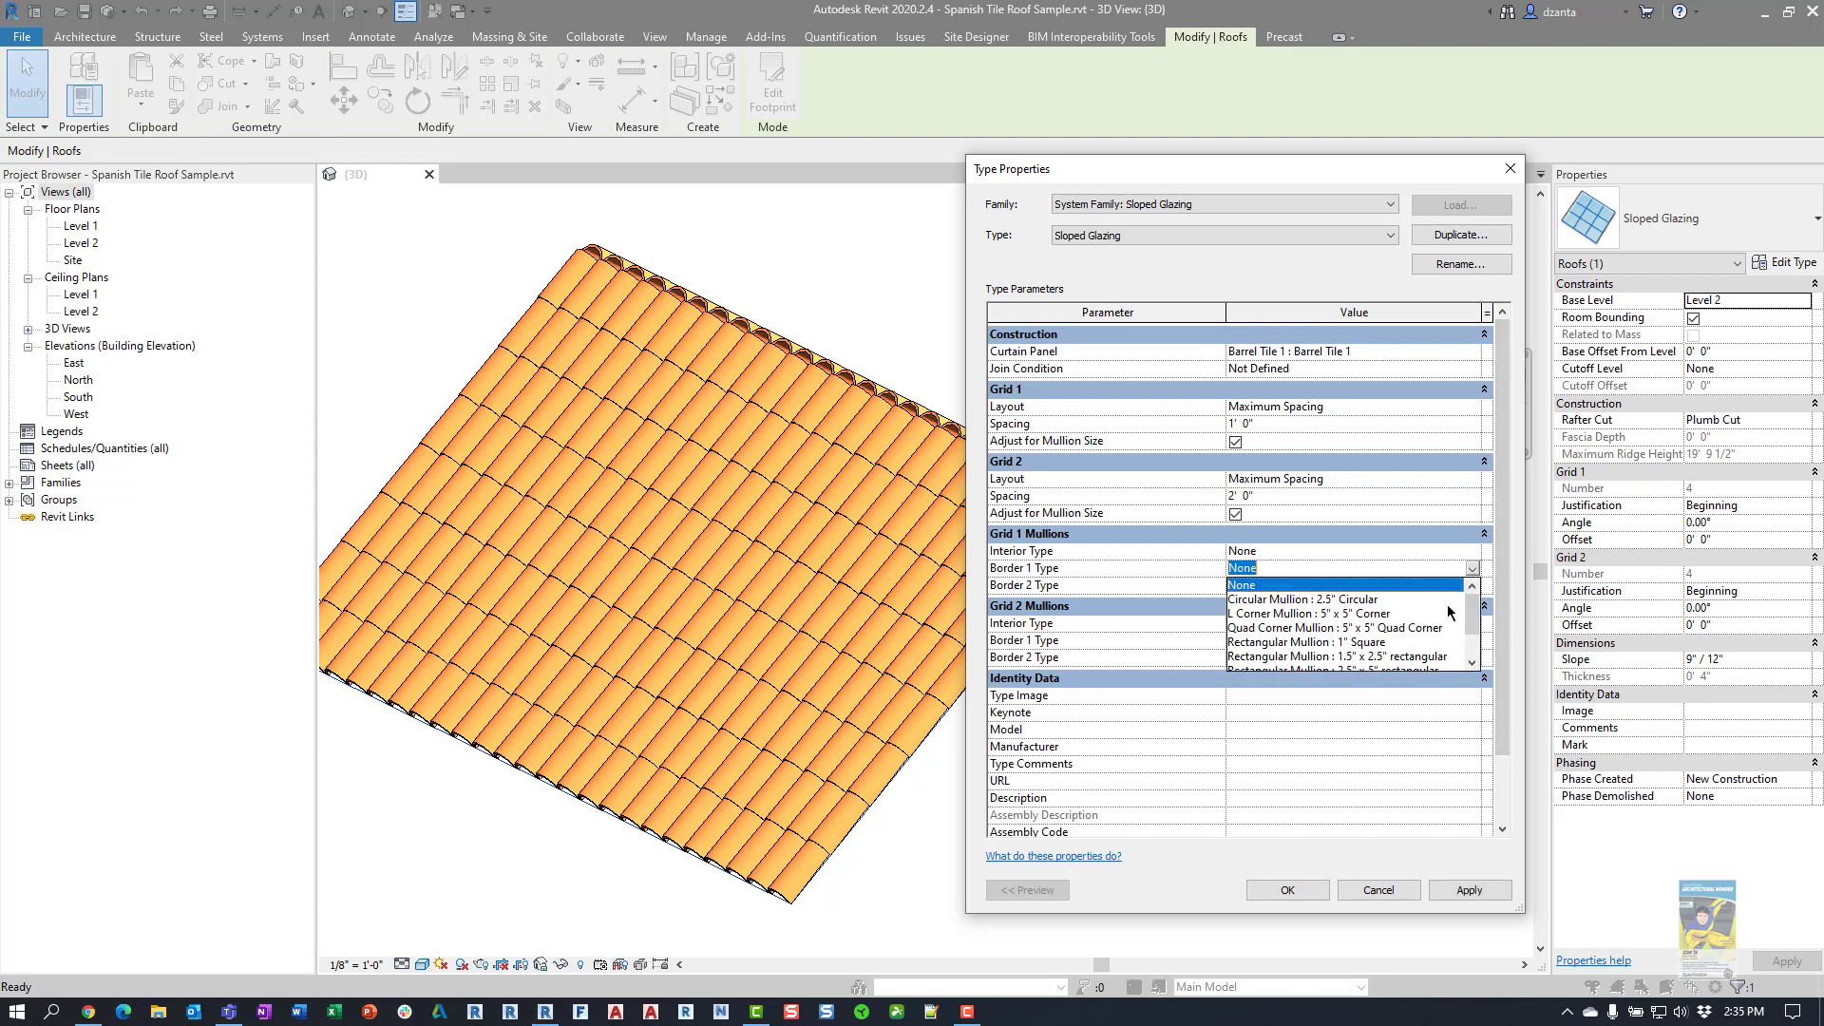
click(1382, 643)
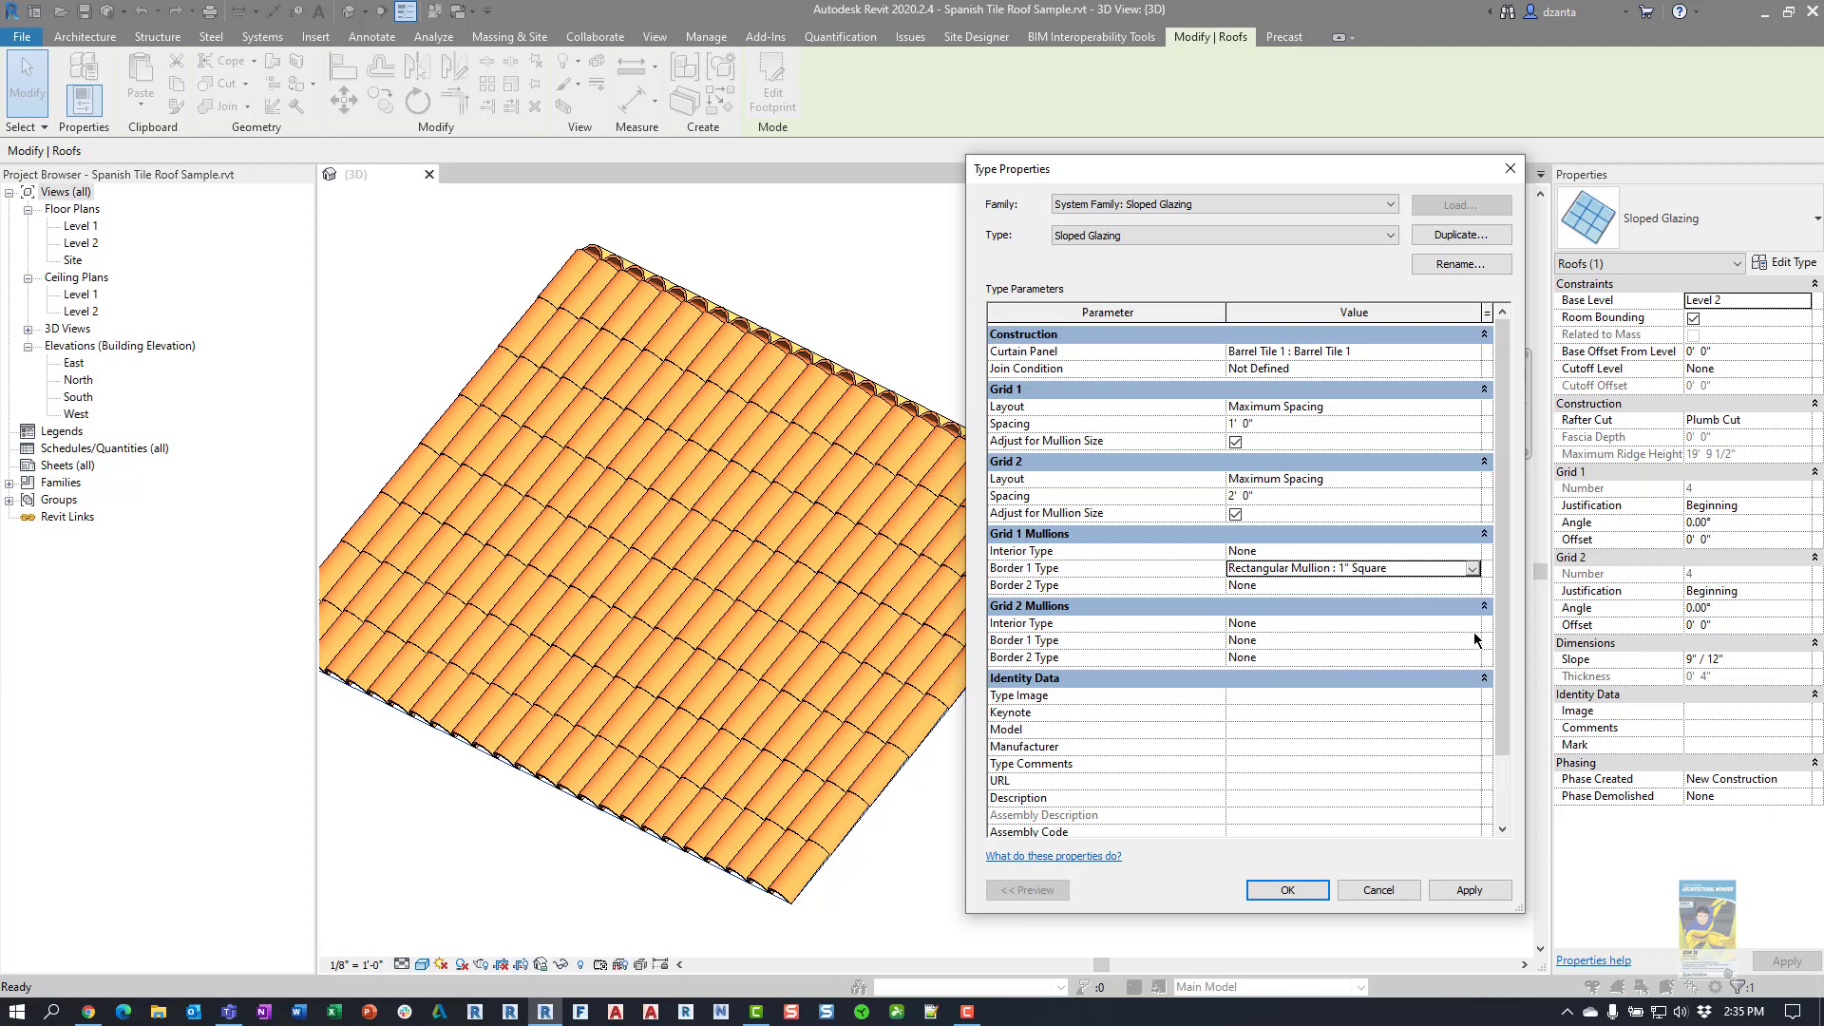
click(1473, 588)
click(1472, 586)
click(1399, 667)
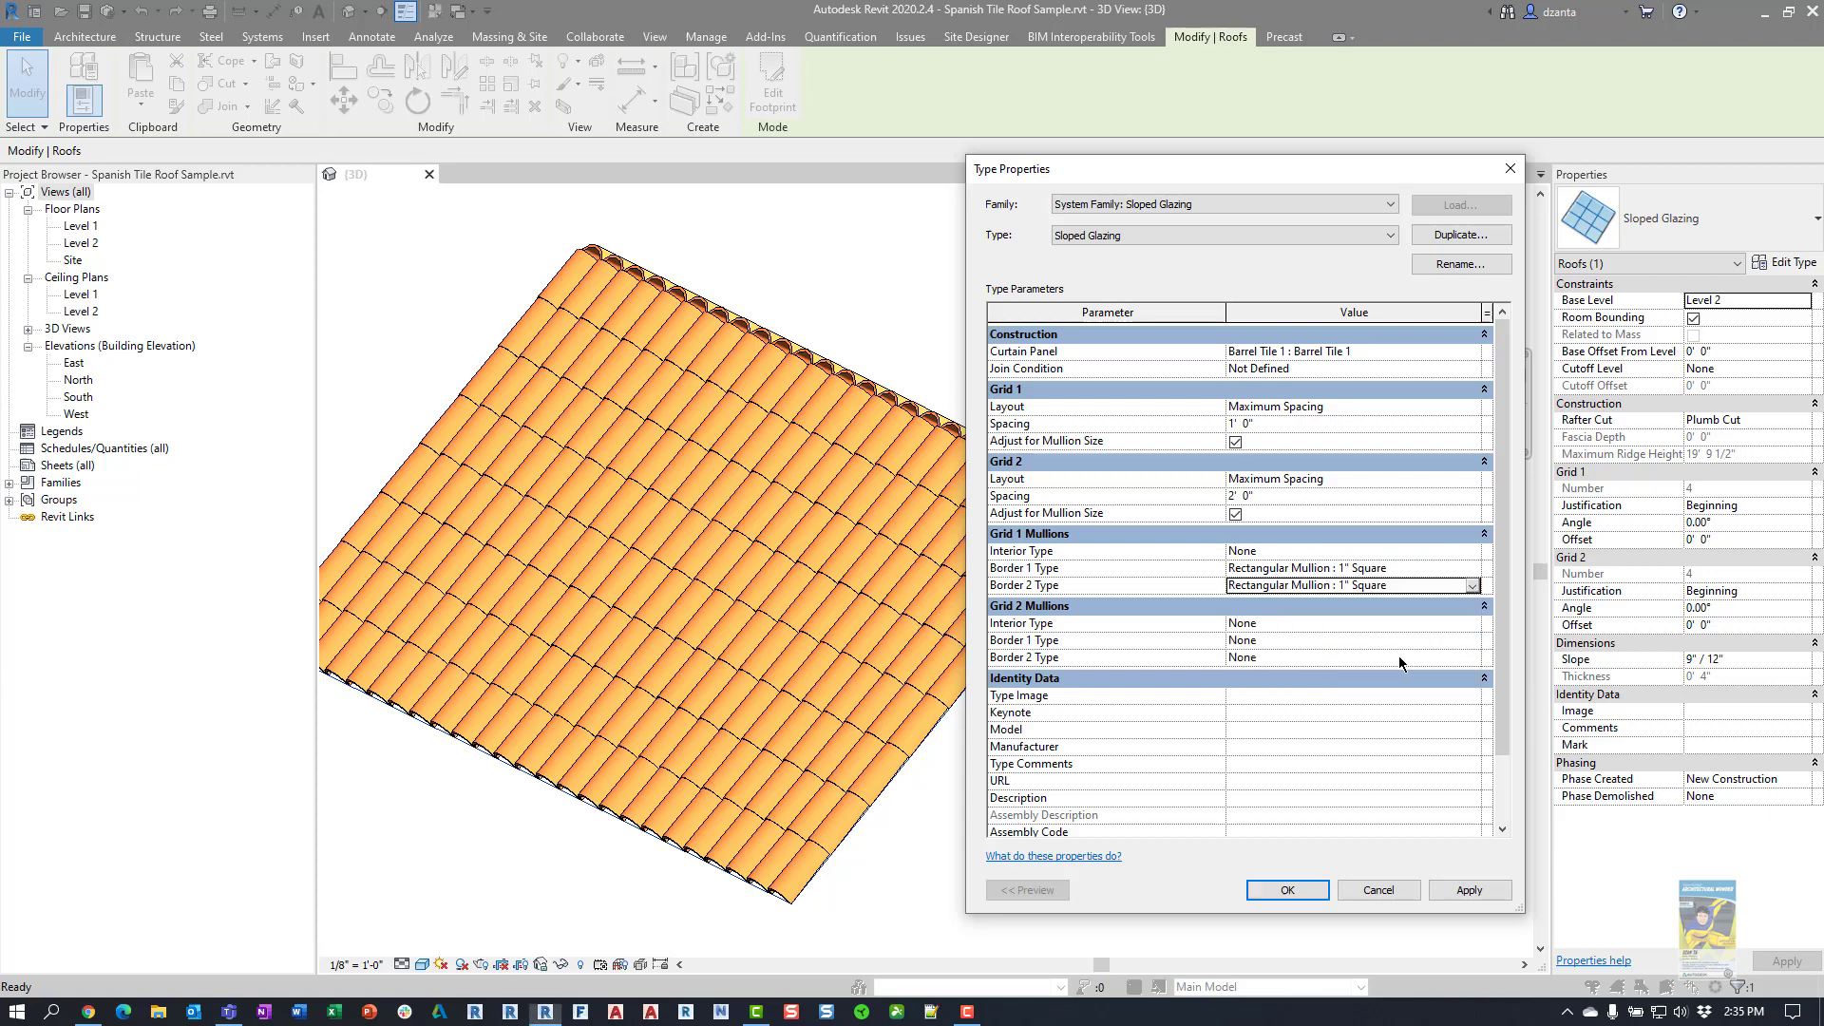
Assign Rectangular Mullion : 1" Square to both Grid 2 border mullions and apply the type changes to the roof.
click(1473, 640)
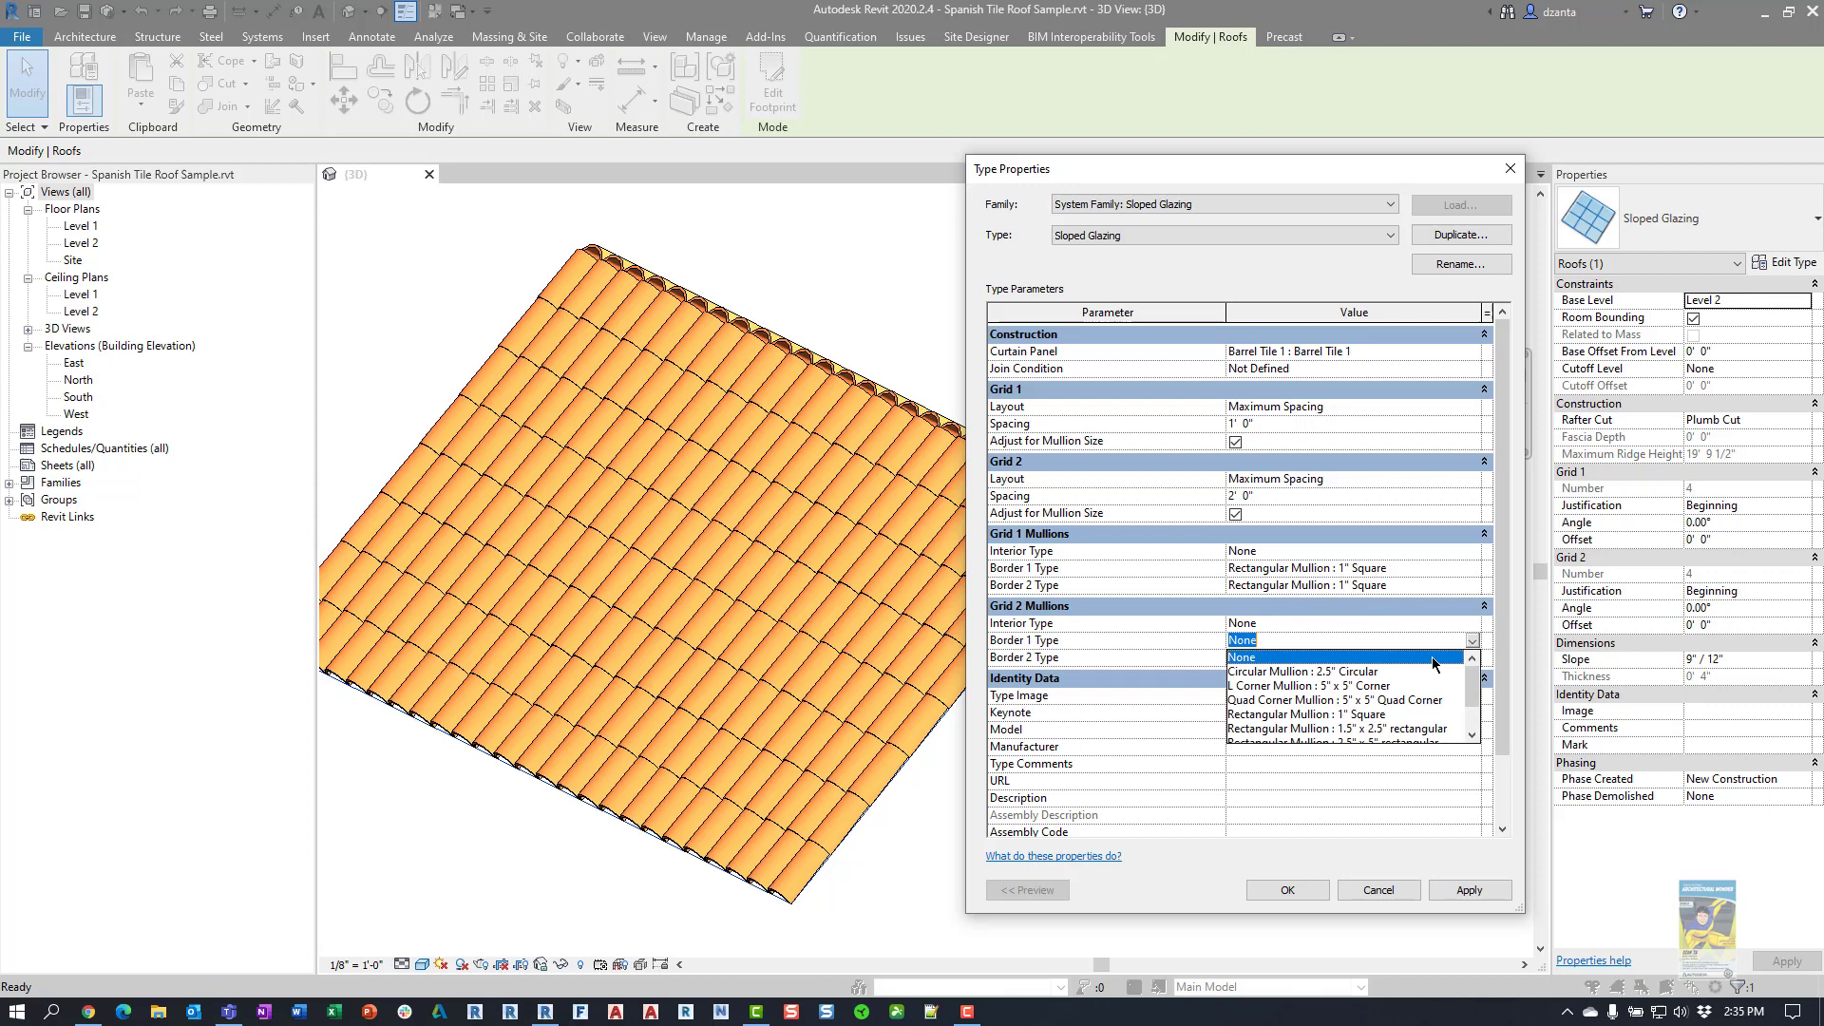
click(1380, 714)
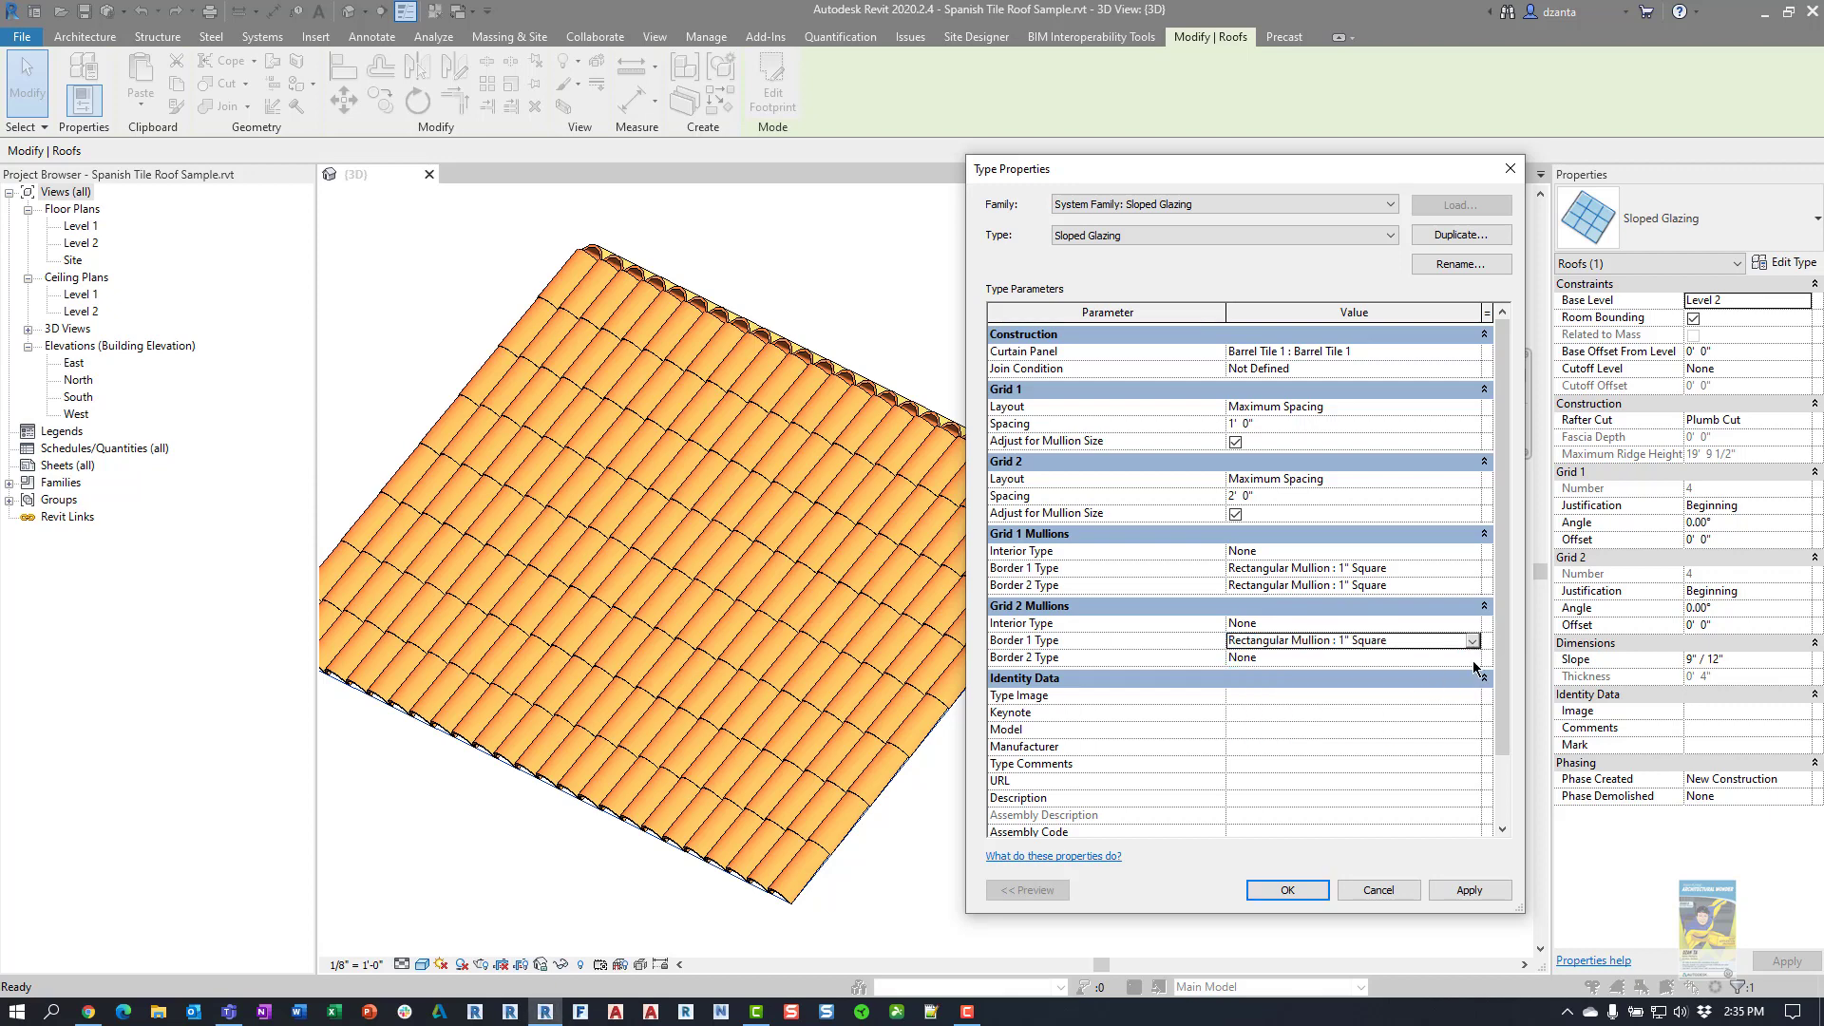
click(1473, 659)
click(1393, 732)
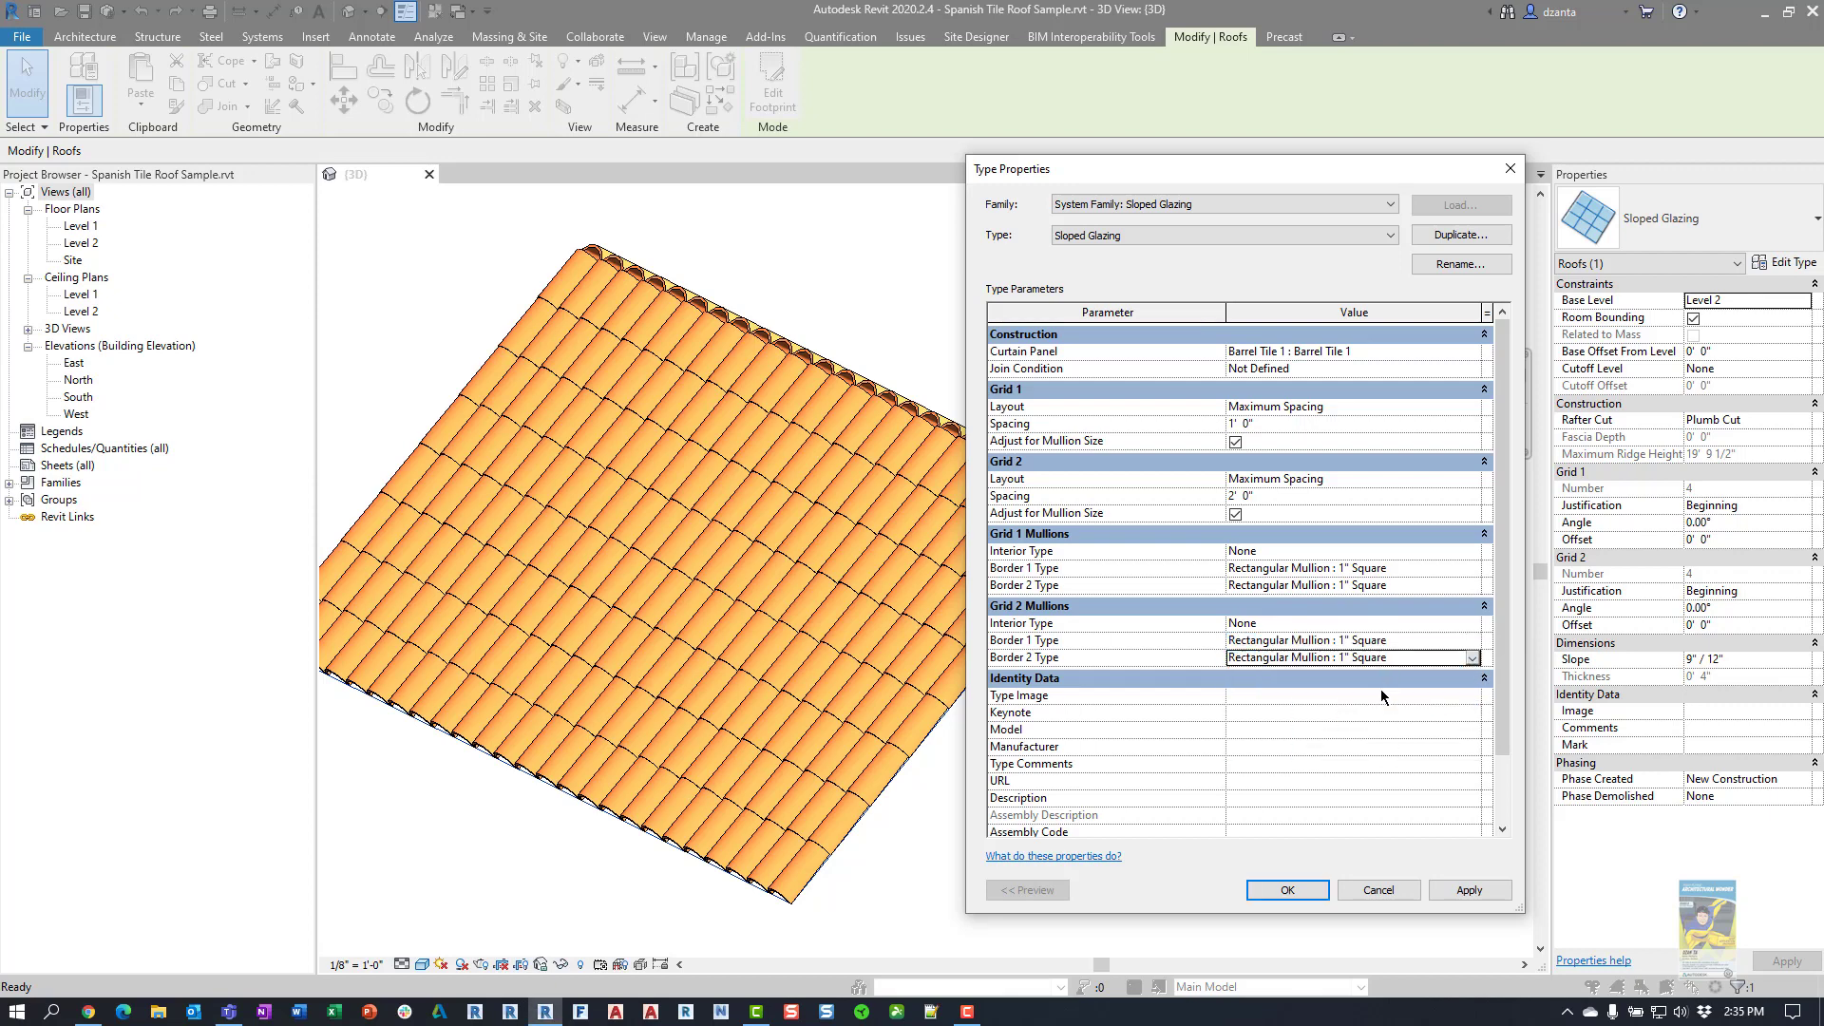
click(1287, 890)
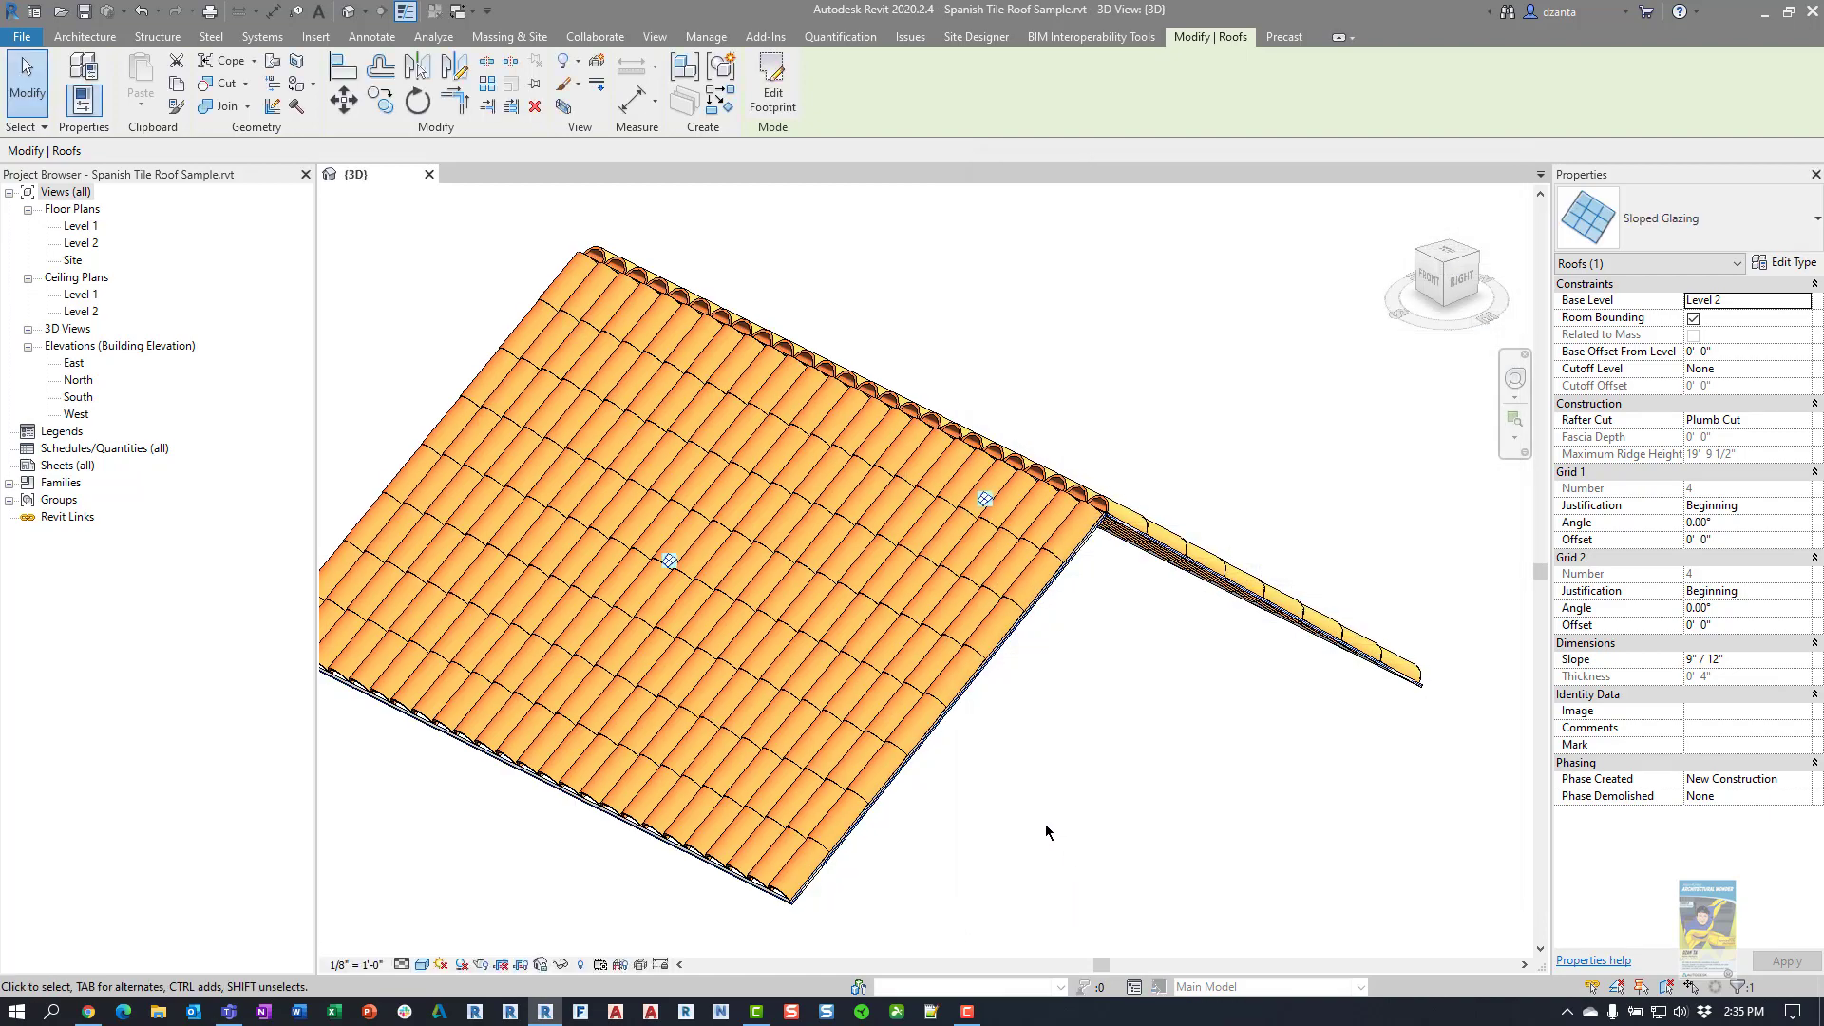
Examine the tiled roof and its border mullions in 3D, checking the eave corner close up and both slopes from above and below.
click(755, 926)
scroll(774, 912, up, 3)
scroll(818, 898, up, 2)
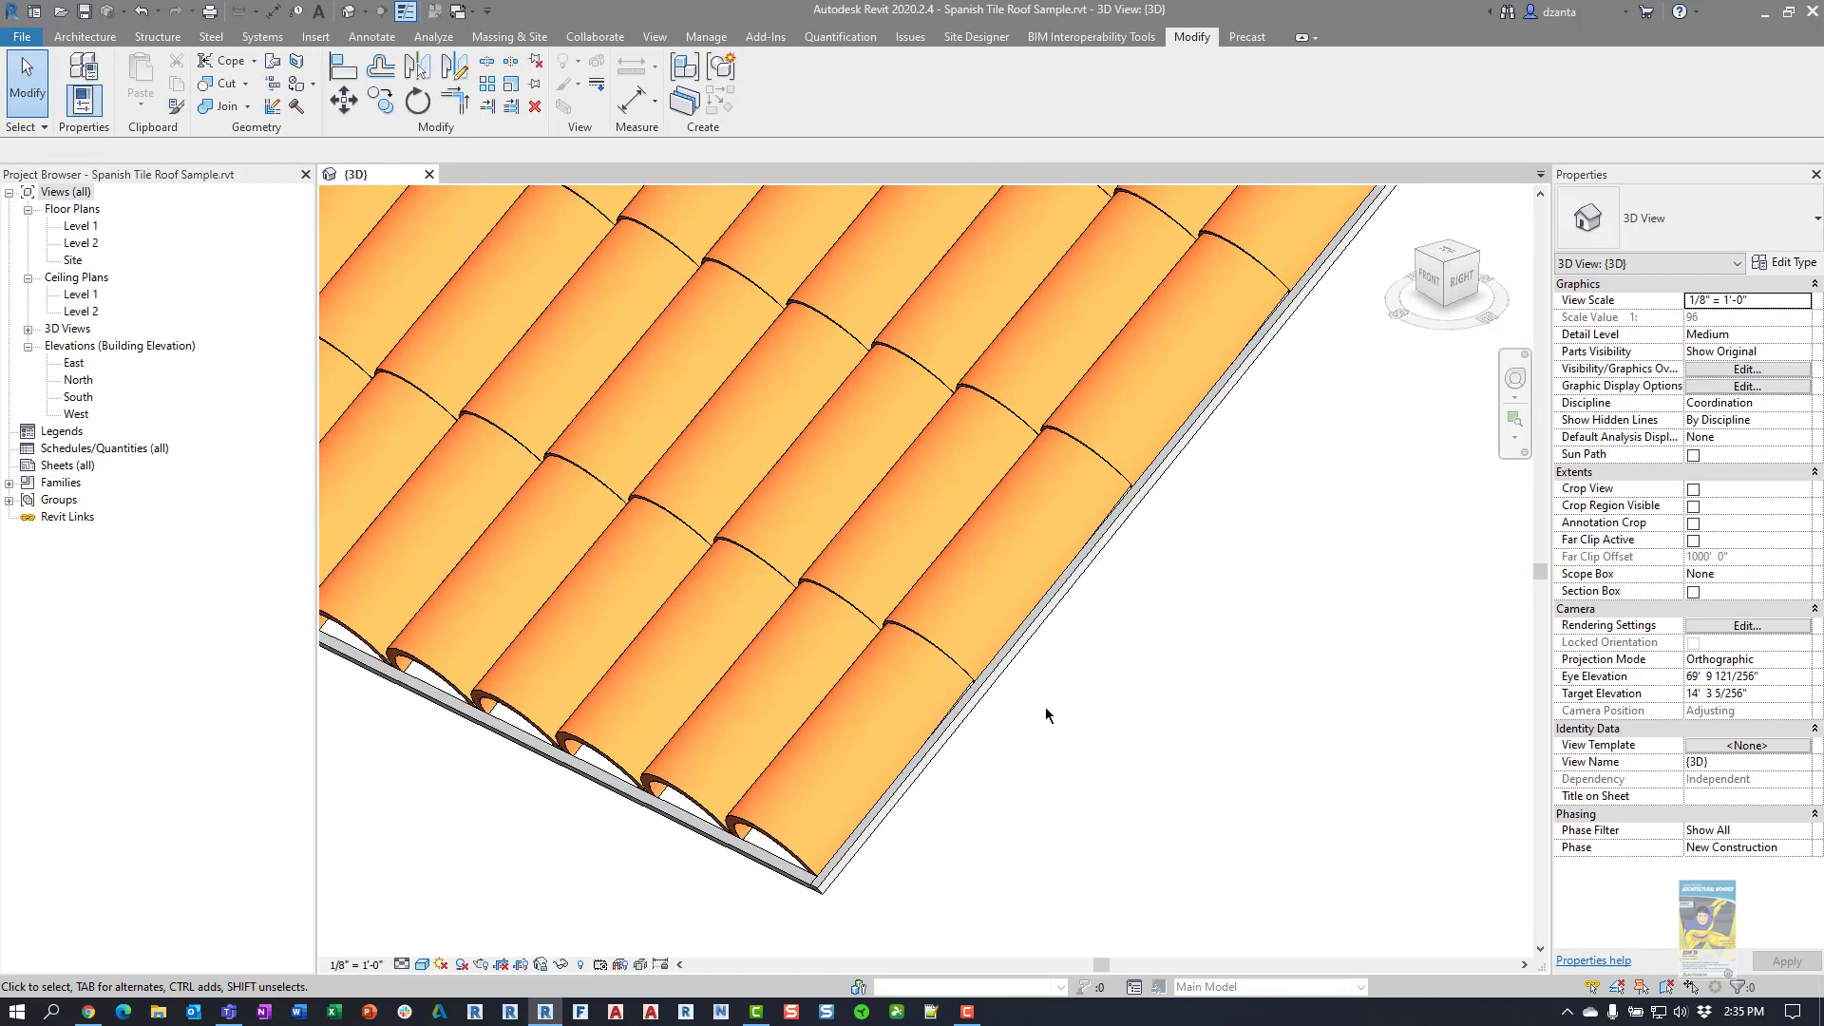
scroll(1045, 707, down, 5)
shift+middle_drag(1103, 743, 1099, 561)
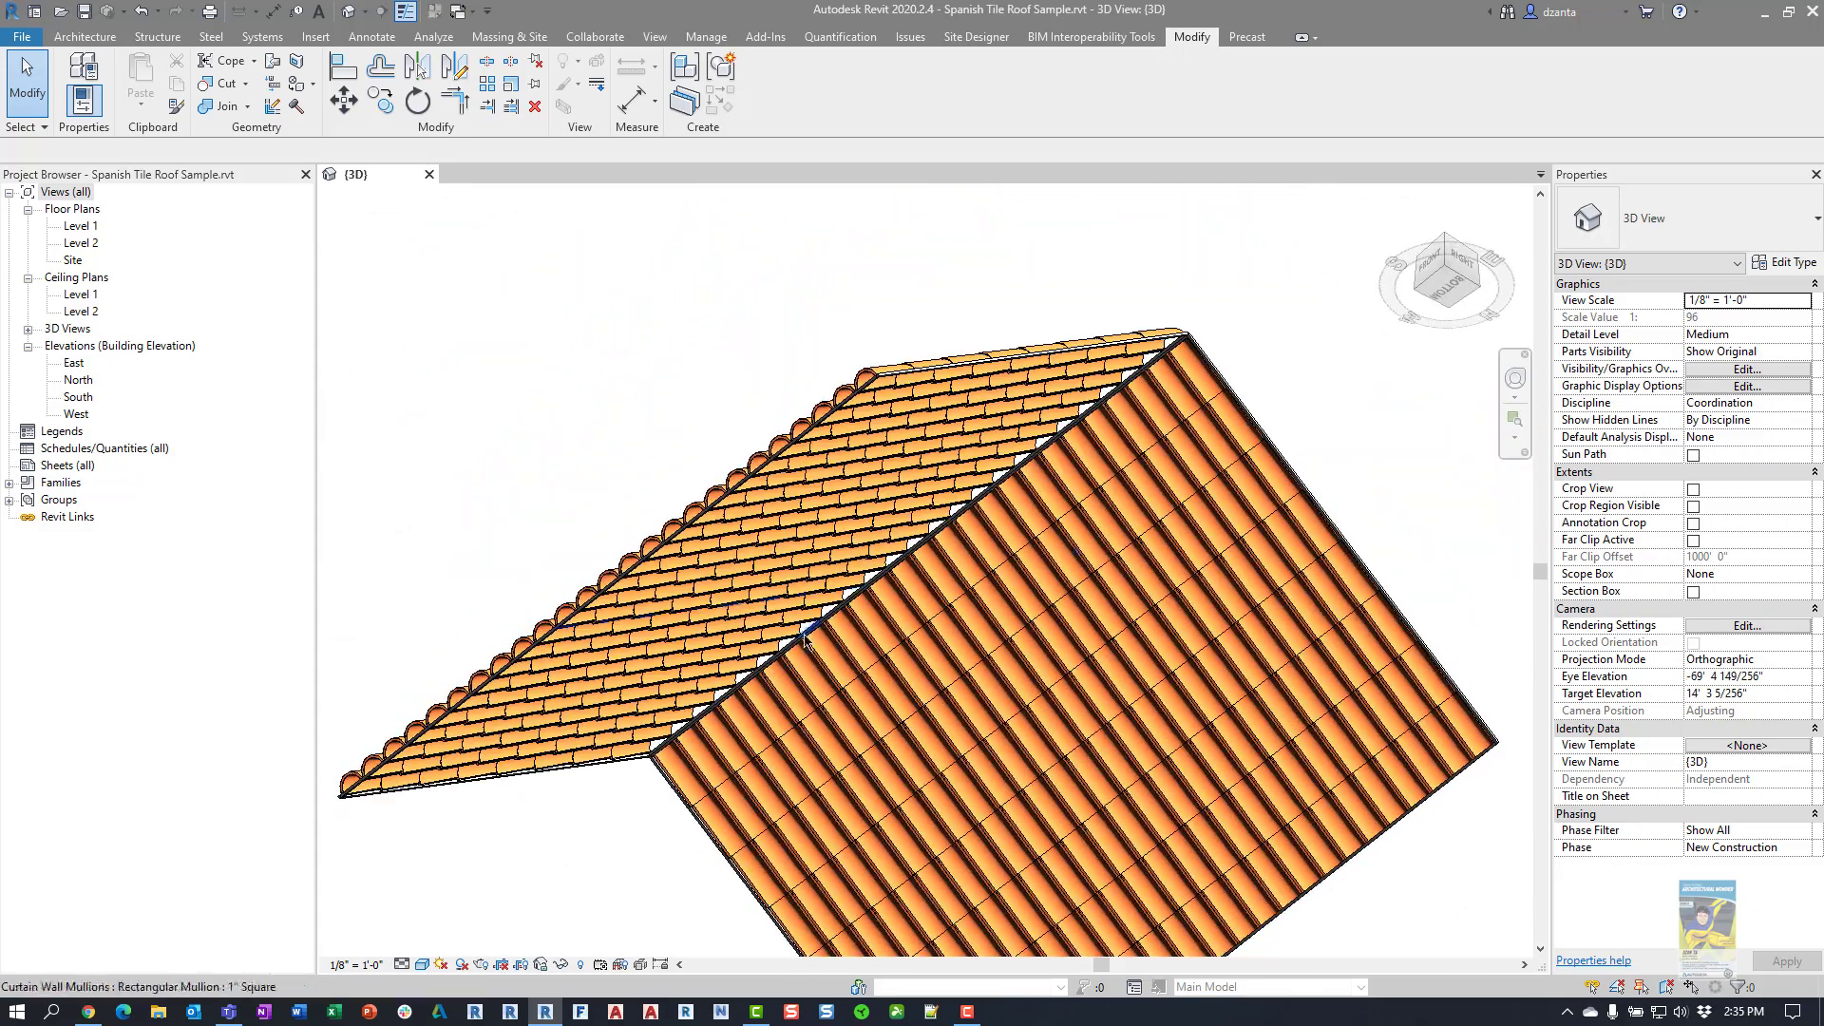
mouse_move(810, 636)
shift+middle_down()
mouse_move(938, 519)
mouse_move(944, 619)
mouse_move(786, 639)
shift+middle_up()
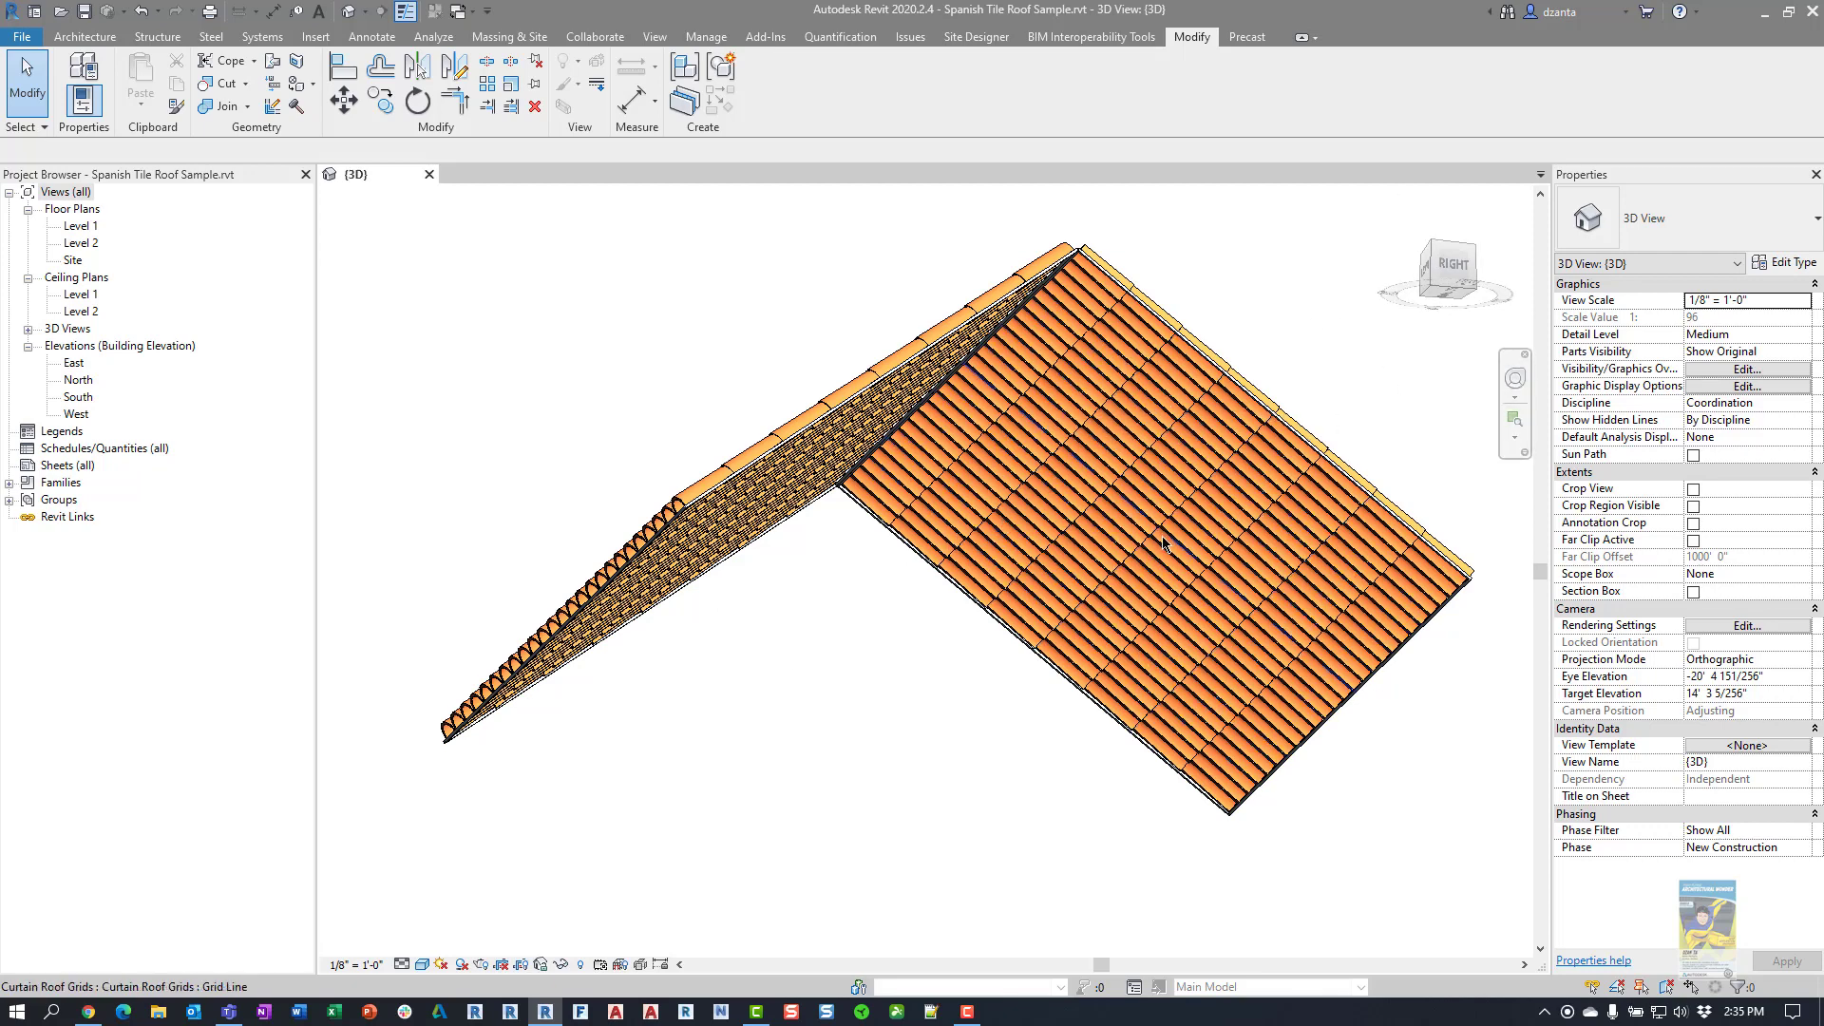
shift+middle_drag(1174, 475, 1185, 732)
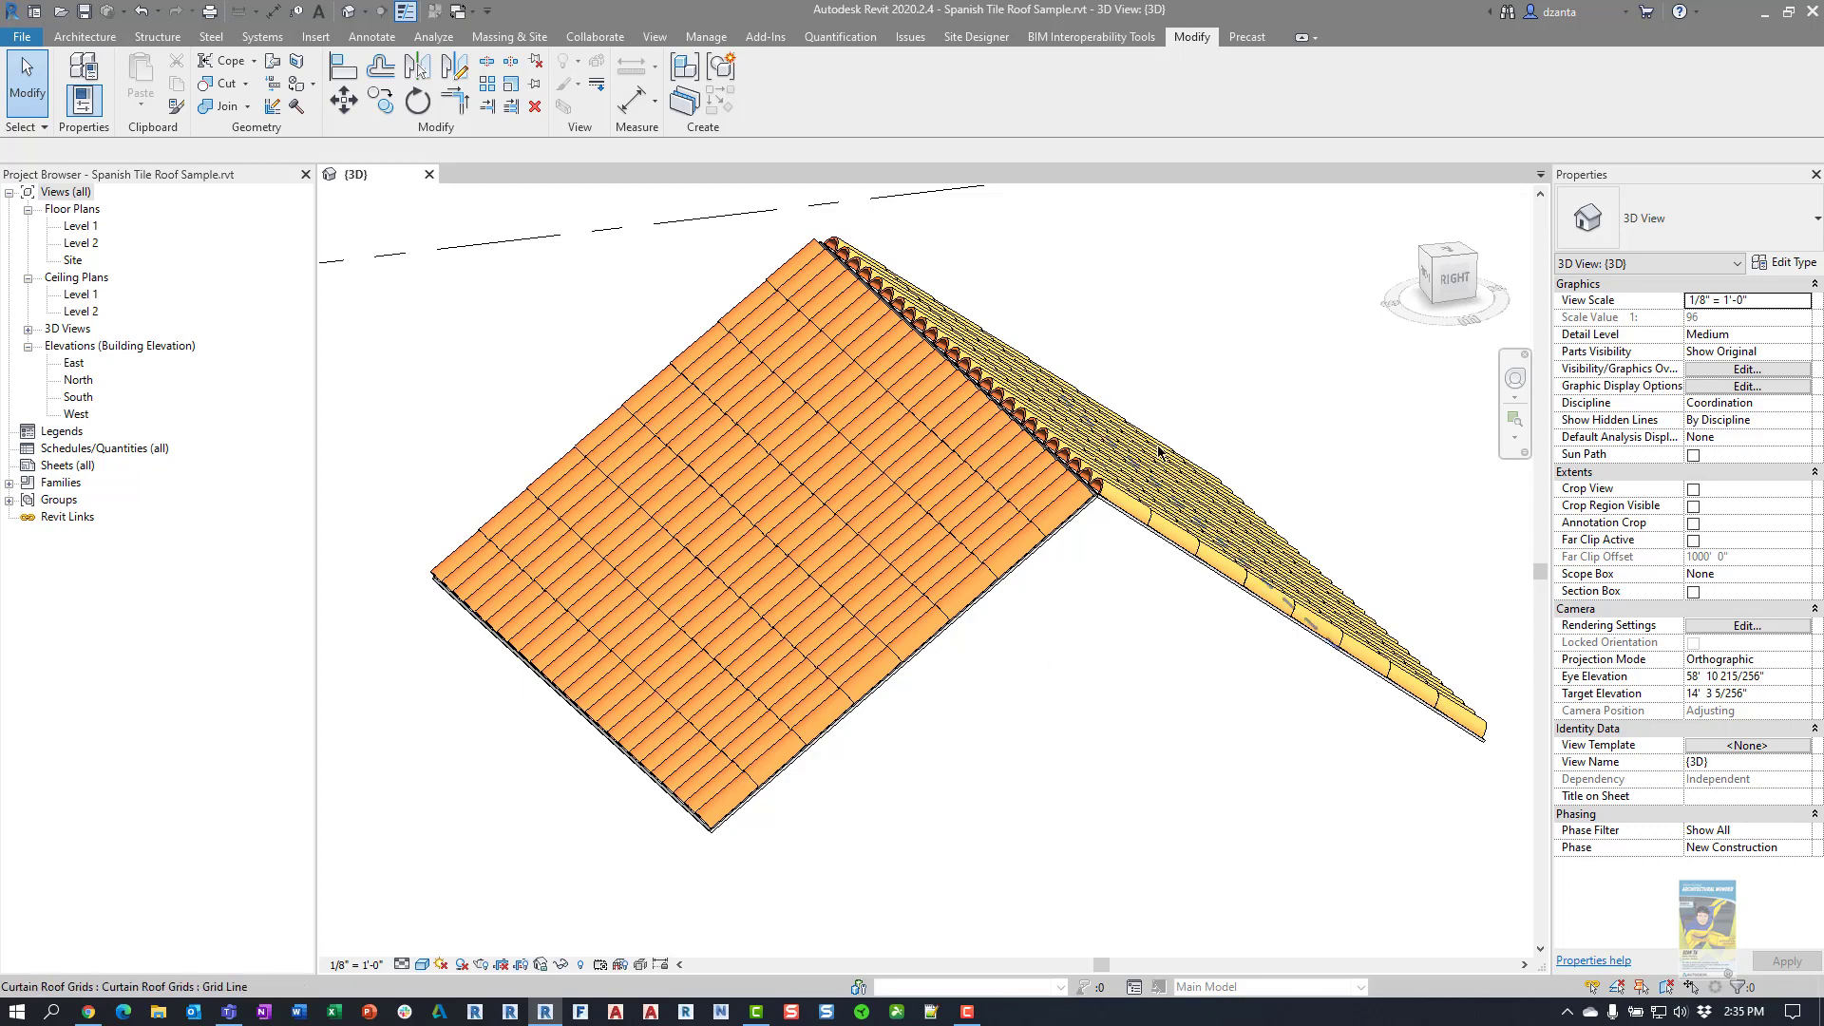
click(1115, 521)
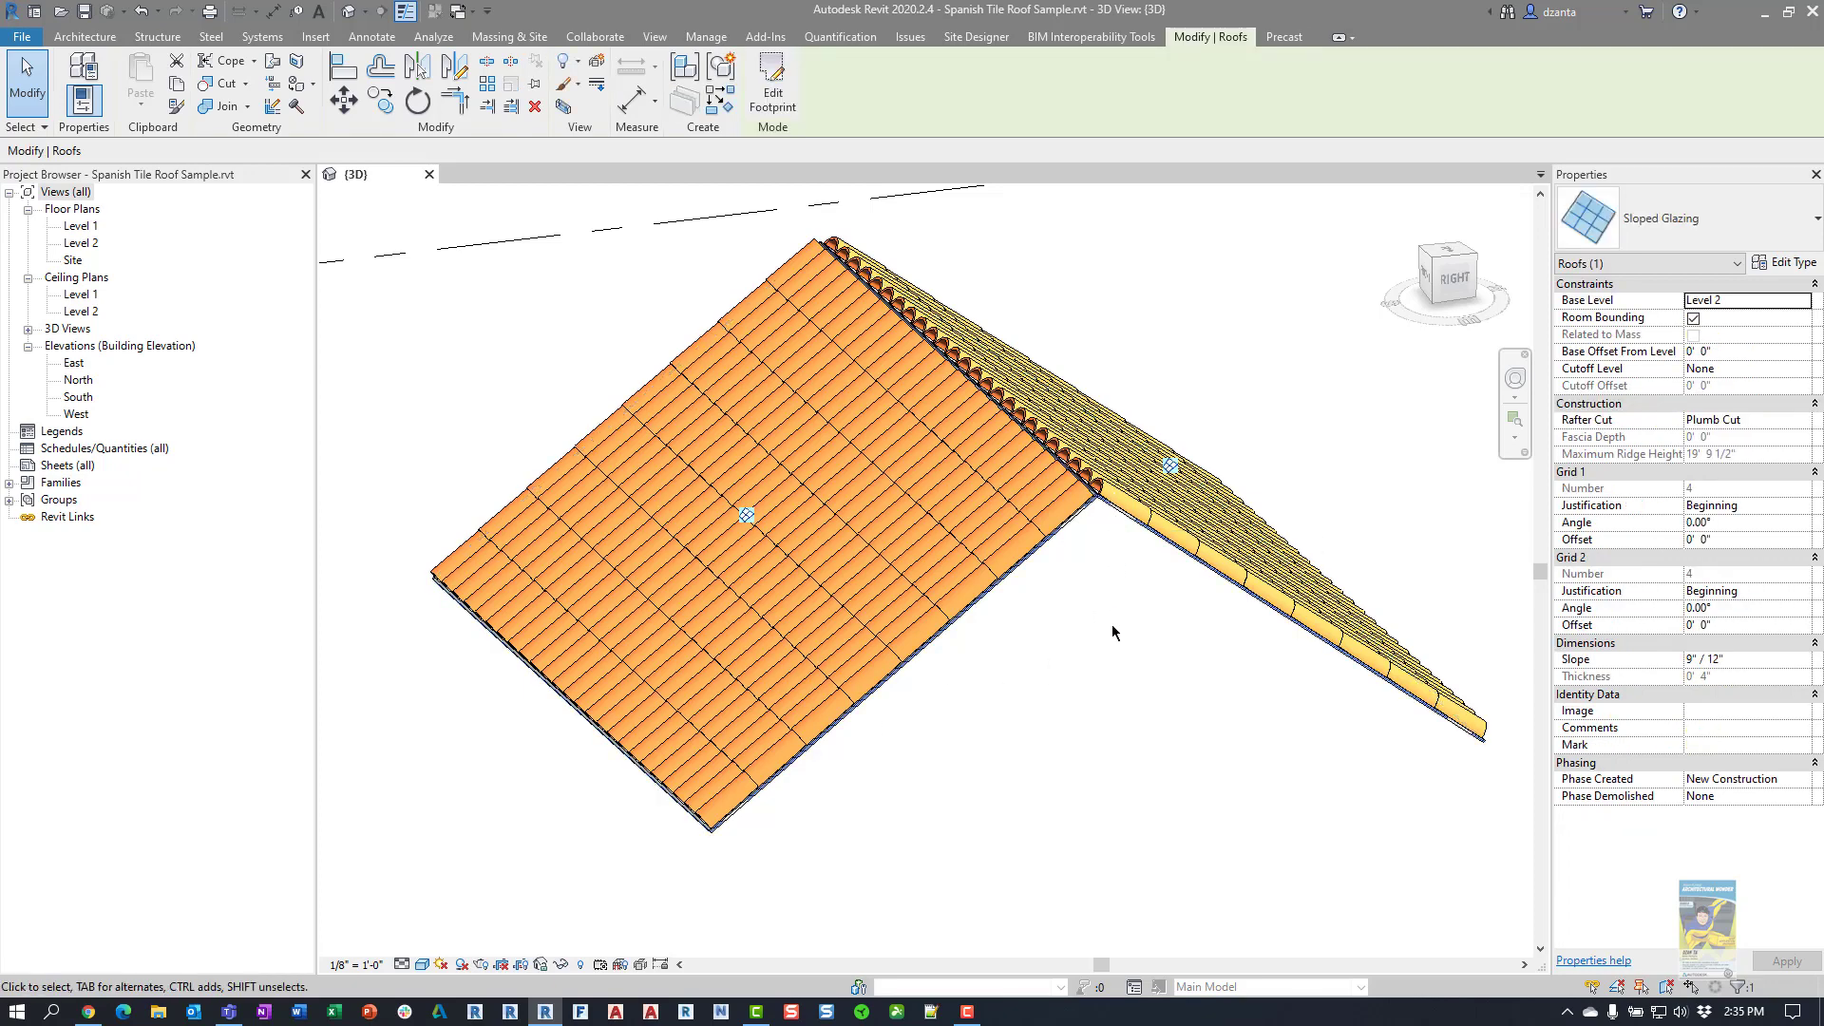
click(1080, 759)
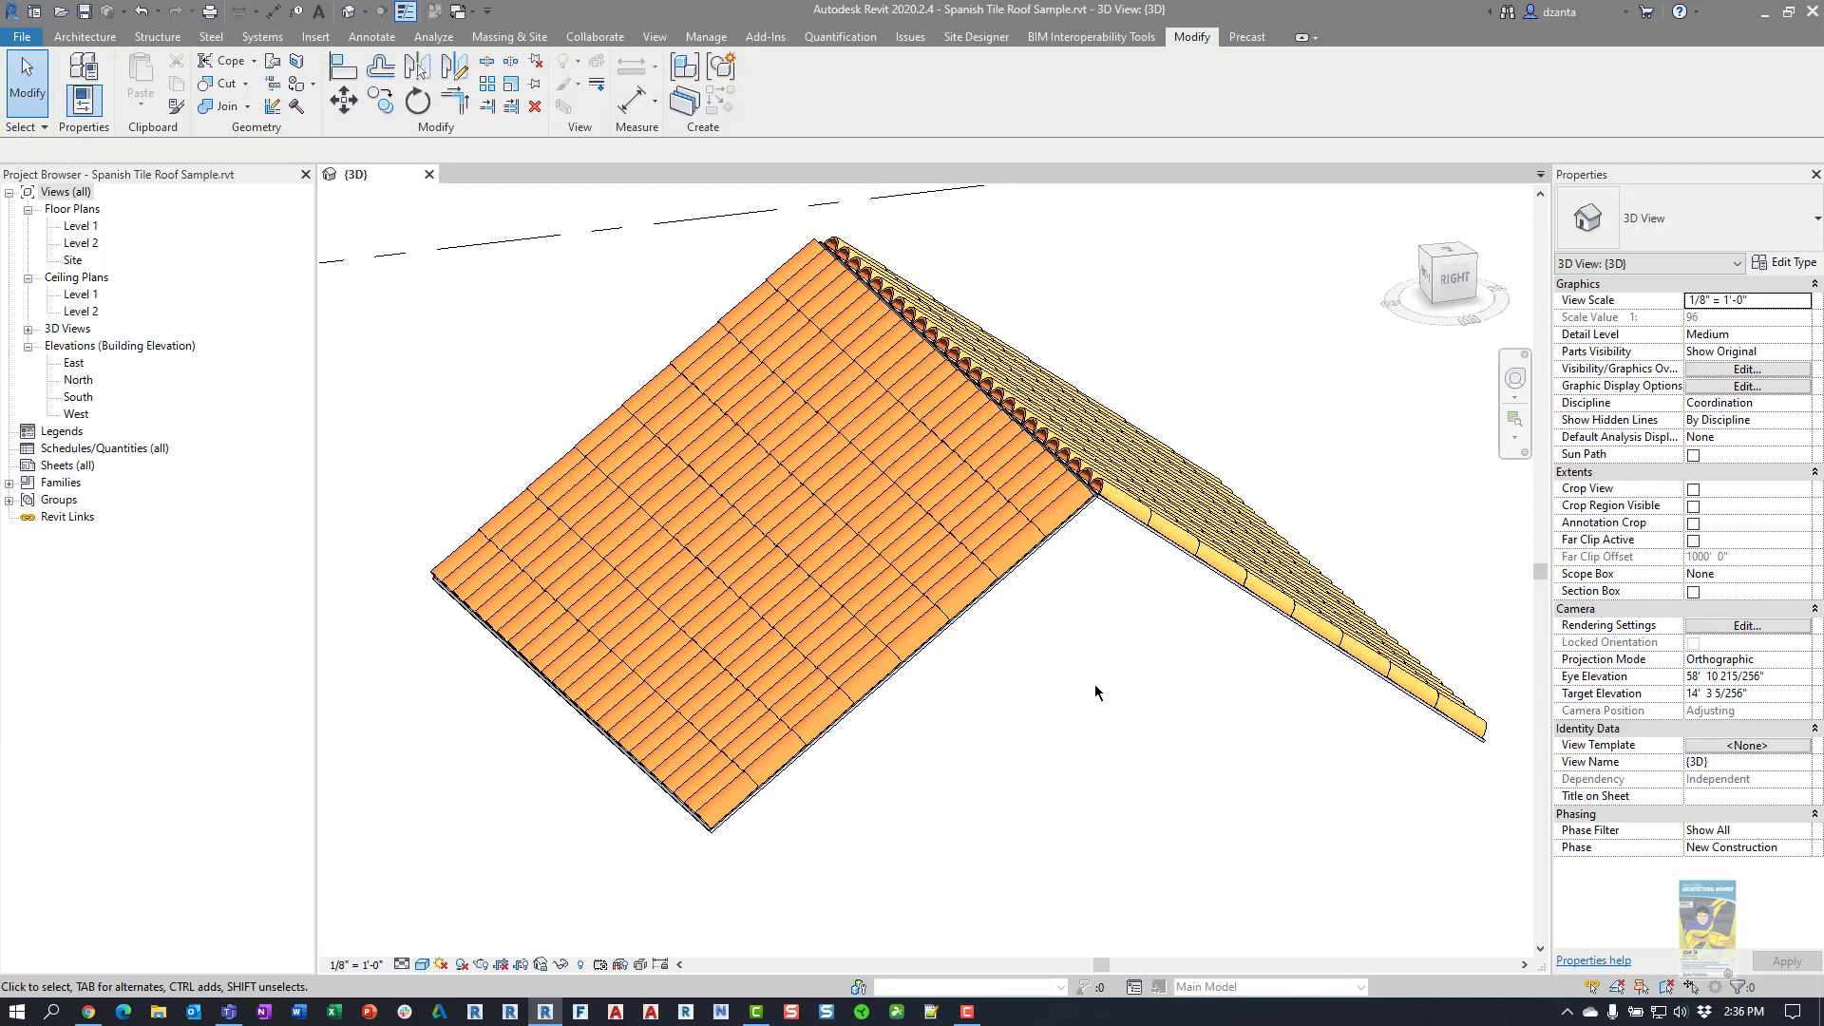
shift+middle_drag(1167, 597, 1146, 351)
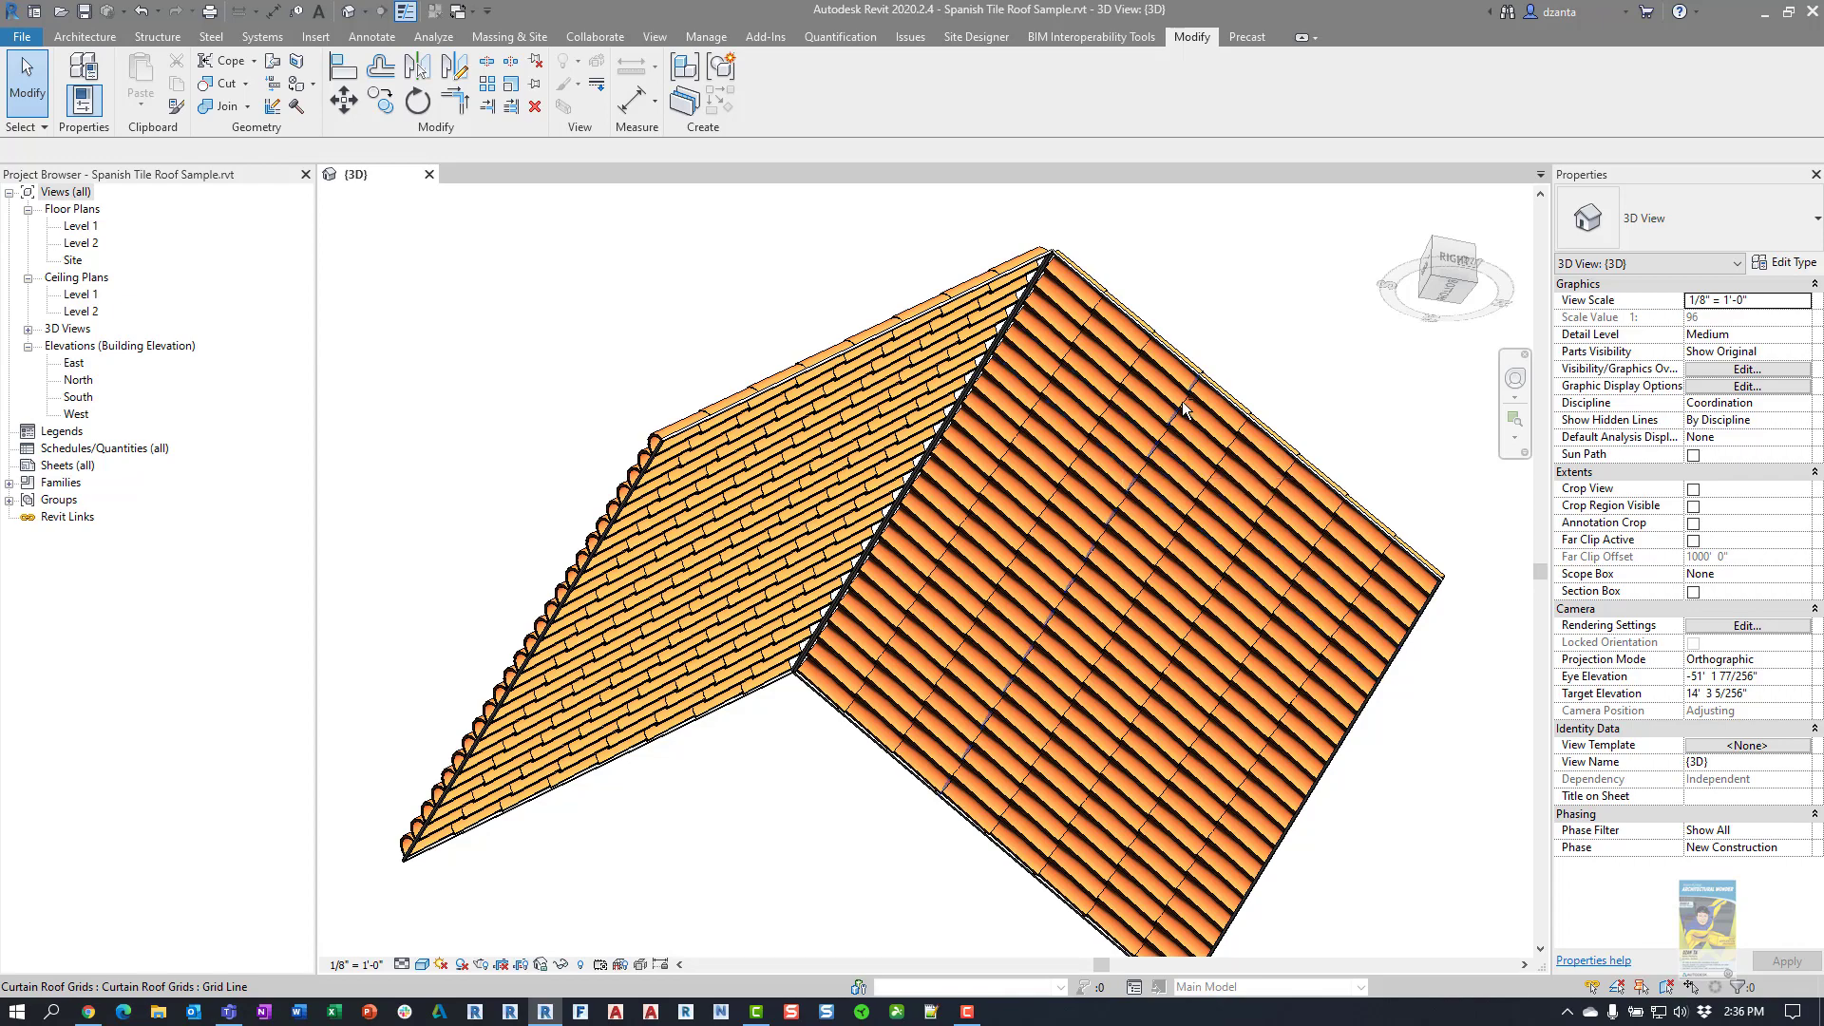
shift+middle_drag(1122, 466, 1097, 534)
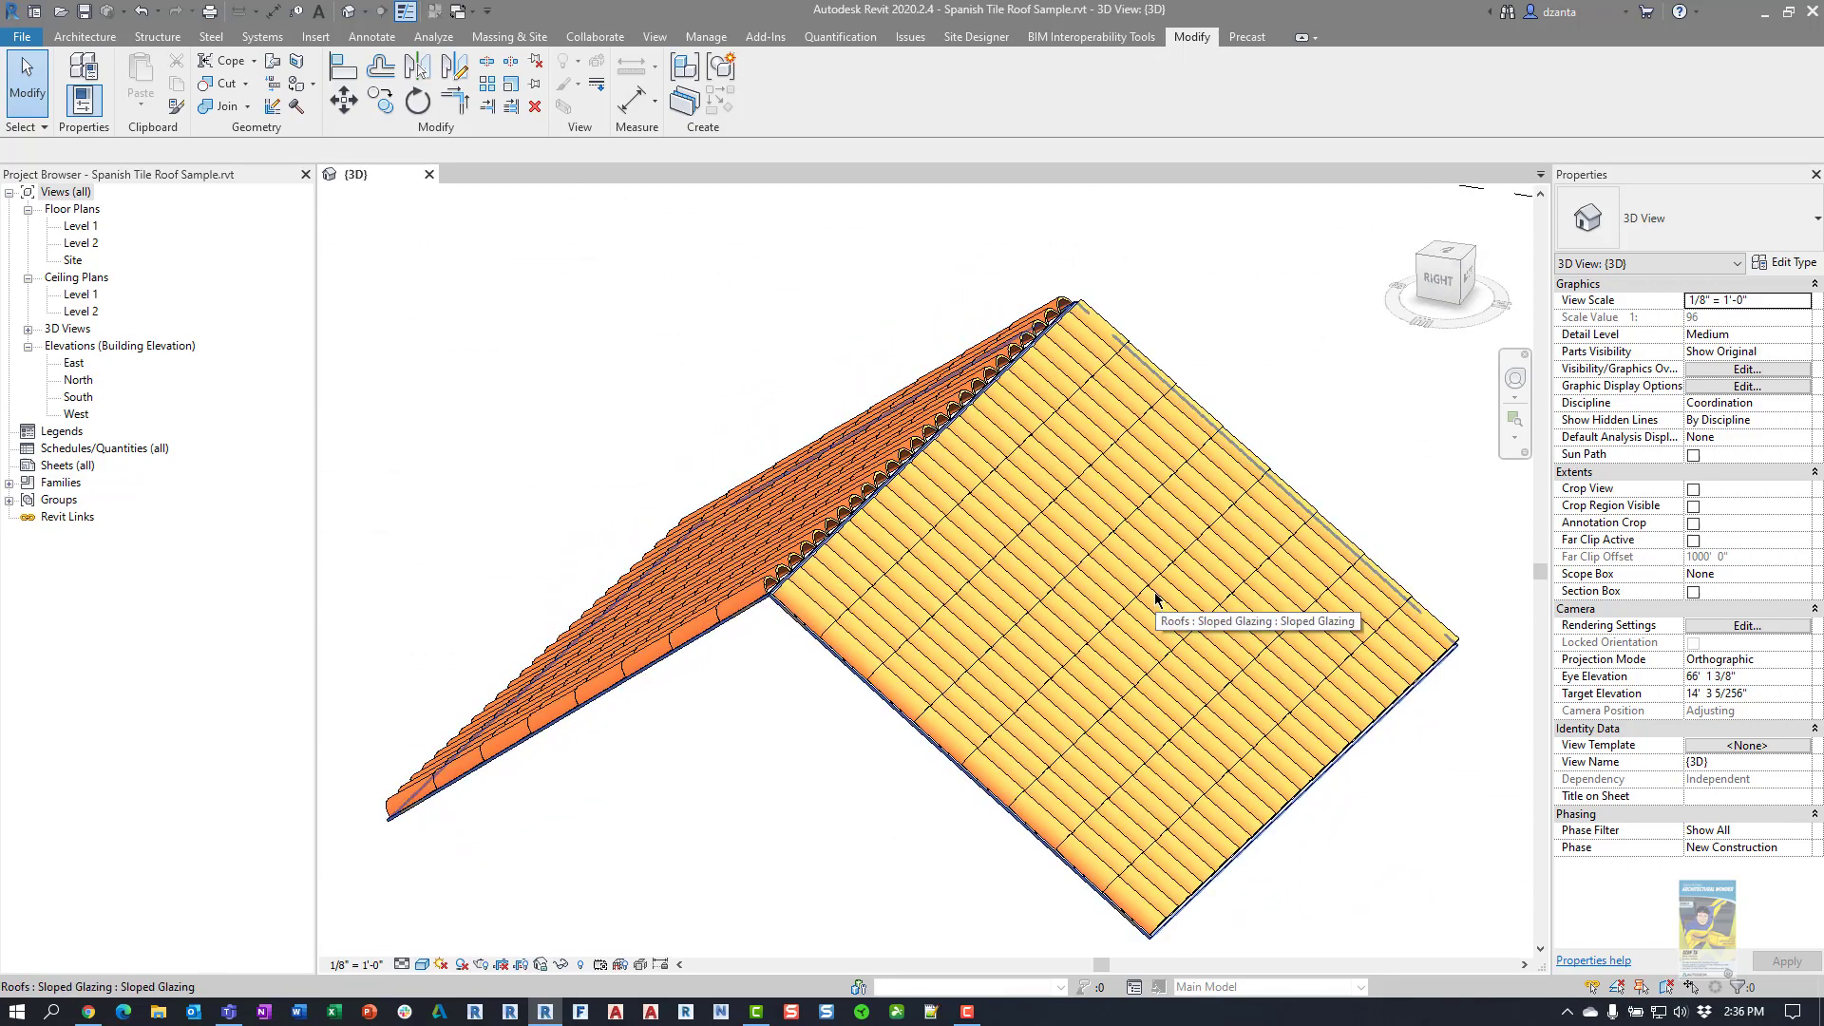
shift+middle_drag(1077, 528, 1126, 700)
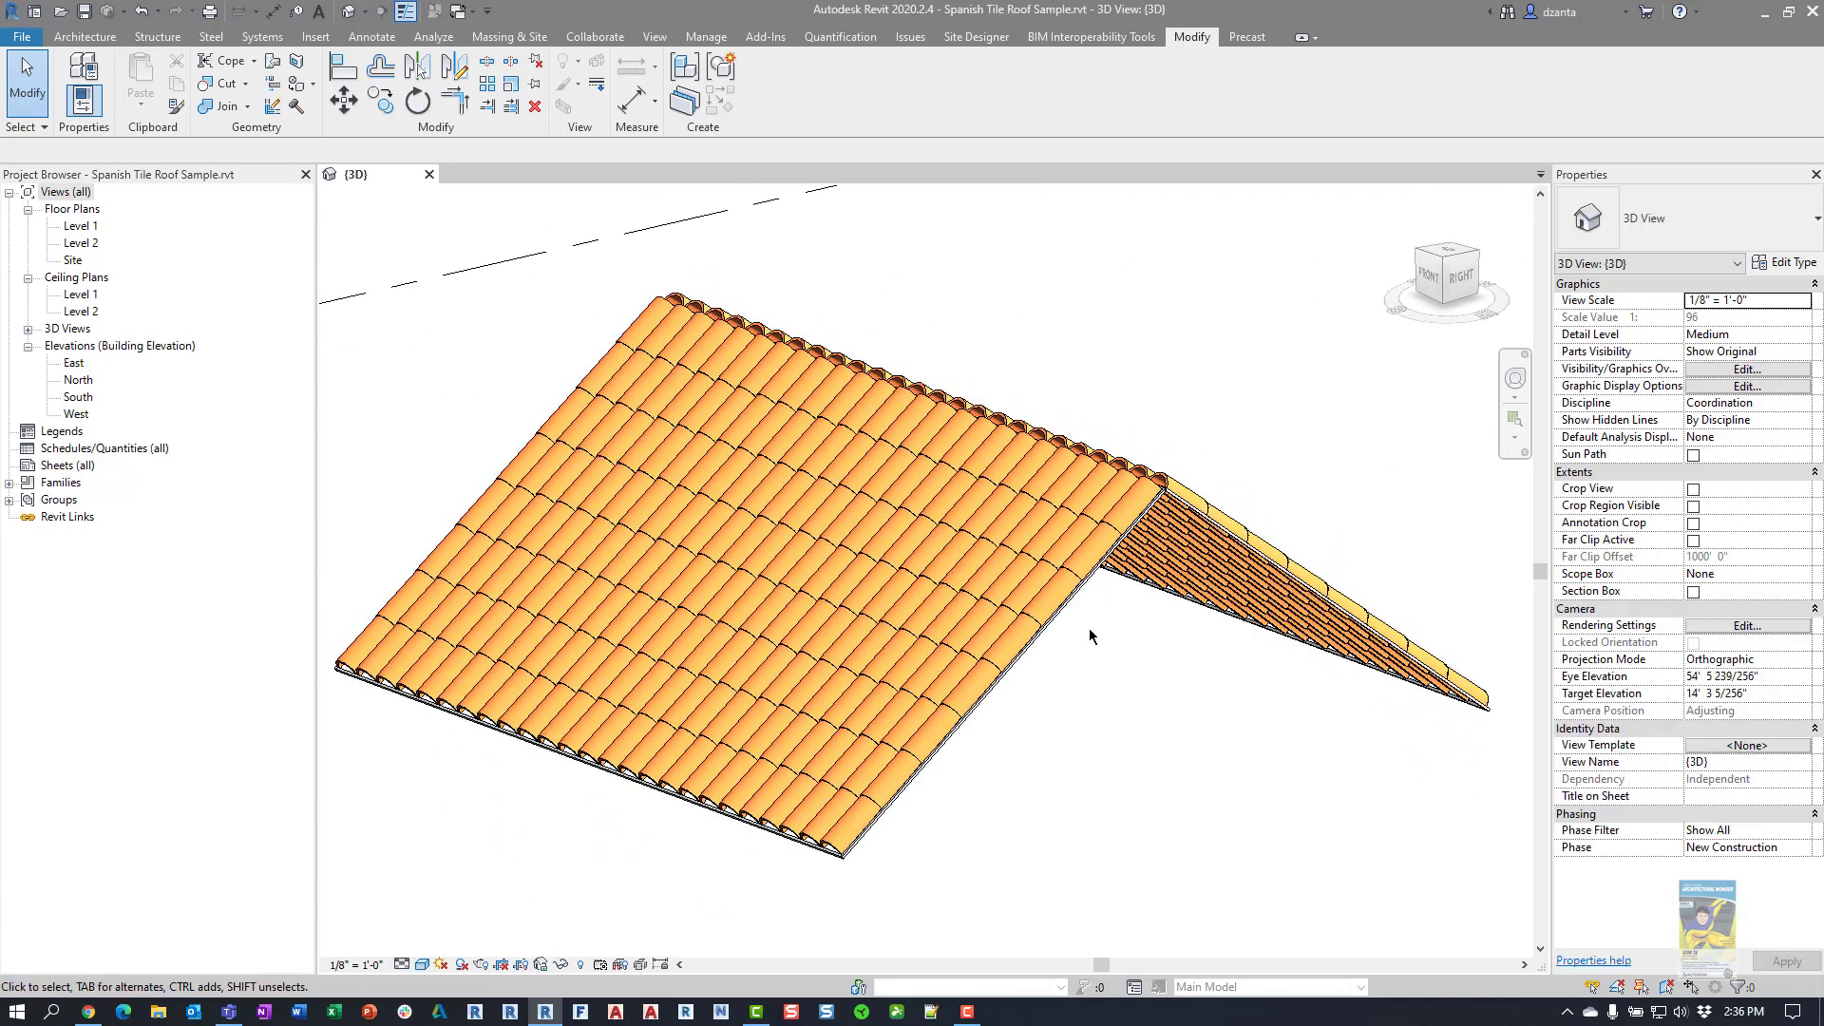